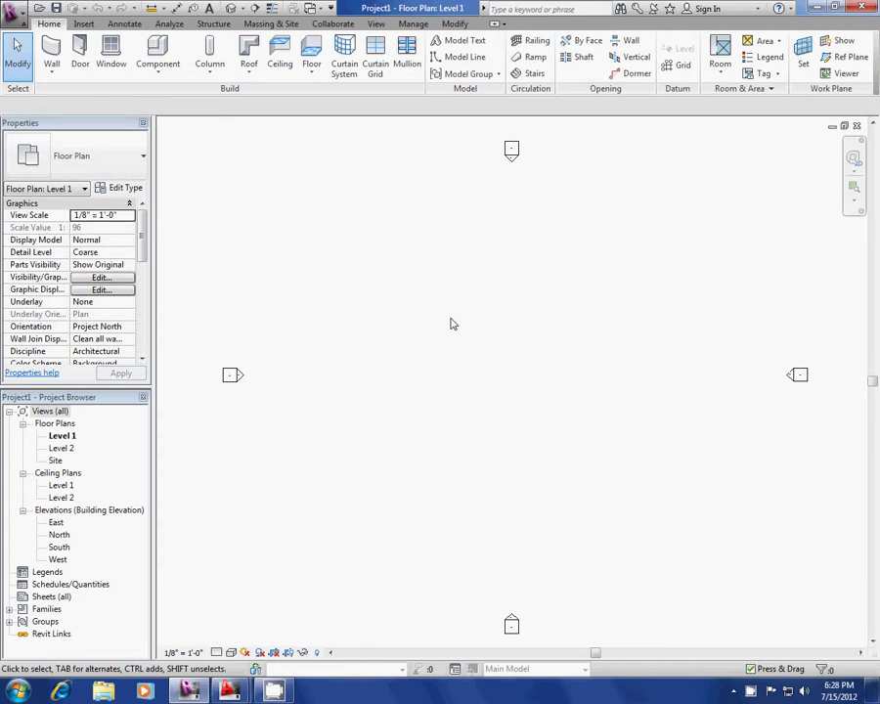
Start a CAD import and browse to the AutoCad folder within the personal folder on the Desktop
{"action": "scroll", "coordinate": [465, 340], "scroll_direction": "up", "scroll_amount": 3}
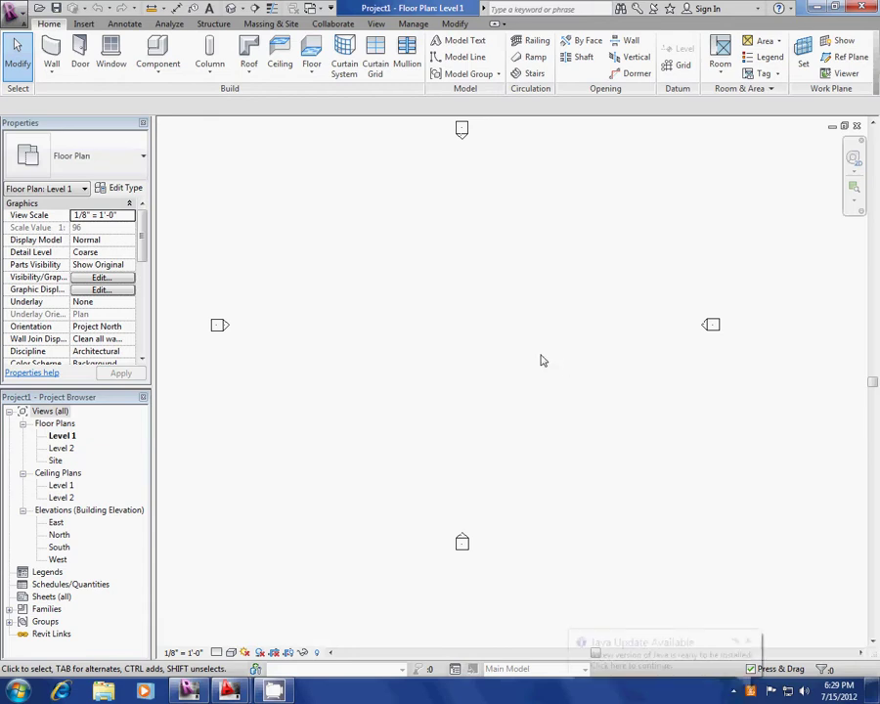
{"action": "left_click", "coordinate": [84, 25]}
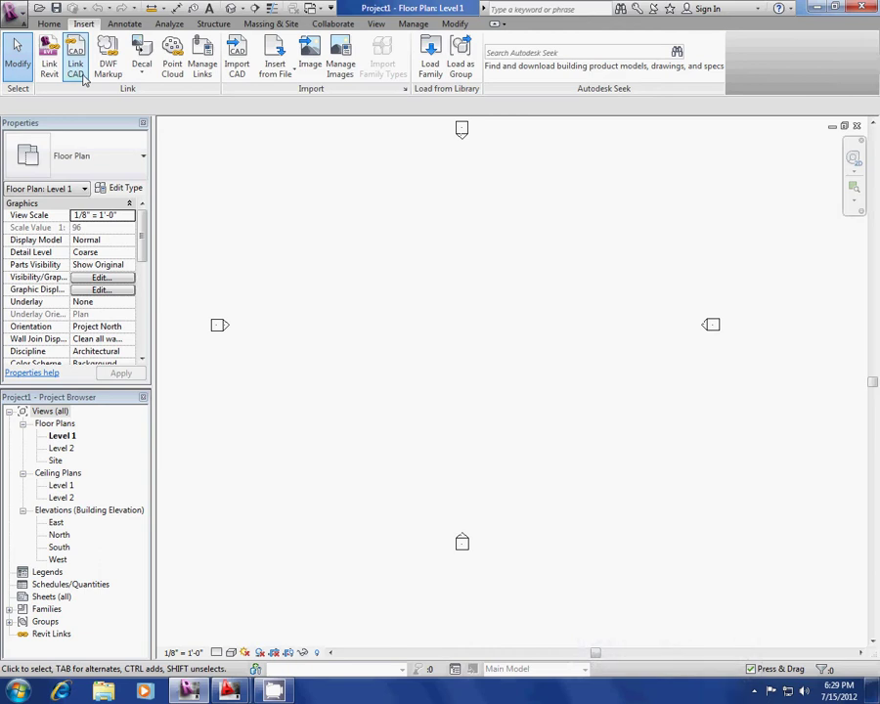
{"action": "left_click", "coordinate": [237, 68]}
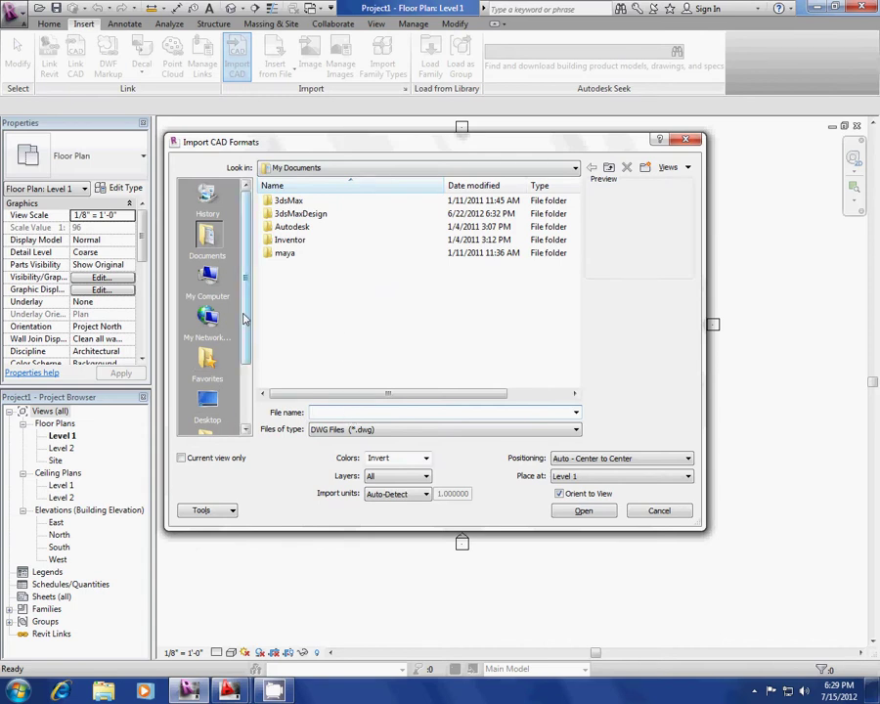
{"action": "scroll", "coordinate": [243, 313], "scroll_direction": "down", "scroll_amount": 2}
{"action": "left_click", "coordinate": [207, 321]}
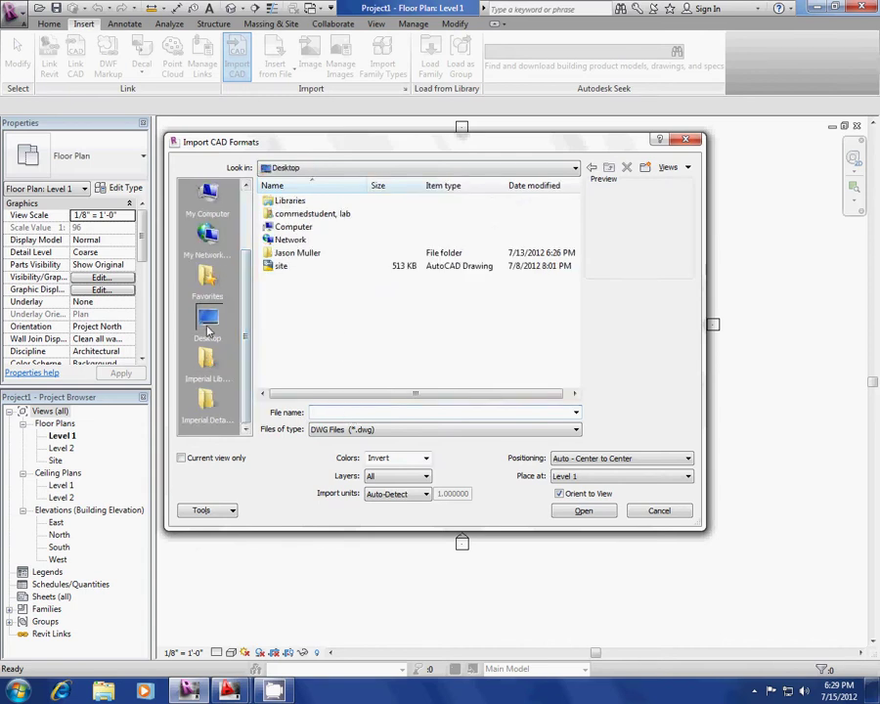
{"action": "double_click", "coordinate": [289, 252]}
{"action": "double_click", "coordinate": [299, 200]}
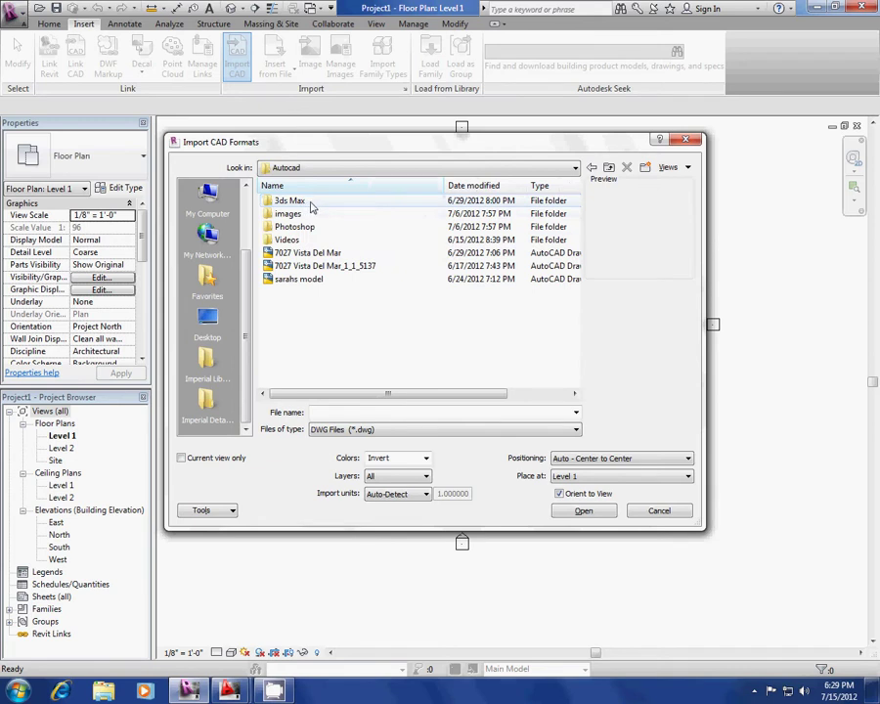
{"action": "left_click", "coordinate": [608, 168]}
{"action": "double_click", "coordinate": [289, 213]}
{"action": "double_click", "coordinate": [326, 205]}
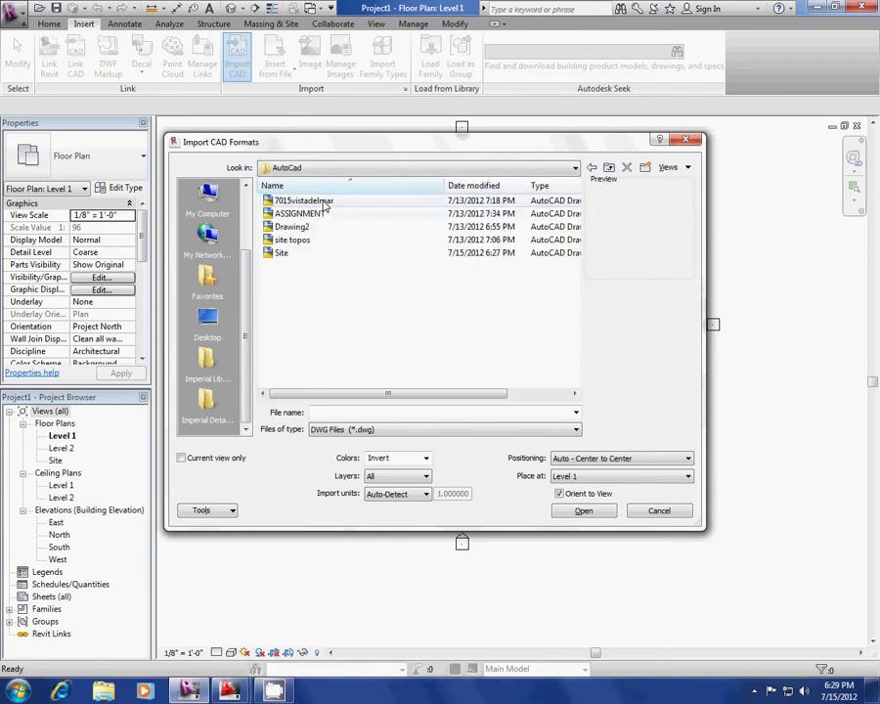
Import the Site DWG file at Level 1 with Auto - Origin to Origin positioning
{"action": "left_click", "coordinate": [305, 256]}
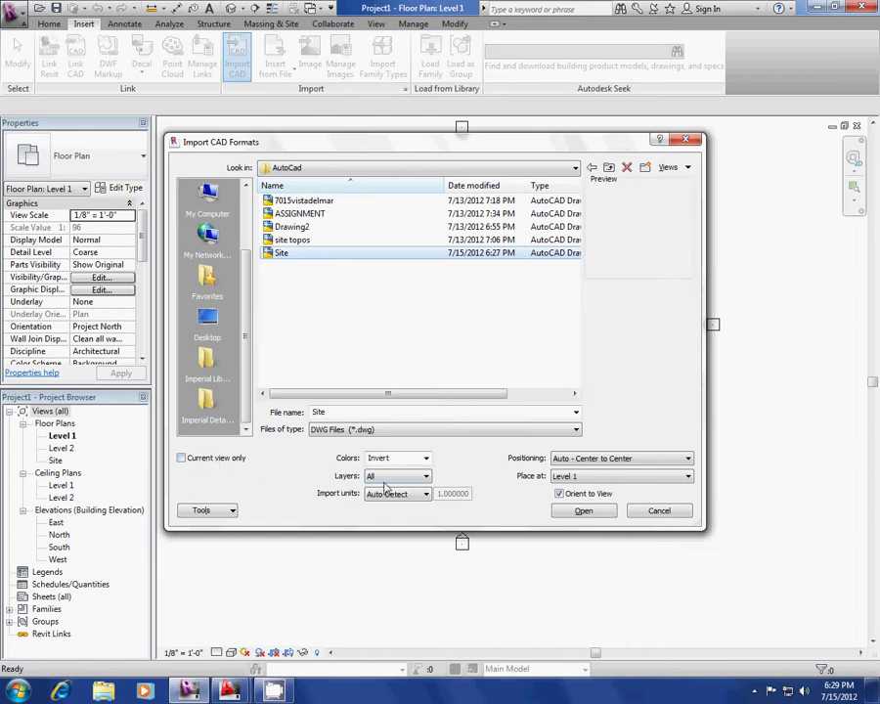
{"action": "left_click", "coordinate": [578, 462]}
{"action": "left_click", "coordinate": [586, 475]}
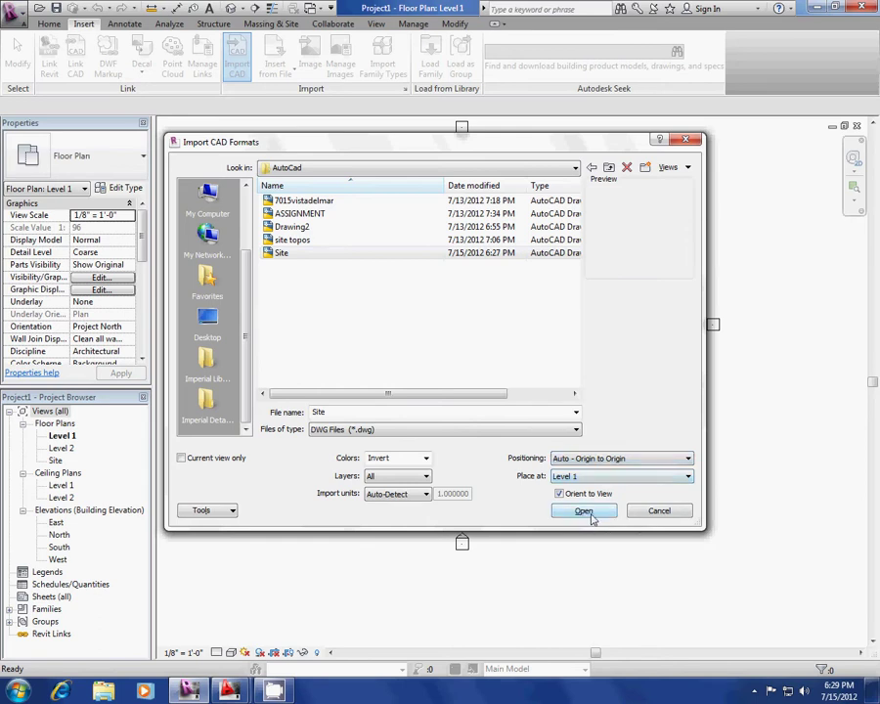
{"action": "left_click", "coordinate": [585, 520]}
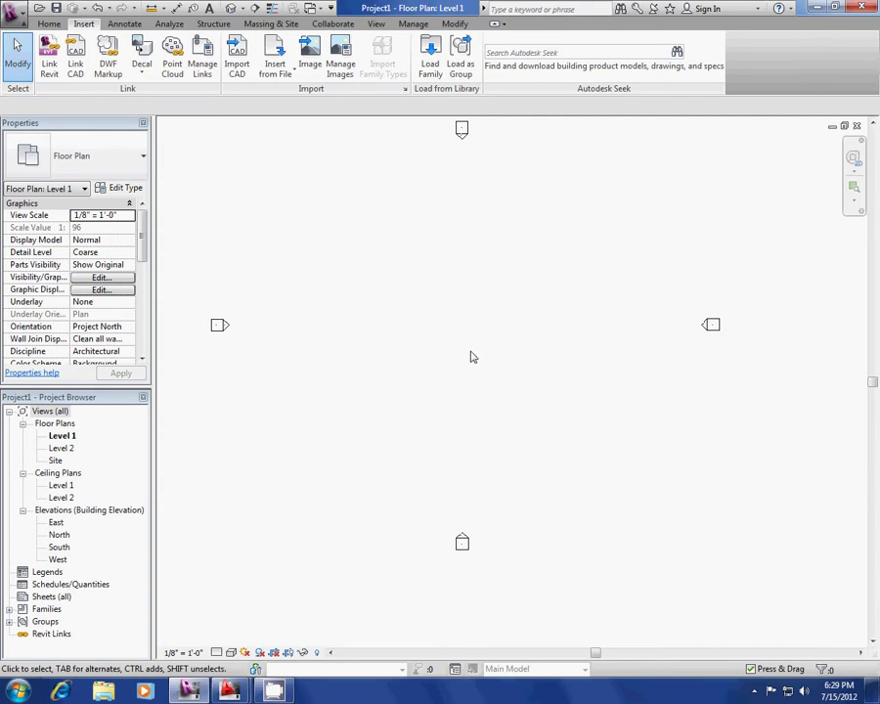
Examine the imported site drawing's contours, setbacks and room layout in the Level 1 floor plan
{"action": "scroll", "coordinate": [471, 357], "scroll_direction": "down", "scroll_amount": 3}
{"action": "scroll", "coordinate": [474, 393], "scroll_direction": "down", "scroll_amount": 3}
{"action": "scroll", "coordinate": [497, 393], "scroll_direction": "down", "scroll_amount": 2}
{"action": "scroll", "coordinate": [571, 383], "scroll_direction": "up", "scroll_amount": 4}
{"action": "middle_click_drag", "start_coordinate": [469, 384], "coordinate": [416, 380]}
{"action": "scroll", "coordinate": [562, 395], "scroll_direction": "up", "scroll_amount": 8}
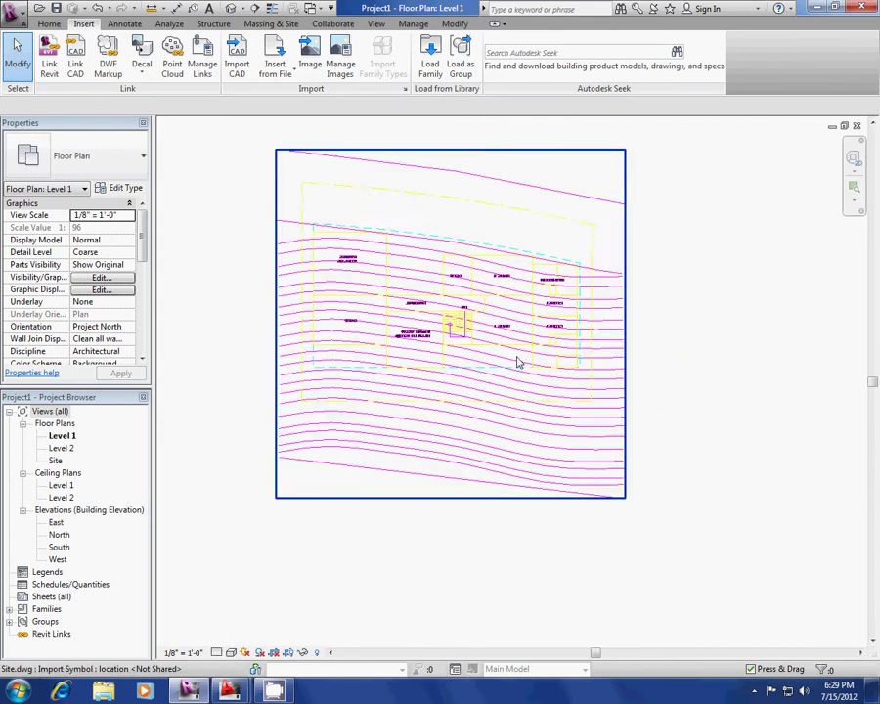
{"action": "scroll", "coordinate": [537, 384], "scroll_direction": "down", "scroll_amount": 2}
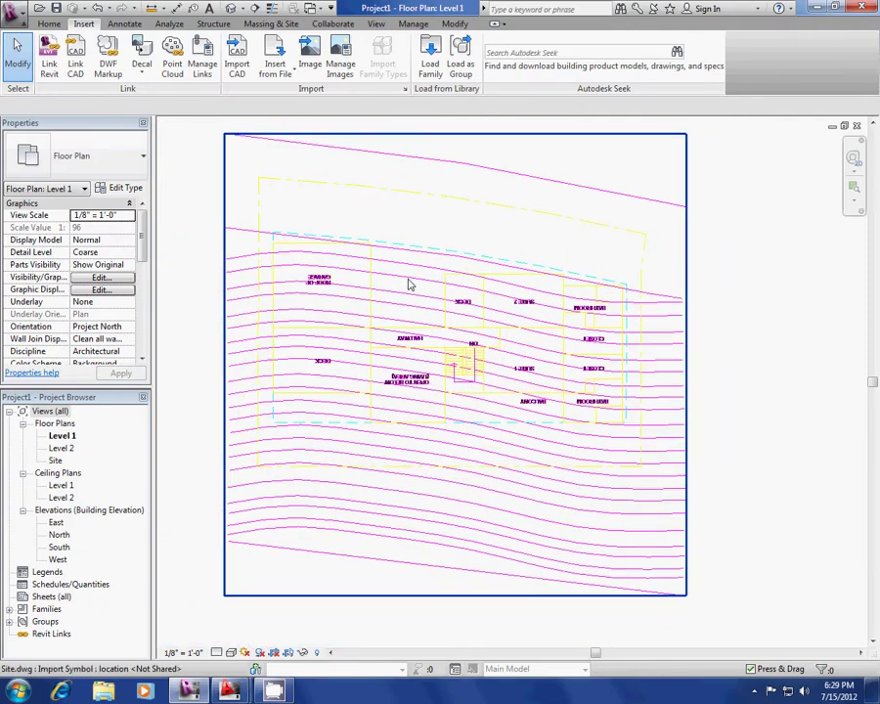
{"action": "middle_click_drag", "start_coordinate": [421, 535], "coordinate": [396, 525]}
{"action": "scroll", "coordinate": [307, 239], "scroll_direction": "up", "scroll_amount": 2}
{"action": "scroll", "coordinate": [360, 199], "scroll_direction": "down", "scroll_amount": 2}
{"action": "middle_click_drag", "start_coordinate": [360, 206], "coordinate": [401, 319]}
{"action": "scroll", "coordinate": [401, 318], "scroll_direction": "down", "scroll_amount": 2}
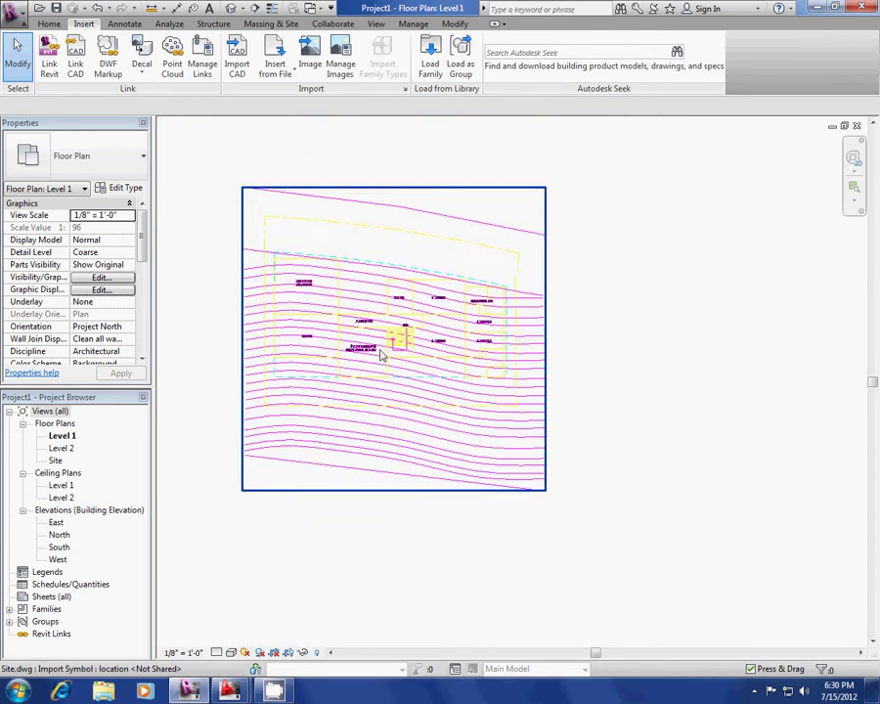
{"action": "scroll", "coordinate": [381, 355], "scroll_direction": "up", "scroll_amount": 2}
{"action": "scroll", "coordinate": [396, 396], "scroll_direction": "down", "scroll_amount": 1}
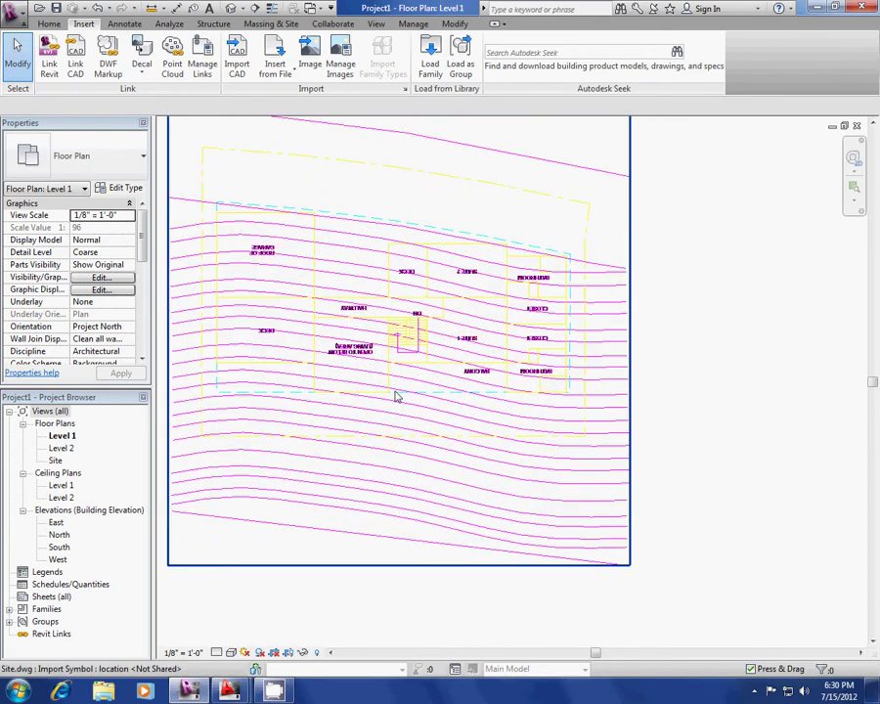
{"action": "middle_click_drag", "start_coordinate": [452, 510], "coordinate": [488, 502]}
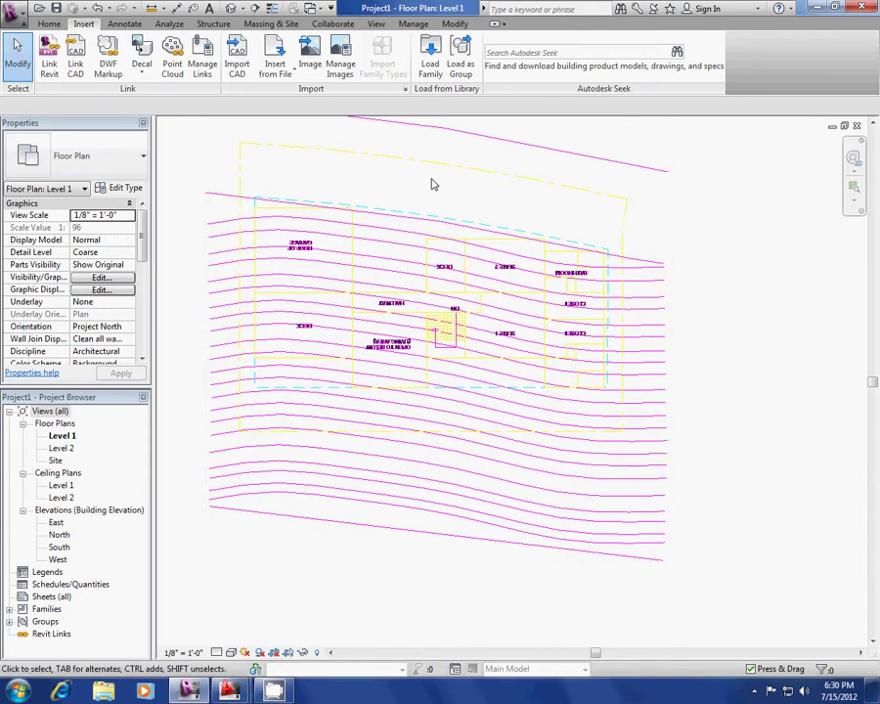
Start a toposurface and pick the imported Site drawing as the import instance supplying its points
{"action": "left_click", "coordinate": [274, 25]}
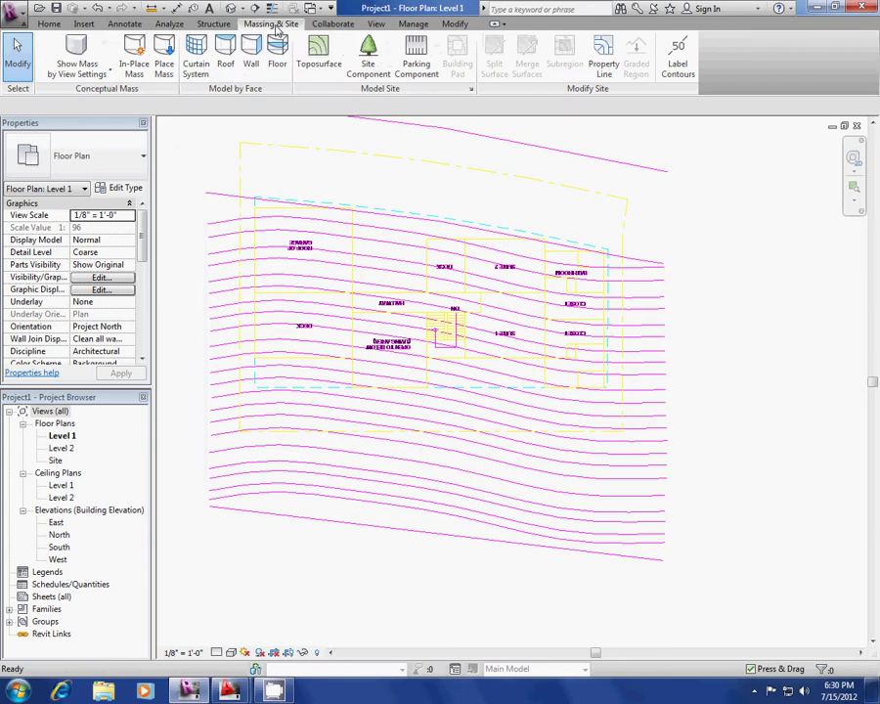
{"action": "left_click", "coordinate": [326, 75]}
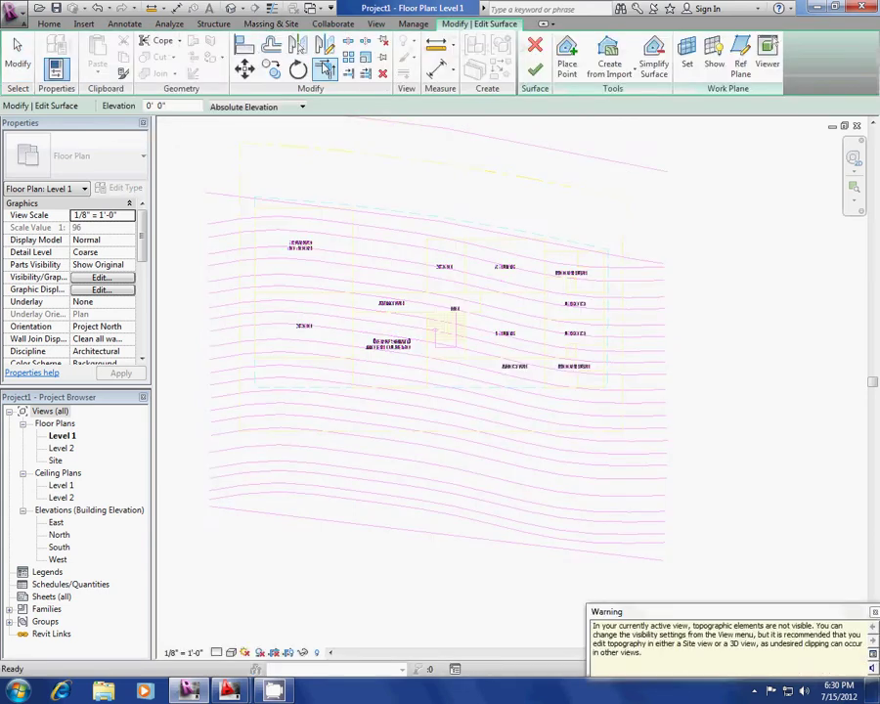
{"action": "left_click", "coordinate": [599, 74]}
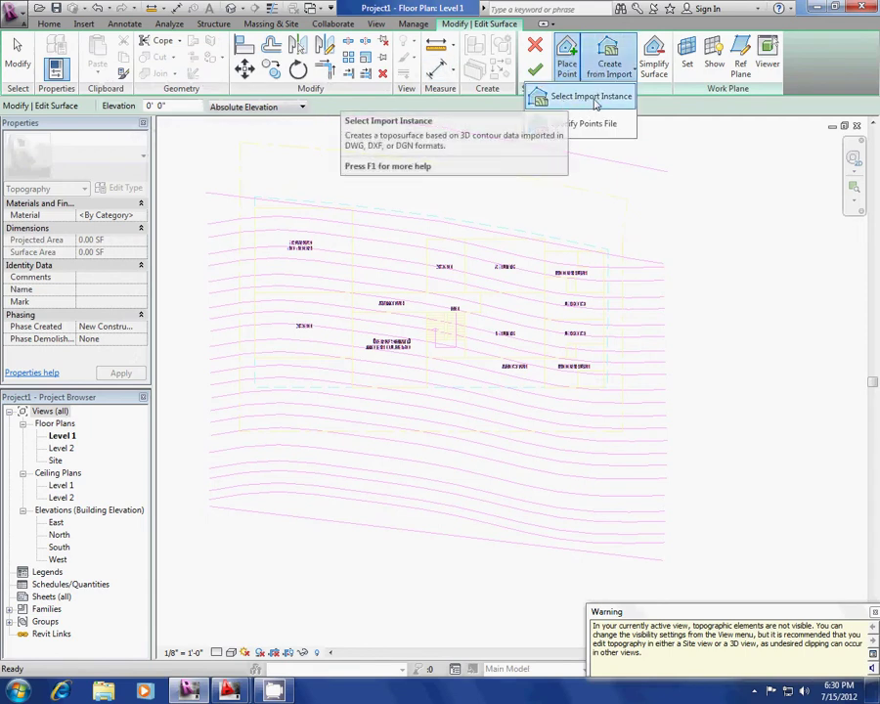
{"action": "left_click", "coordinate": [592, 100]}
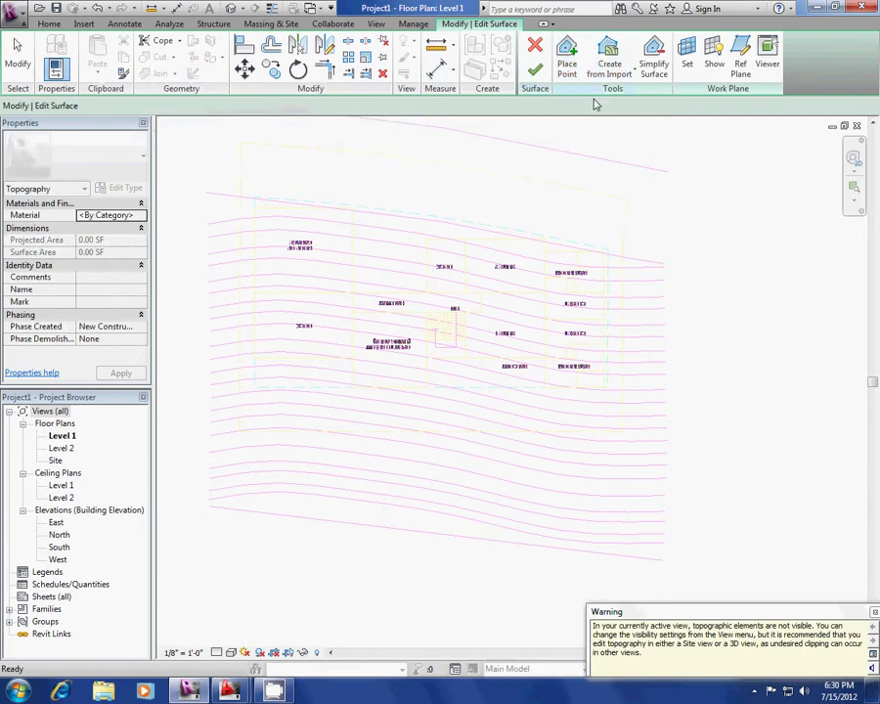
{"action": "left_click", "coordinate": [490, 266]}
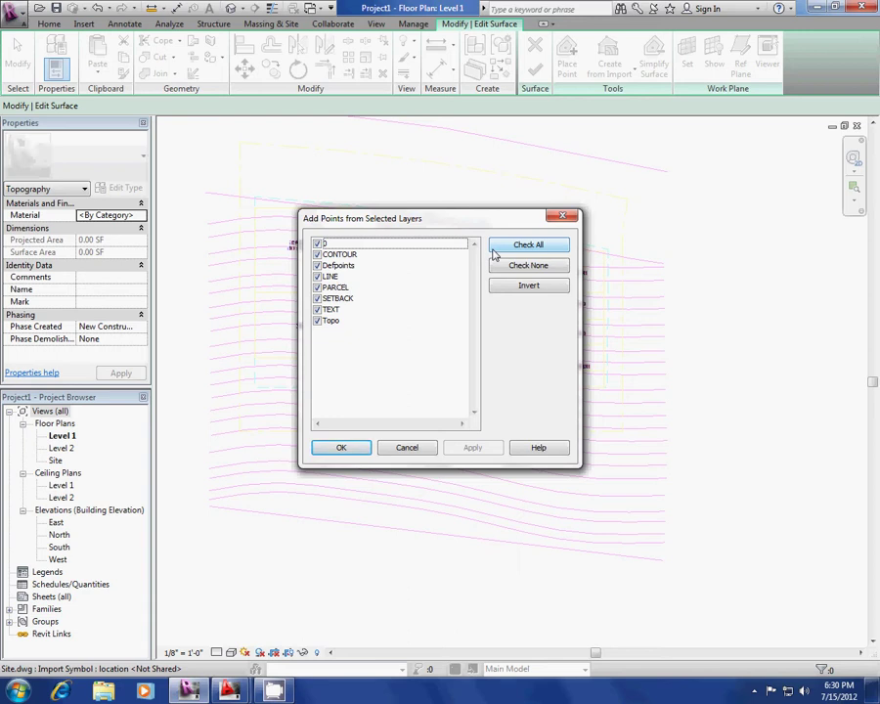
Restrict the point source to the Topo layer only and finish the toposurface
{"action": "left_click", "coordinate": [544, 267]}
{"action": "left_click", "coordinate": [324, 327]}
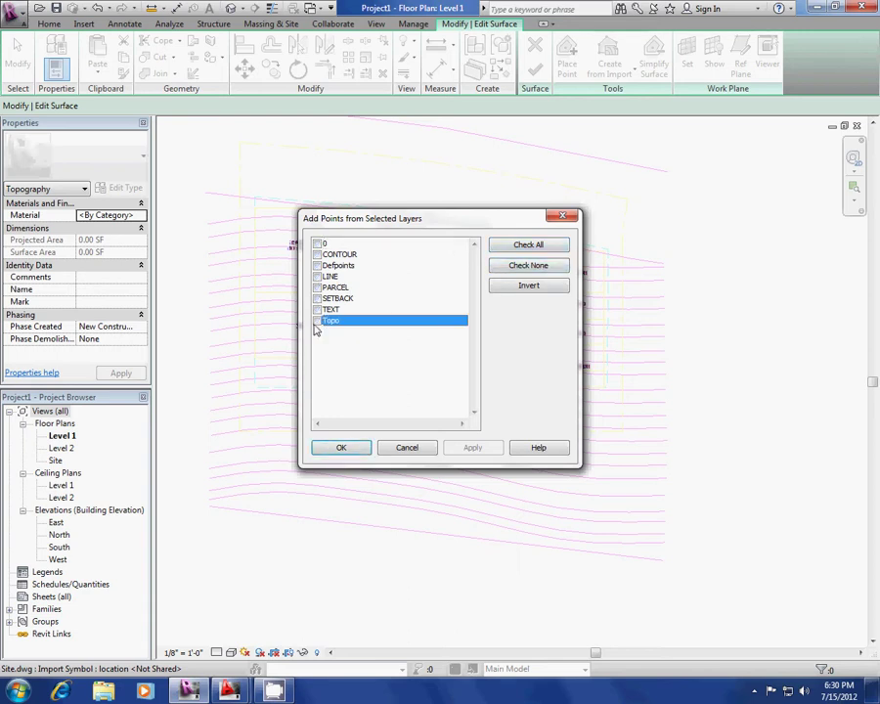
{"action": "left_click", "coordinate": [360, 449]}
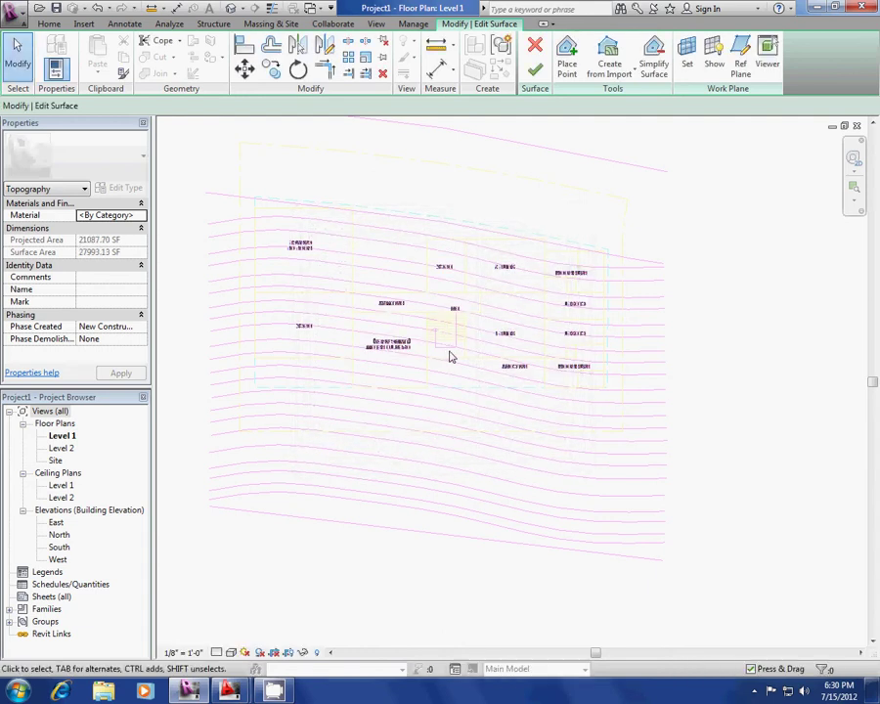
{"action": "left_click", "coordinate": [536, 70]}
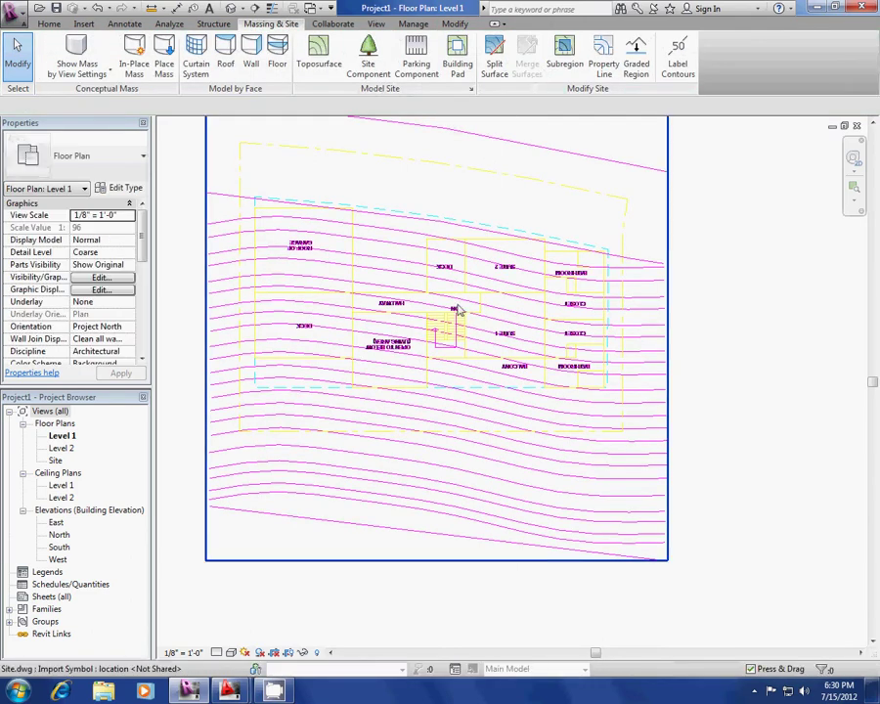
Open the default 3D view and look at the toposurface from an angle
{"action": "scroll", "coordinate": [490, 315], "scroll_direction": "up", "scroll_amount": 2}
{"action": "scroll", "coordinate": [489, 315], "scroll_direction": "down", "scroll_amount": 2}
{"action": "scroll", "coordinate": [448, 341], "scroll_direction": "up", "scroll_amount": 1}
{"action": "scroll", "coordinate": [417, 304], "scroll_direction": "down", "scroll_amount": 1}
{"action": "scroll", "coordinate": [361, 350], "scroll_direction": "up", "scroll_amount": 1}
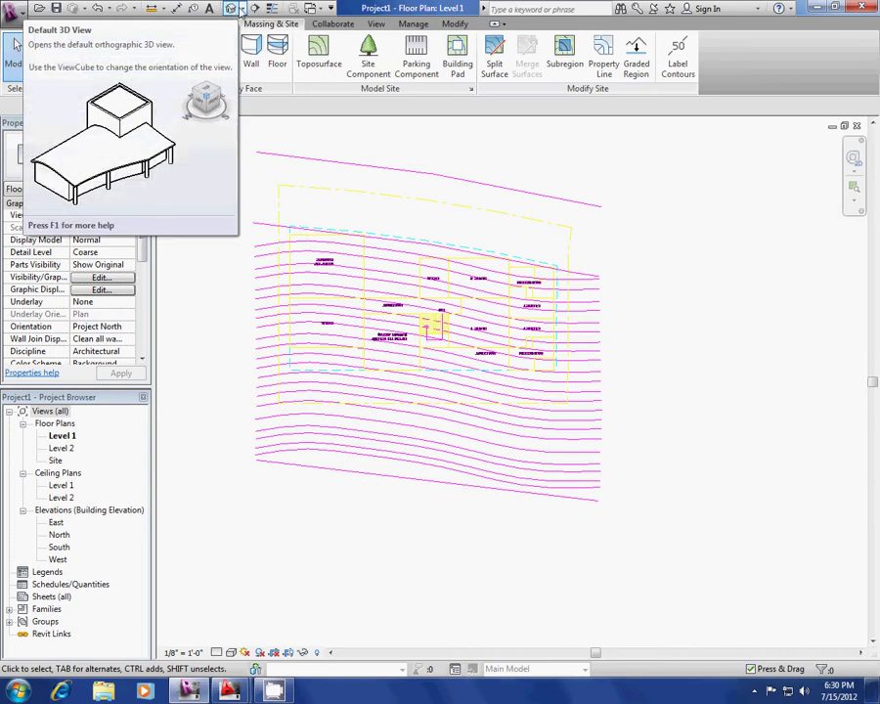
{"action": "left_click", "coordinate": [233, 9]}
{"action": "middle_click_drag", "start_coordinate": [335, 261], "coordinate": [521, 331], "text": "shift"}
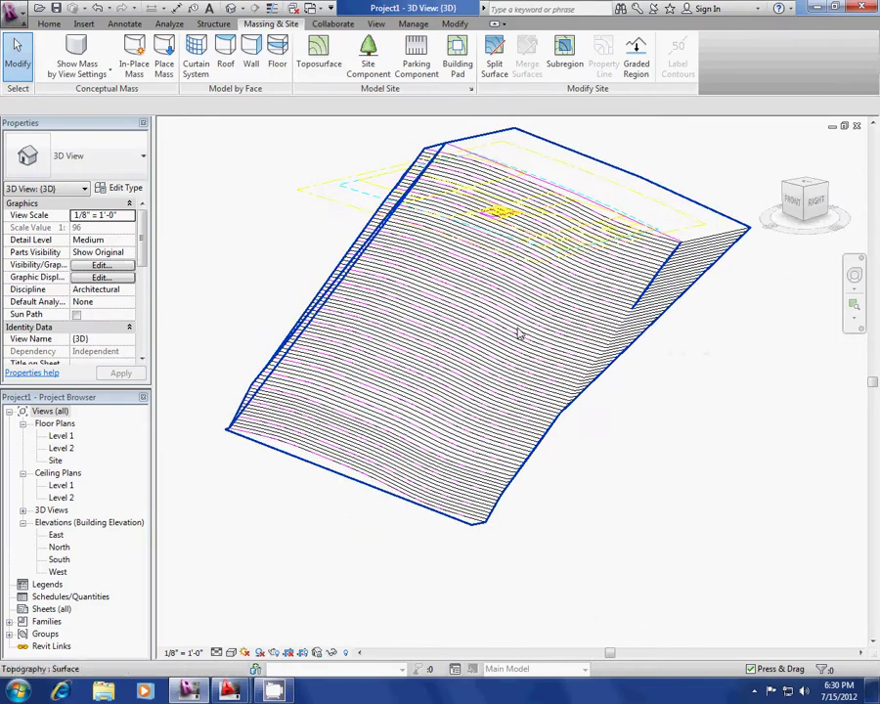
Set the 3D view's visual style to Shaded and inspect the terrain from several angles
{"action": "left_click", "coordinate": [232, 652]}
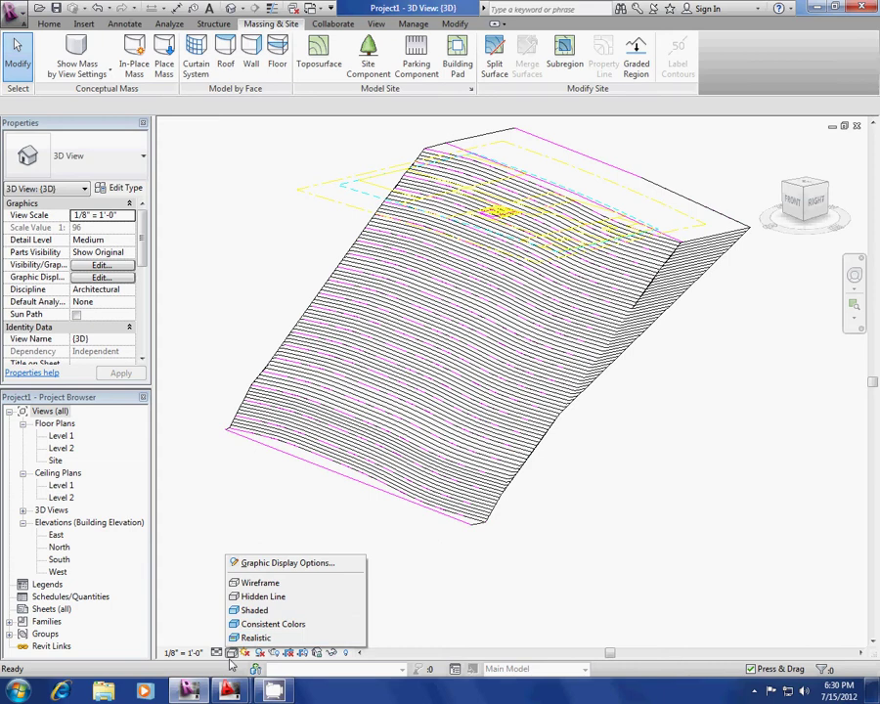
{"action": "left_click", "coordinate": [252, 611]}
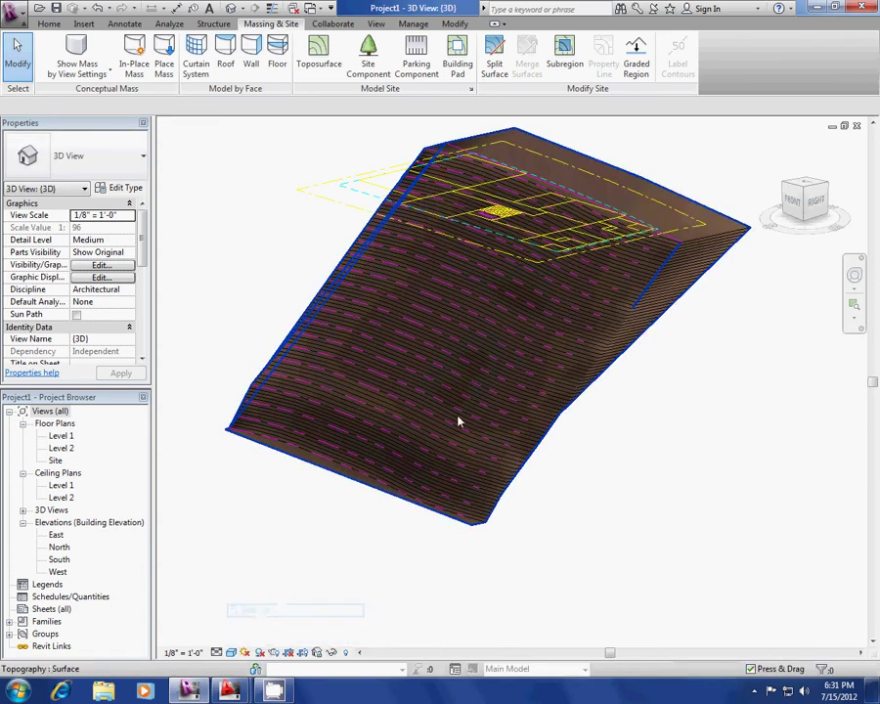
{"action": "middle_click_drag", "start_coordinate": [510, 411], "coordinate": [336, 471], "text": "shift"}
{"action": "middle_click_drag", "start_coordinate": [455, 364], "coordinate": [431, 495], "text": "shift"}
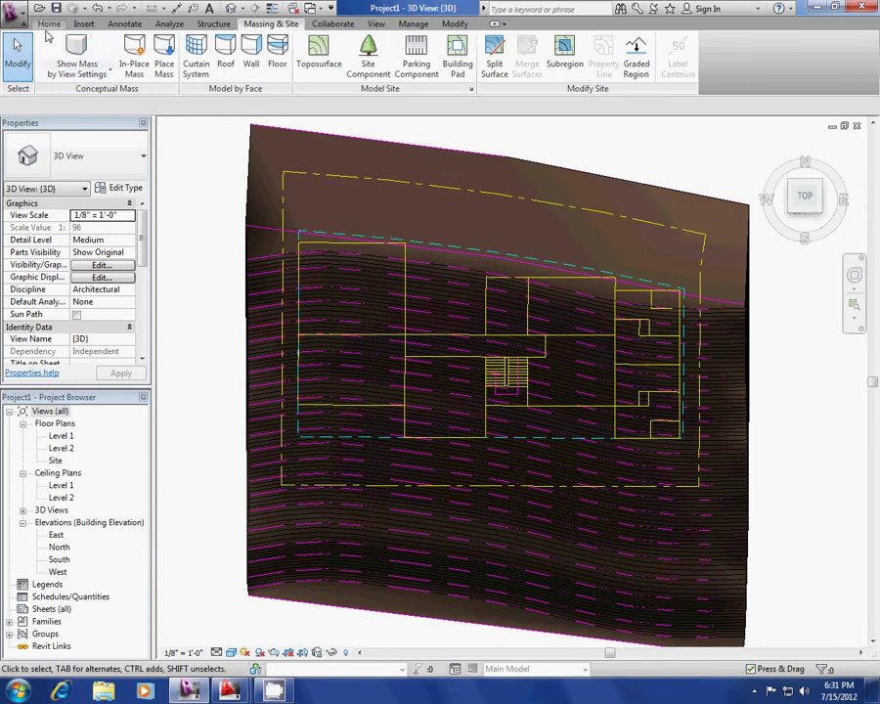
Orient the 3D view to Top and set its visual style to Wireframe
{"action": "left_click", "coordinate": [805, 196]}
{"action": "scroll", "coordinate": [515, 346], "scroll_direction": "up", "scroll_amount": 4}
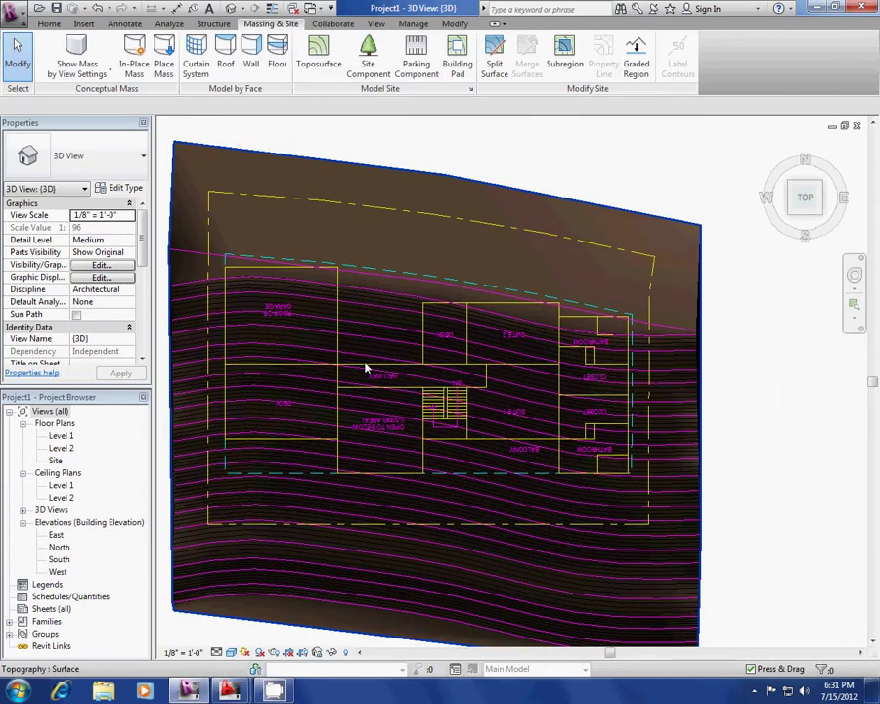
{"action": "left_click", "coordinate": [231, 652]}
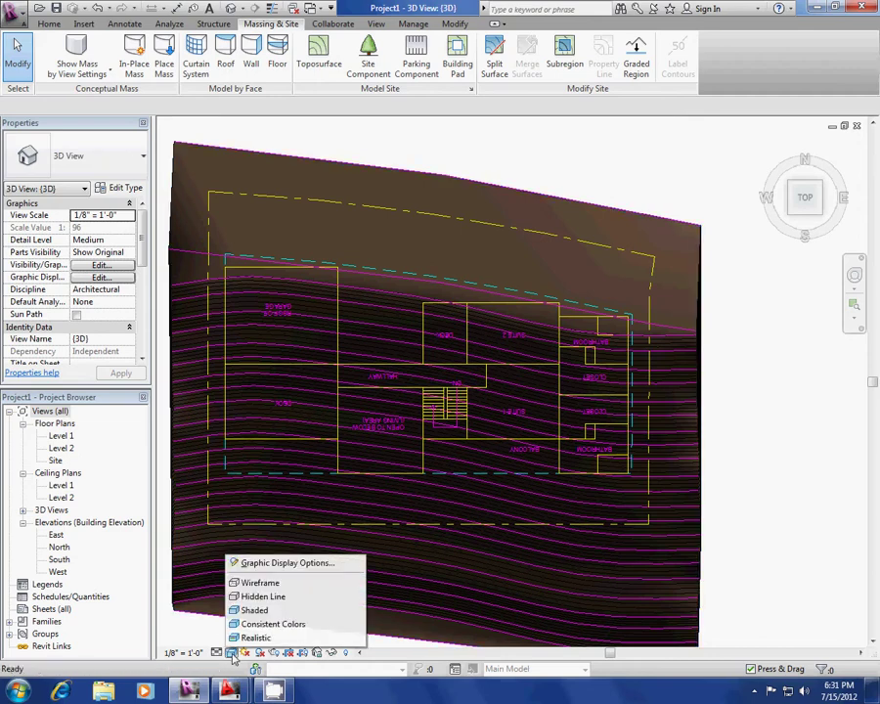
{"action": "left_click", "coordinate": [256, 587]}
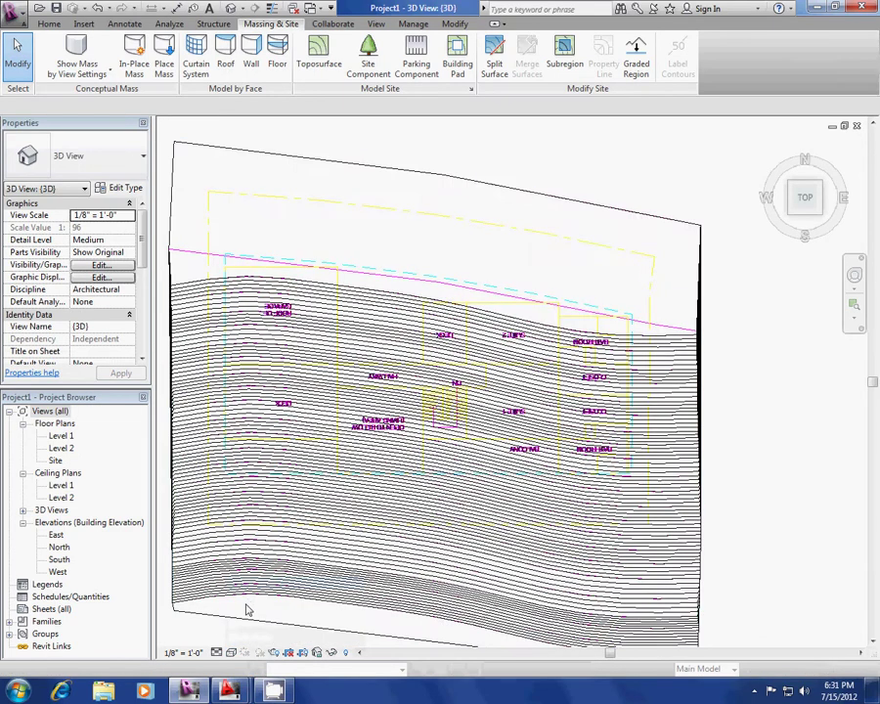
{"action": "scroll", "coordinate": [239, 317], "scroll_direction": "up", "scroll_amount": 5}
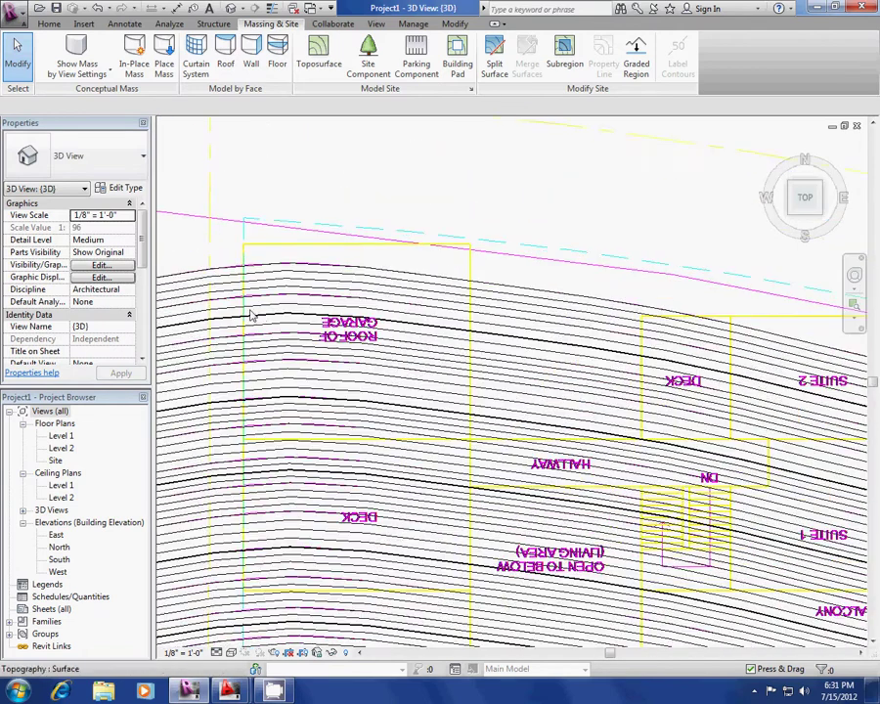
Start a building pad and sketch its straight boundary lines from the garage's outer corner along the garage and hallway edges to the stairs
{"action": "left_click", "coordinate": [48, 24]}
{"action": "left_click", "coordinate": [274, 23]}
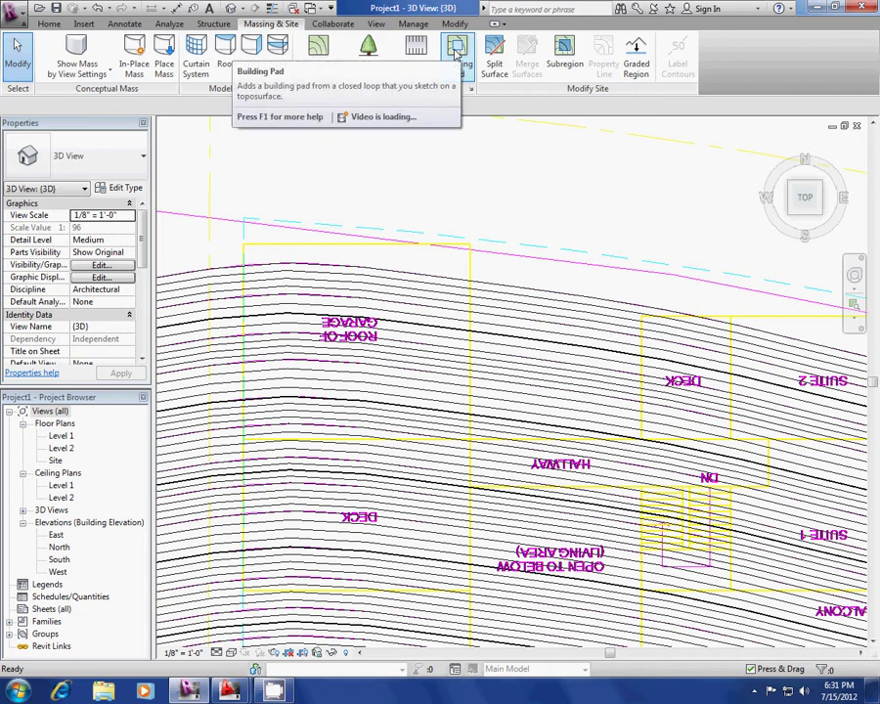
{"action": "left_click", "coordinate": [456, 49]}
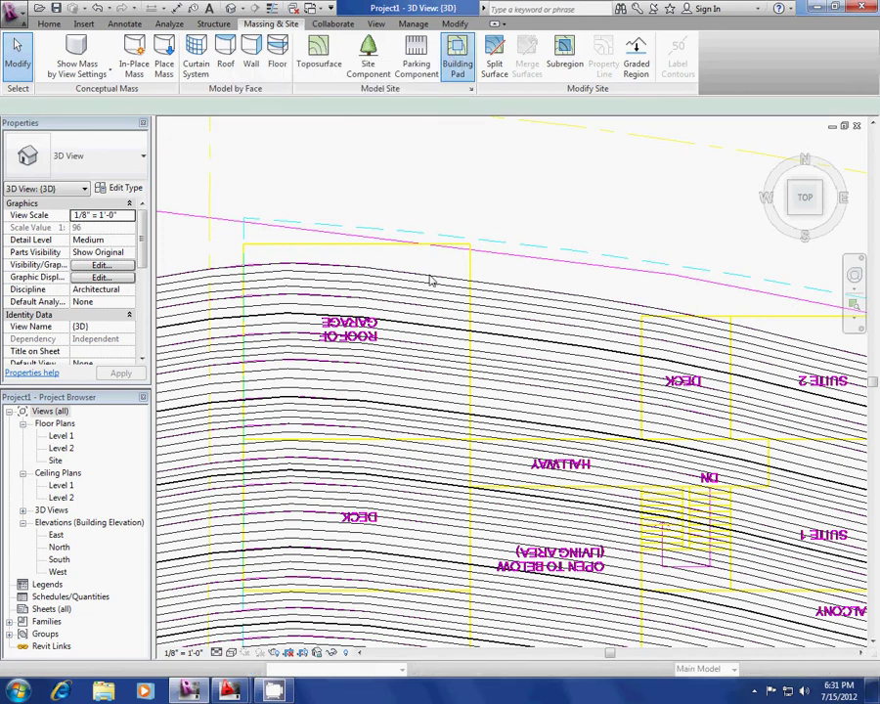
{"action": "scroll", "coordinate": [379, 313], "scroll_direction": "up", "scroll_amount": 1}
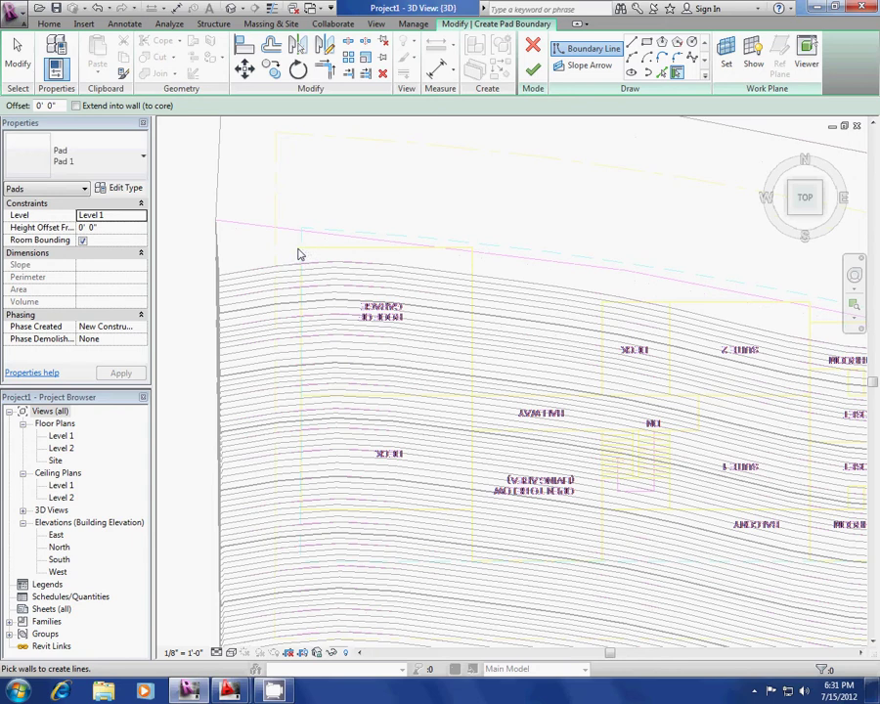
{"action": "left_click", "coordinate": [608, 49]}
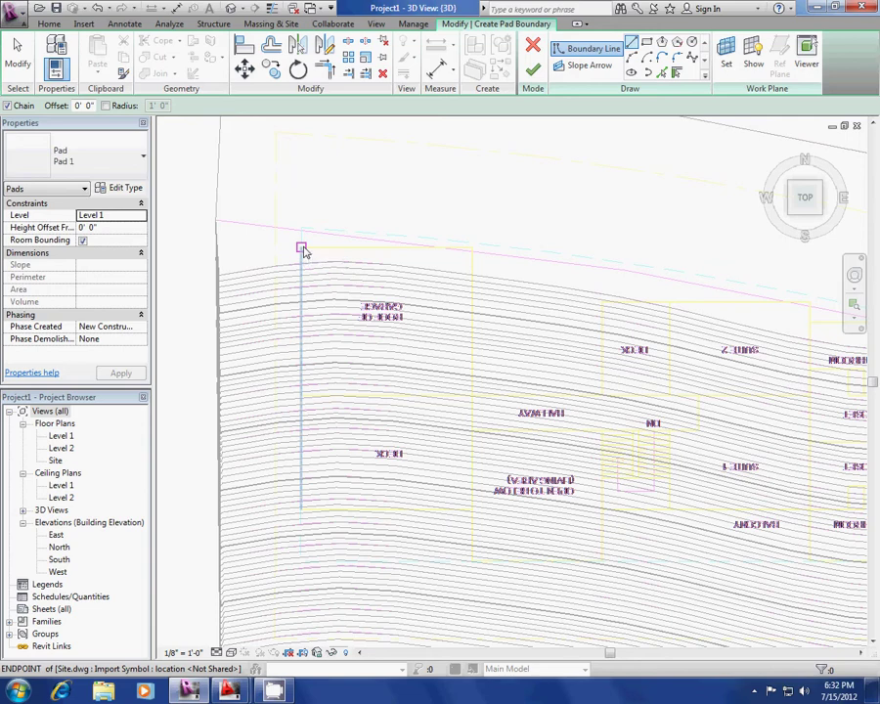
{"action": "key", "text": "Escape"}
{"action": "left_click", "coordinate": [301, 248]}
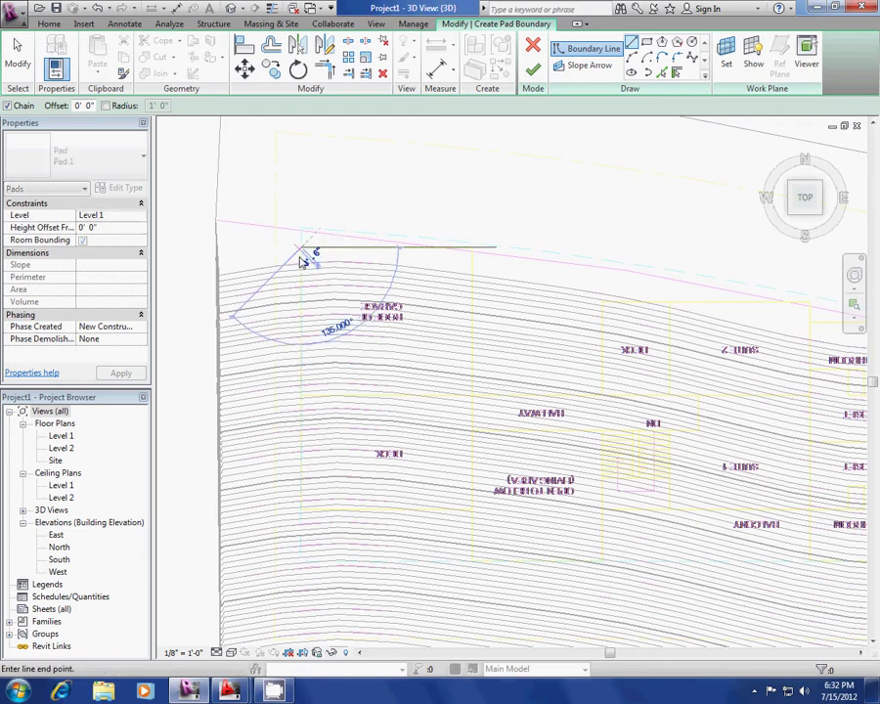
{"action": "left_click", "coordinate": [303, 396]}
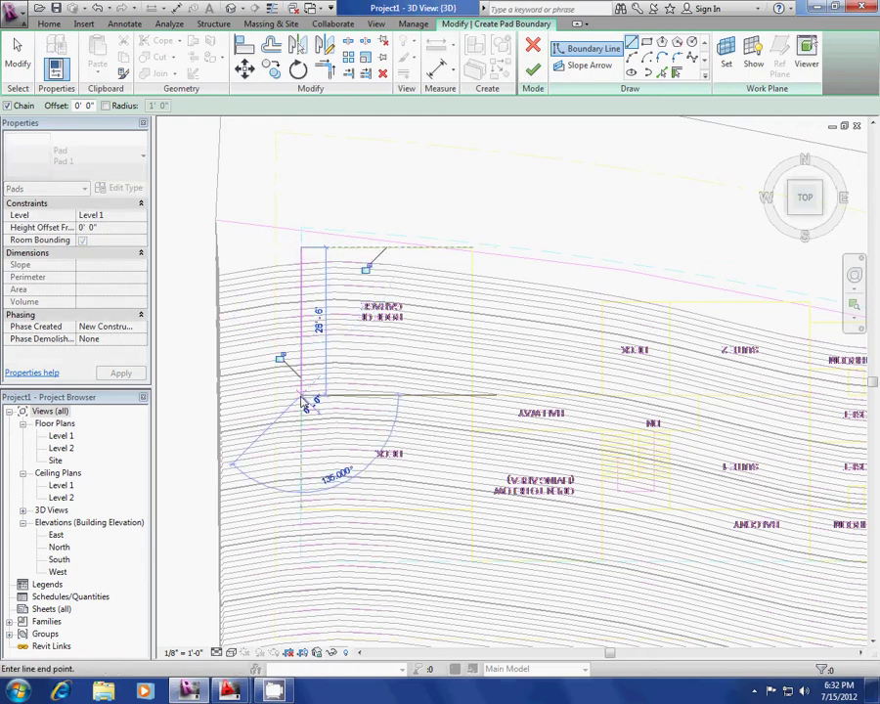
{"action": "left_click", "coordinate": [475, 397]}
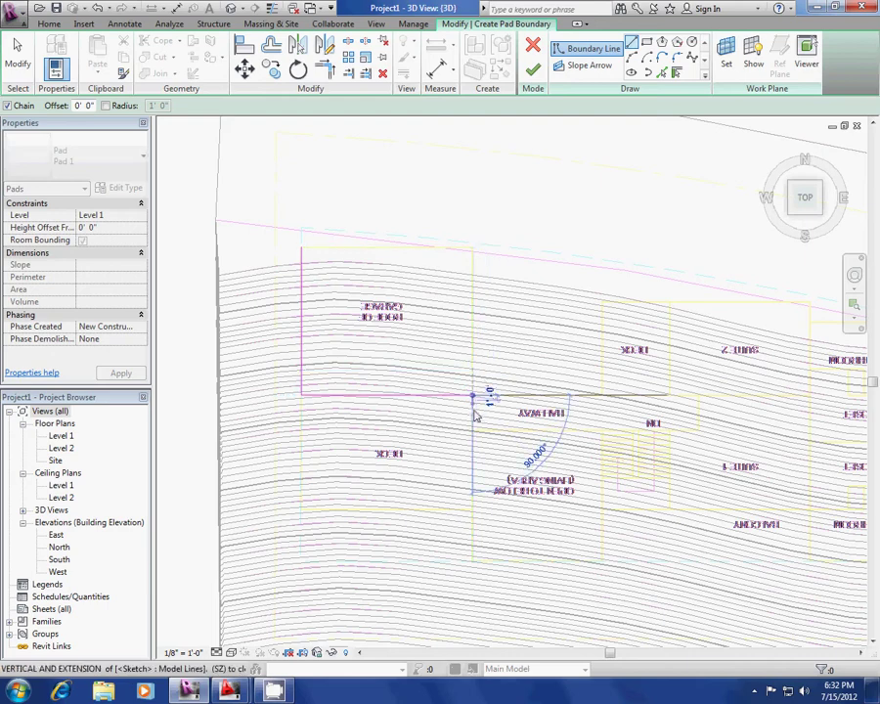
{"action": "left_click", "coordinate": [473, 430]}
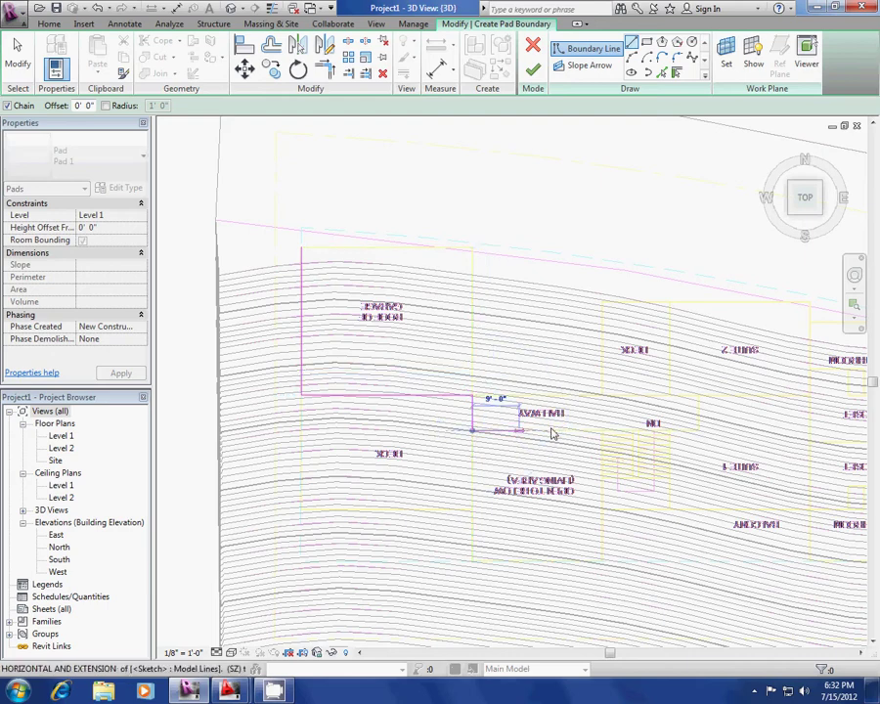
{"action": "left_click", "coordinate": [603, 431]}
Continue the pad boundary past Suite 1 to the closets' outer wall, around the bathroom beside Suite 2 and along Suite 2 to the deck corner
{"action": "middle_click_drag", "start_coordinate": [757, 463], "coordinate": [554, 449]}
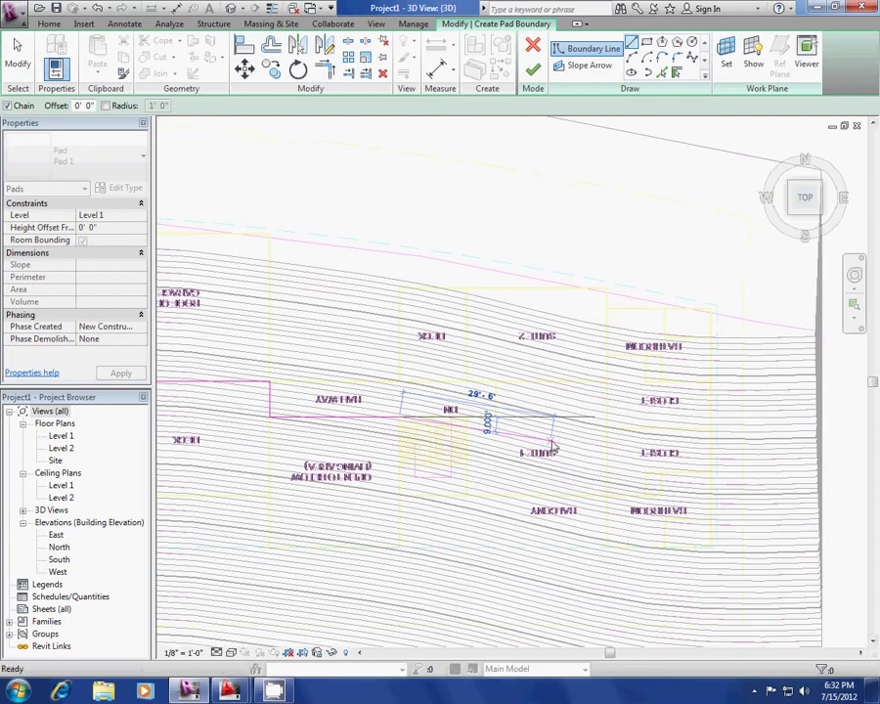
{"action": "left_click", "coordinate": [607, 417]}
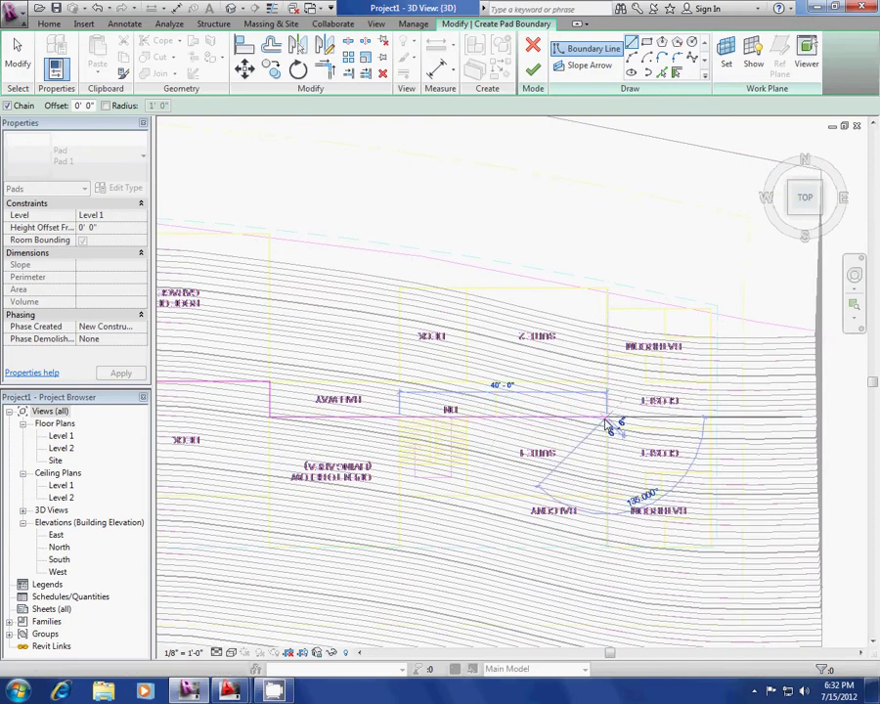
{"action": "left_click", "coordinate": [710, 418]}
{"action": "left_click", "coordinate": [711, 314]}
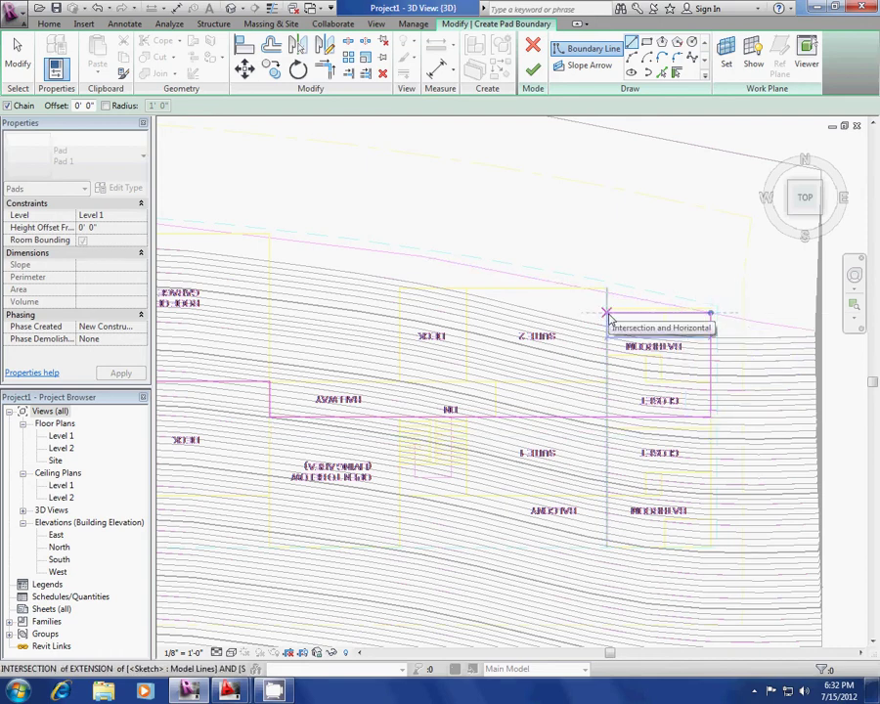
{"action": "left_click", "coordinate": [606, 314]}
{"action": "left_click", "coordinate": [607, 292]}
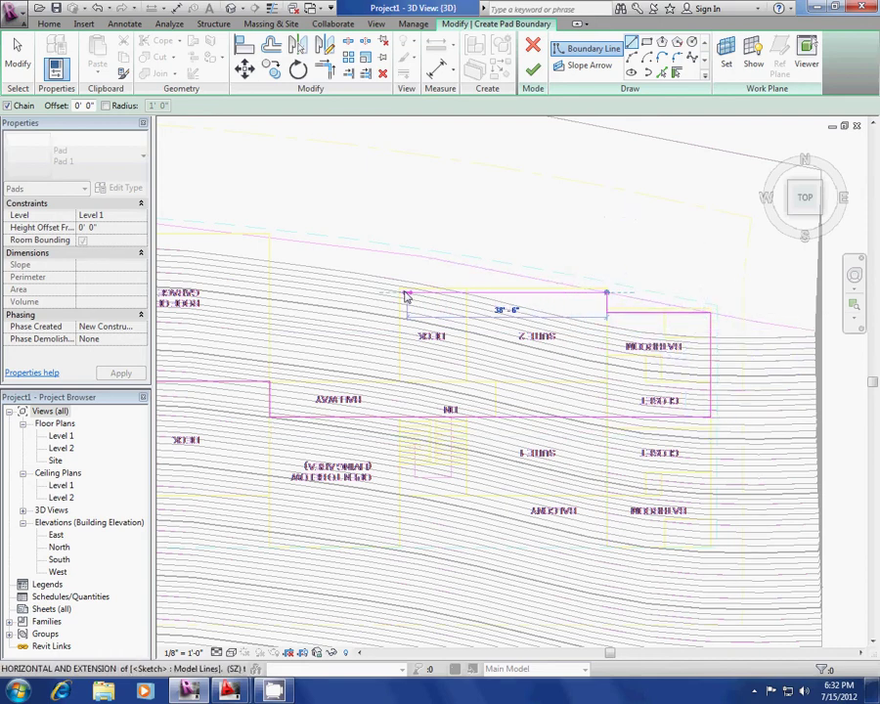
{"action": "left_click", "coordinate": [397, 293]}
Close the pad boundary with two slanted lines from the deck corner to the garage's starting corner and finish the pad
{"action": "middle_click_drag", "start_coordinate": [424, 301], "coordinate": [638, 331]}
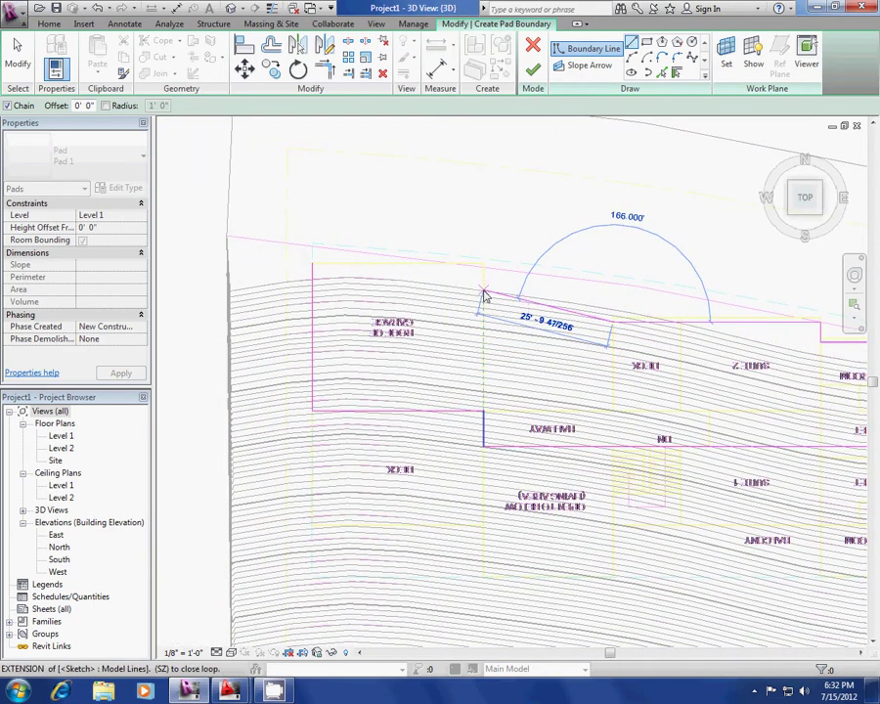
{"action": "left_click", "coordinate": [484, 295]}
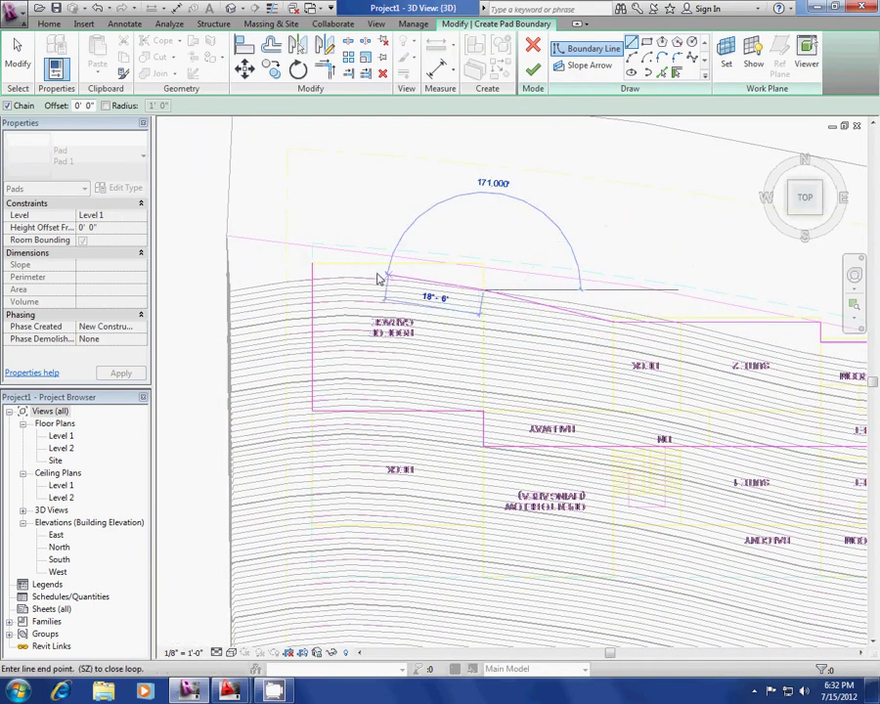
{"action": "left_click", "coordinate": [313, 266]}
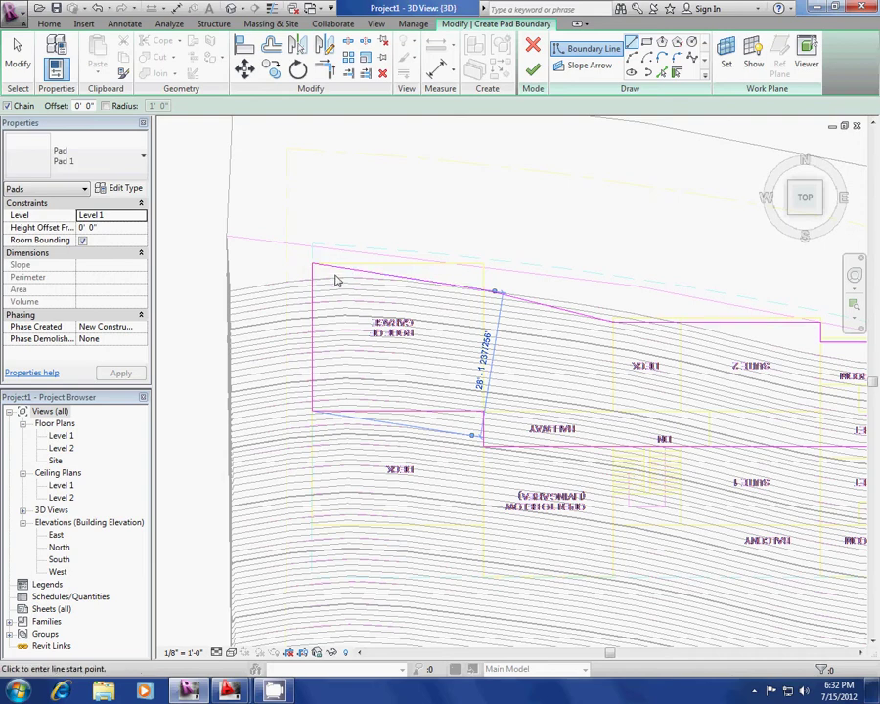
{"action": "left_click", "coordinate": [534, 70]}
Set the pad's height offset from Level 1 to 55', and raise it to 65'
{"action": "middle_click_drag", "start_coordinate": [582, 352], "coordinate": [470, 296]}
{"action": "middle_click_drag", "start_coordinate": [584, 445], "coordinate": [451, 334], "text": "shift"}
{"action": "scroll", "coordinate": [635, 524], "scroll_direction": "up", "scroll_amount": 4}
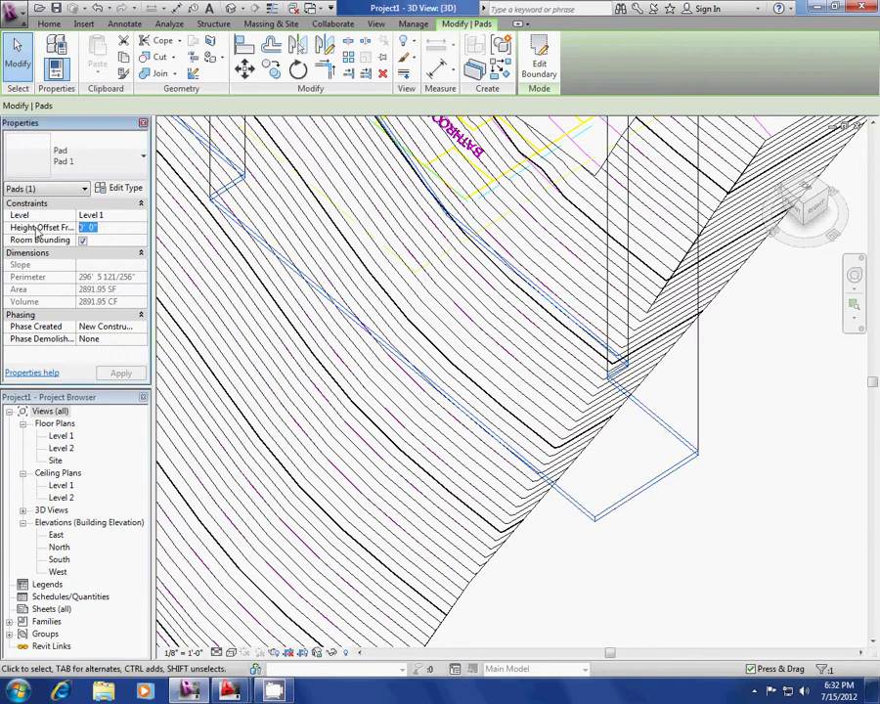
{"action": "type", "text": "55"}
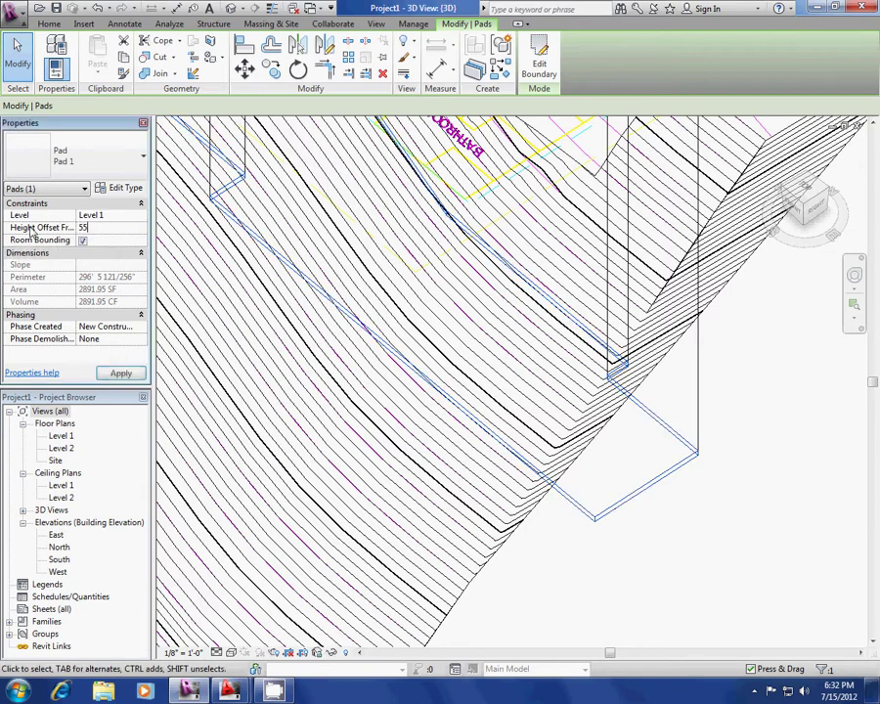
{"action": "key", "text": "Return"}
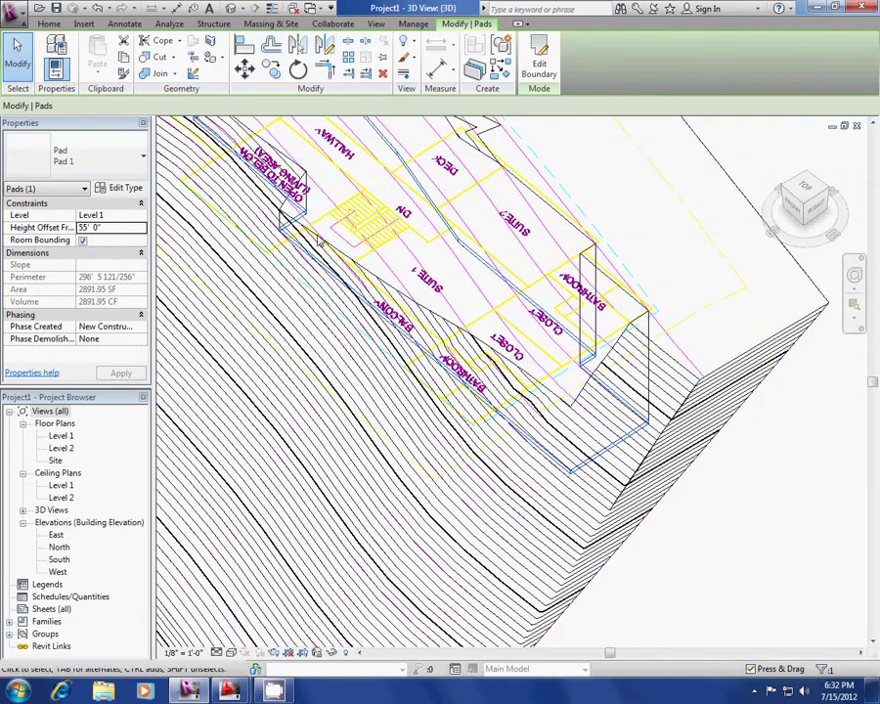
{"action": "type", "text": "65"}
{"action": "left_click", "coordinate": [120, 374]}
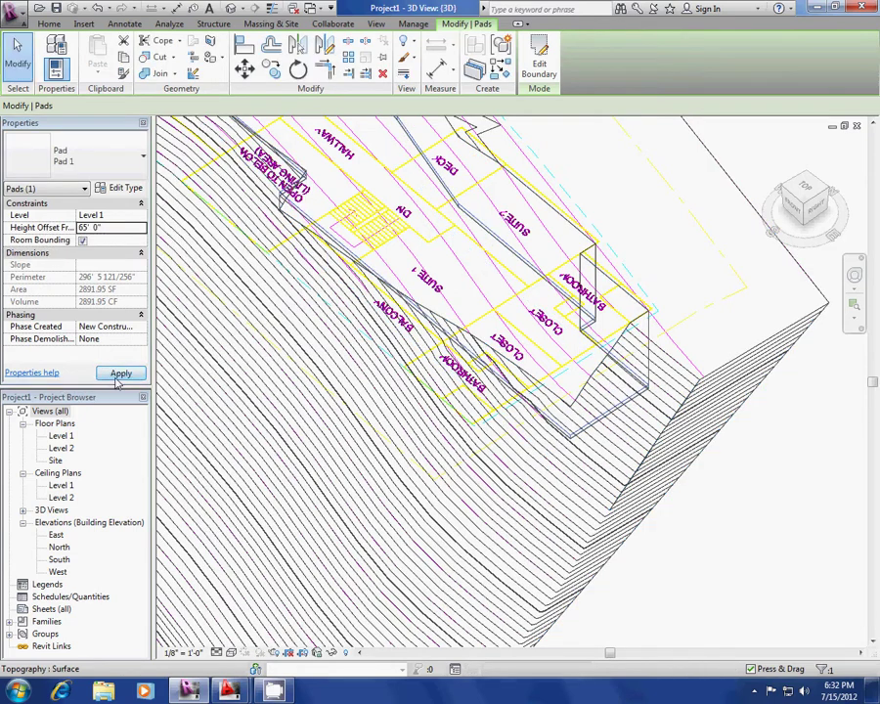
Check the pad against the slope from the side and set its height offset to 95'
{"action": "middle_click_drag", "start_coordinate": [381, 421], "coordinate": [489, 318], "text": "shift"}
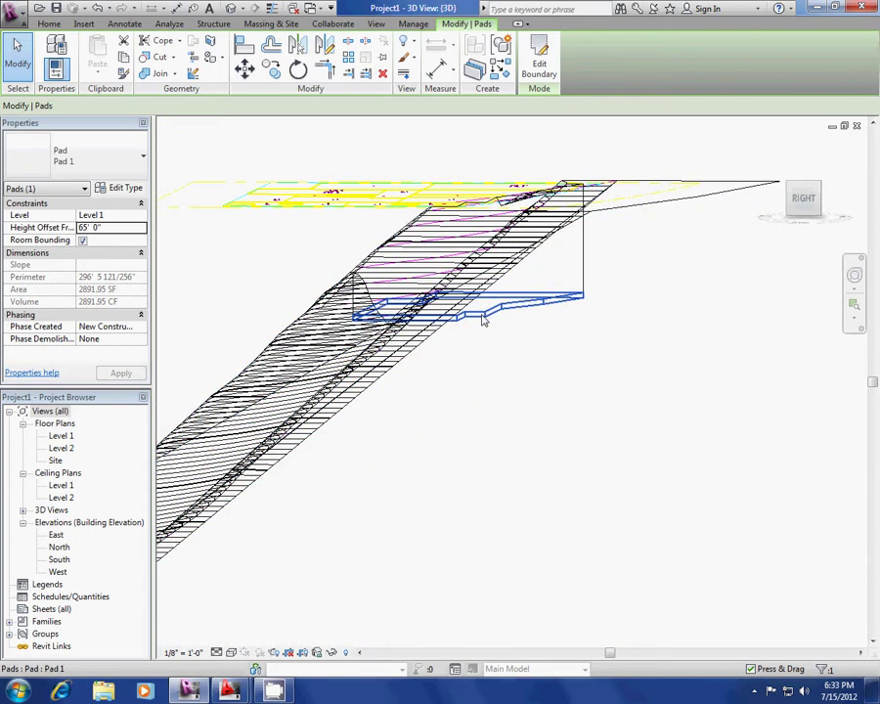
{"action": "left_click_drag", "start_coordinate": [102, 229], "coordinate": [82, 229]}
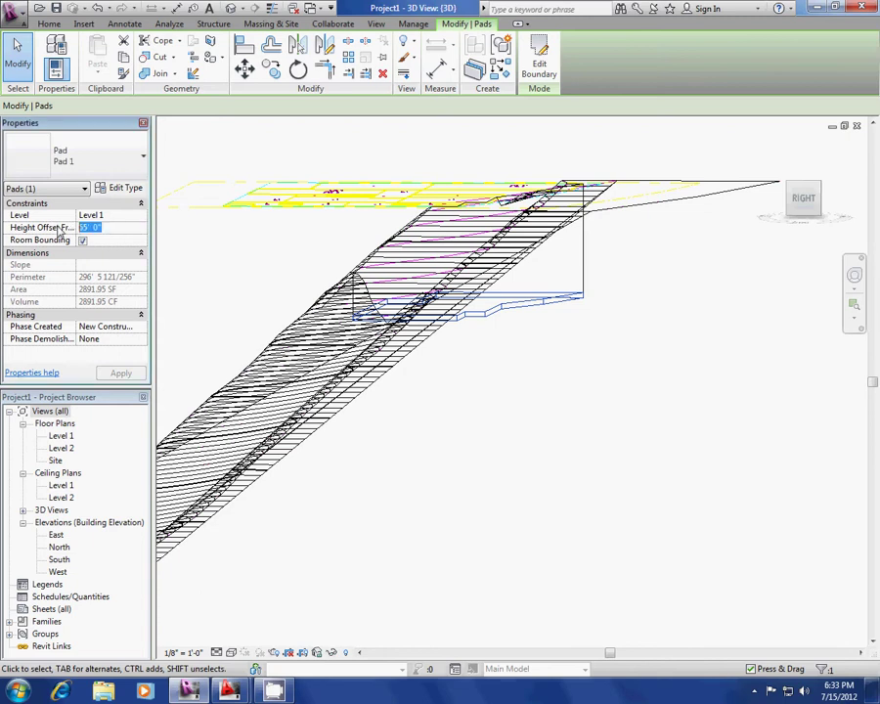
{"action": "type", "text": "95"}
{"action": "key", "text": "Return"}
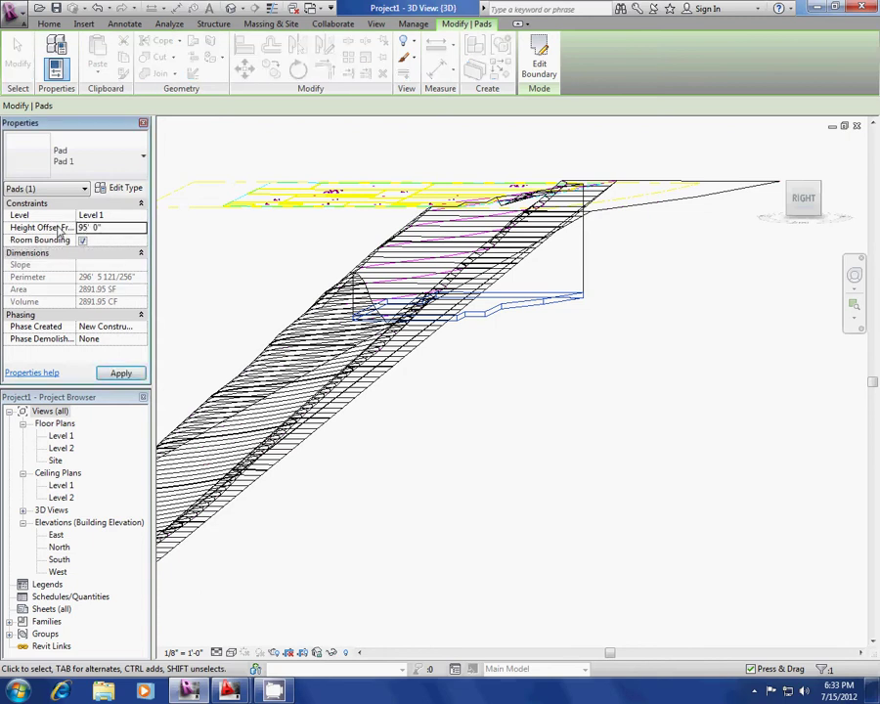
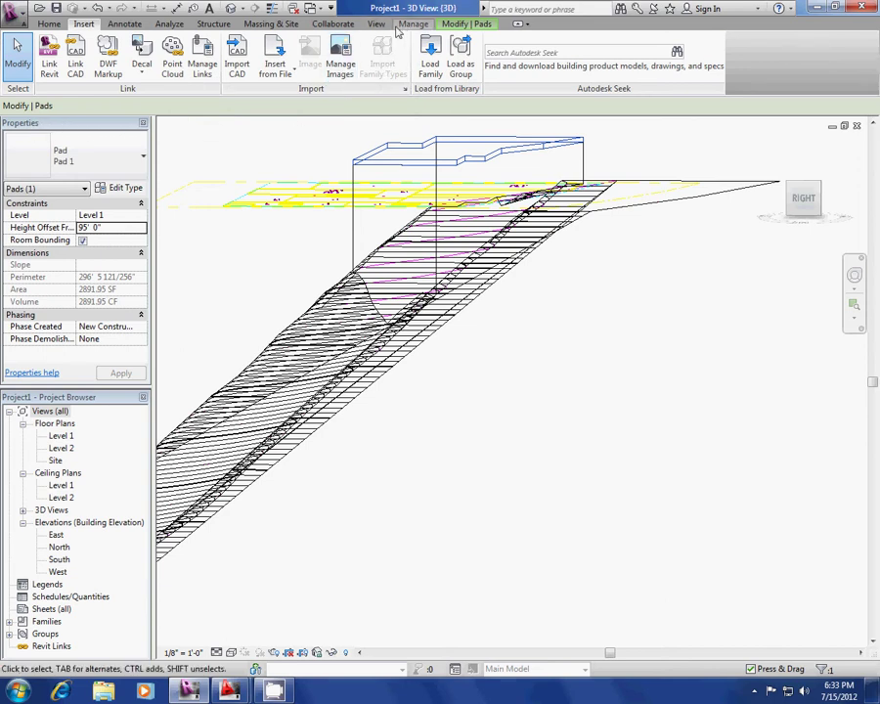
Inspect the pad's height over the terrain at an angle and set its height offset to 90'
{"action": "middle_click_drag", "start_coordinate": [575, 226], "coordinate": [599, 173], "text": "shift"}
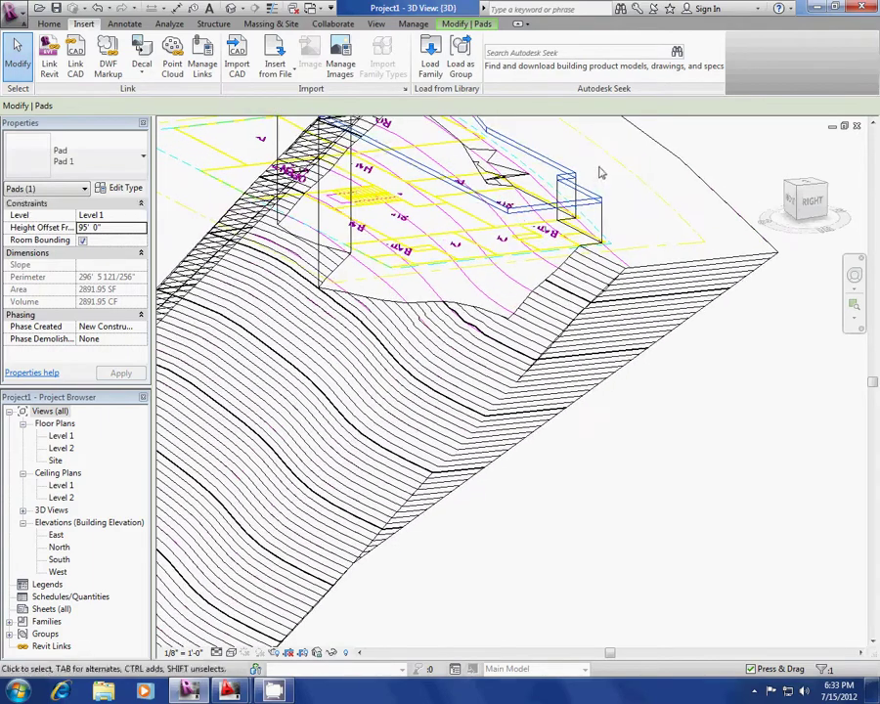
{"action": "scroll", "coordinate": [587, 185], "scroll_direction": "up", "scroll_amount": 3}
{"action": "scroll", "coordinate": [582, 196], "scroll_direction": "down", "scroll_amount": 3}
{"action": "left_click", "coordinate": [584, 240]}
{"action": "scroll", "coordinate": [584, 239], "scroll_direction": "up", "scroll_amount": 3}
{"action": "left_click", "coordinate": [91, 228]}
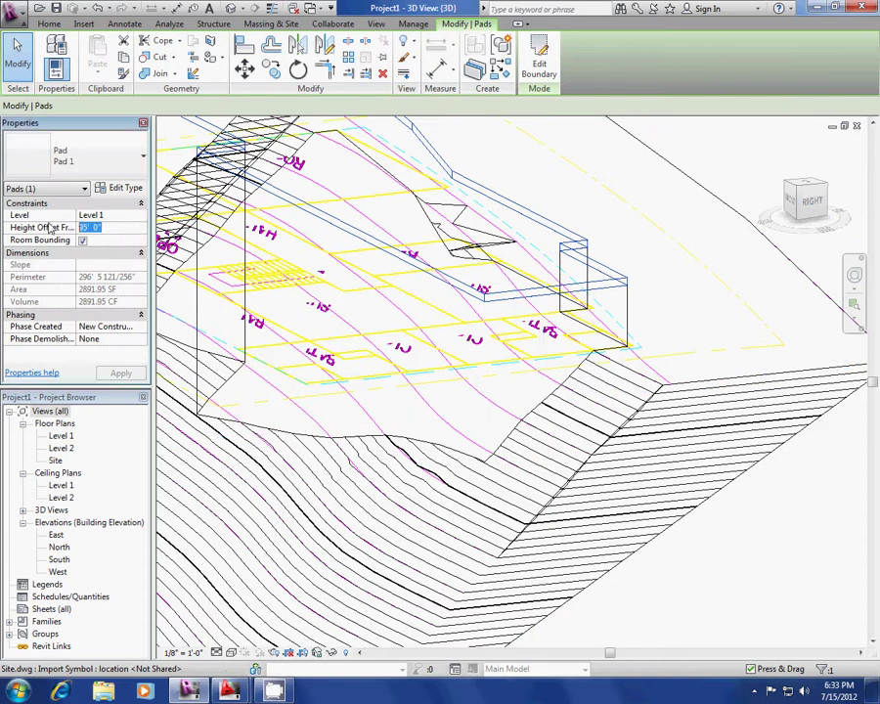
{"action": "type", "text": "9"}
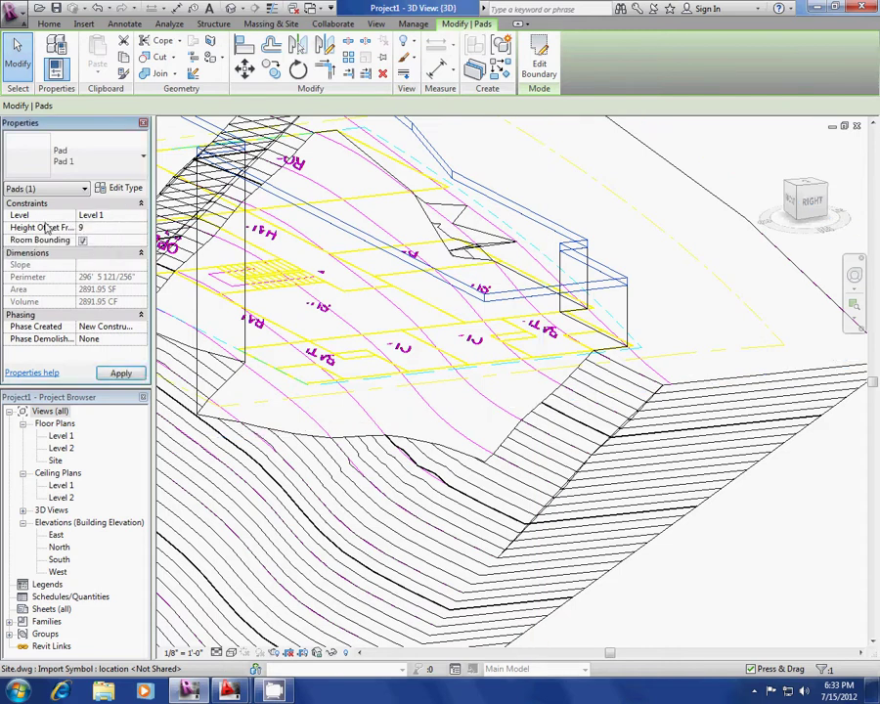
{"action": "type", "text": "0' 0\""}
{"action": "left_click", "coordinate": [120, 372]}
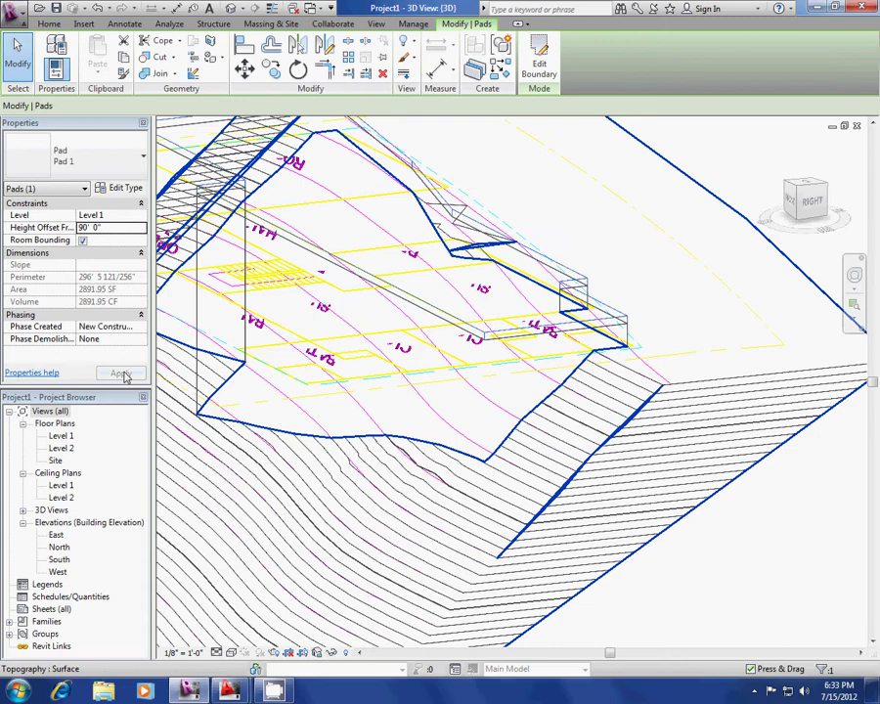
Lower the building pad by setting its height offset to 80'
{"action": "middle_click_drag", "start_coordinate": [231, 368], "coordinate": [459, 351], "text": "shift"}
{"action": "left_click", "coordinate": [84, 227]}
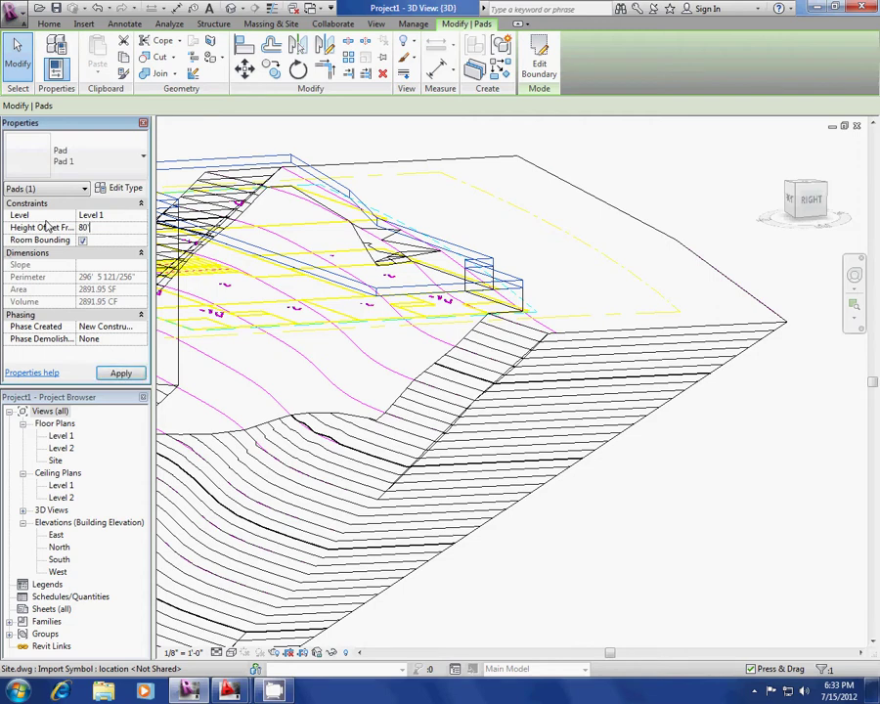
{"action": "type", "text": "80"}
{"action": "key", "text": "Return"}
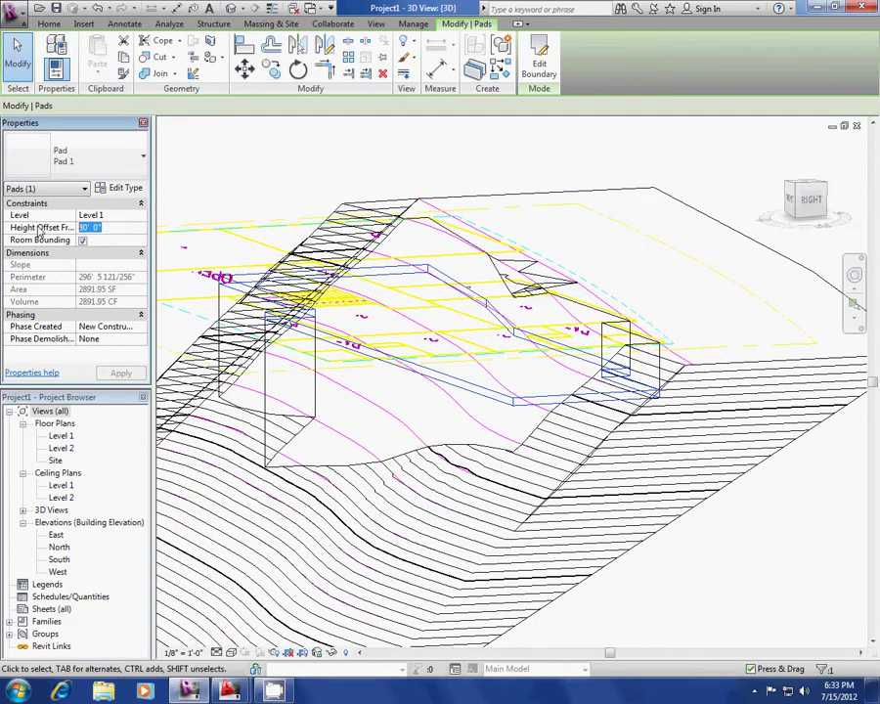
Set the pad's height offset to 85' and change the 3D view's visual style to Shaded
{"action": "key", "text": "Return"}
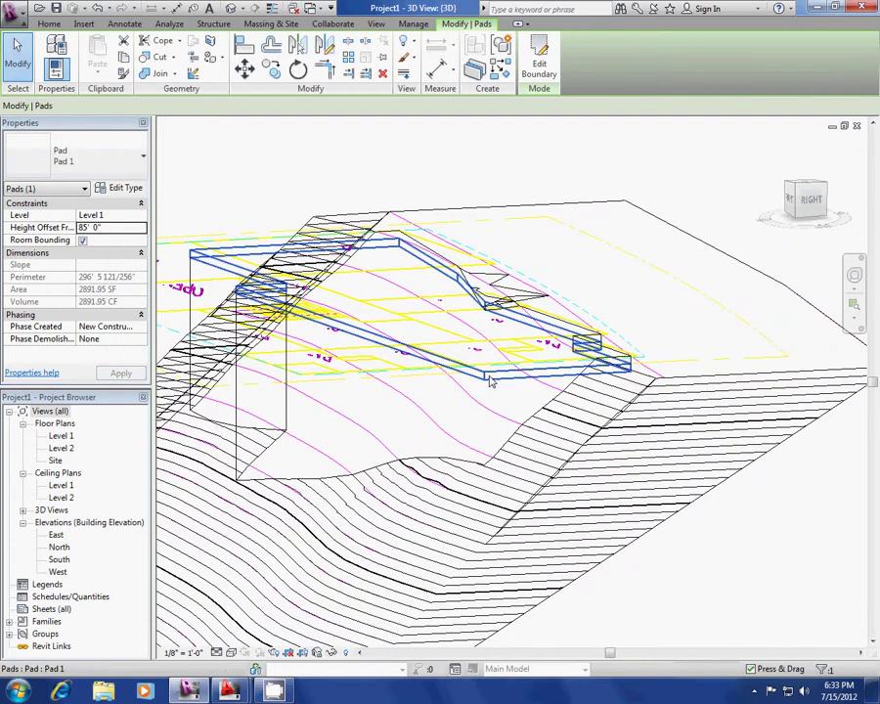
{"action": "mouse_move", "coordinate": [565, 417]}
{"action": "middle_mouse_down", "text": "shift"}
{"action": "mouse_move", "coordinate": [572, 403]}
{"action": "mouse_move", "coordinate": [481, 375]}
{"action": "mouse_move", "coordinate": [580, 407]}
{"action": "mouse_move", "coordinate": [587, 415]}
{"action": "mouse_move", "coordinate": [577, 420]}
{"action": "middle_mouse_up", "text": "shift"}
{"action": "left_click", "coordinate": [231, 653]}
{"action": "left_click", "coordinate": [252, 610]}
{"action": "mouse_move", "coordinate": [544, 473]}
{"action": "middle_mouse_down", "text": "shift"}
{"action": "mouse_move", "coordinate": [501, 468]}
{"action": "mouse_move", "coordinate": [534, 428]}
{"action": "mouse_move", "coordinate": [651, 503]}
{"action": "mouse_move", "coordinate": [625, 506]}
{"action": "mouse_move", "coordinate": [525, 445]}
{"action": "middle_mouse_up", "text": "shift"}
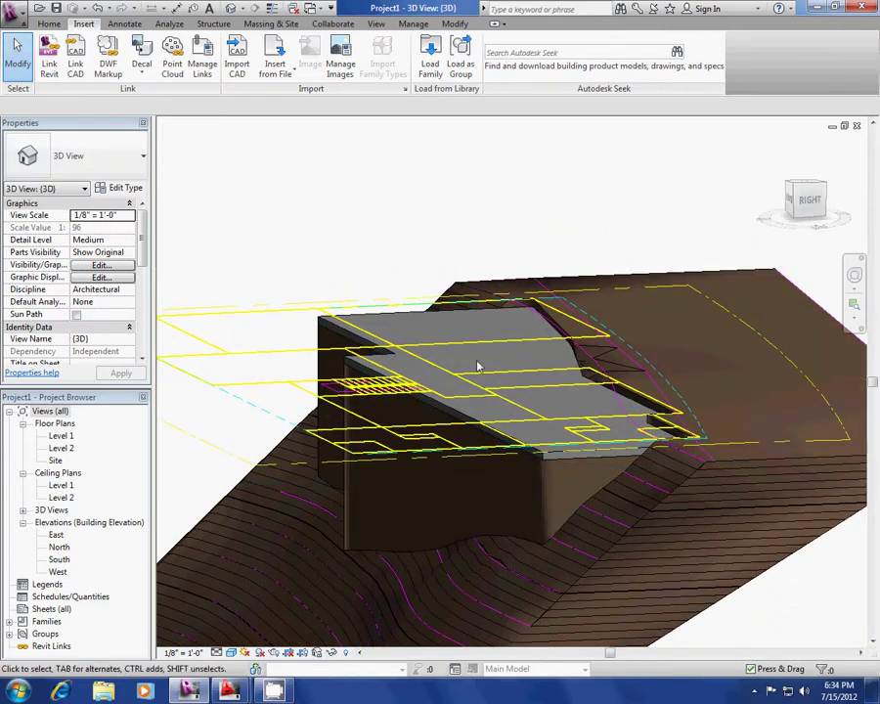
Set the thickness of the Structure layer in the building pad's Pad 1 type to 1"
{"action": "left_click", "coordinate": [445, 320]}
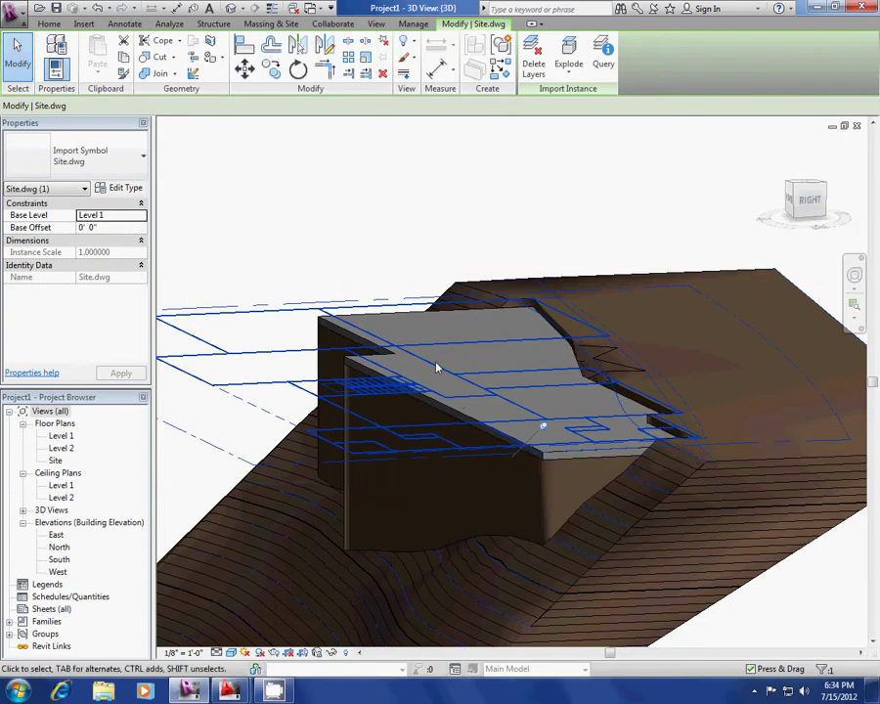
{"action": "left_click", "coordinate": [378, 319]}
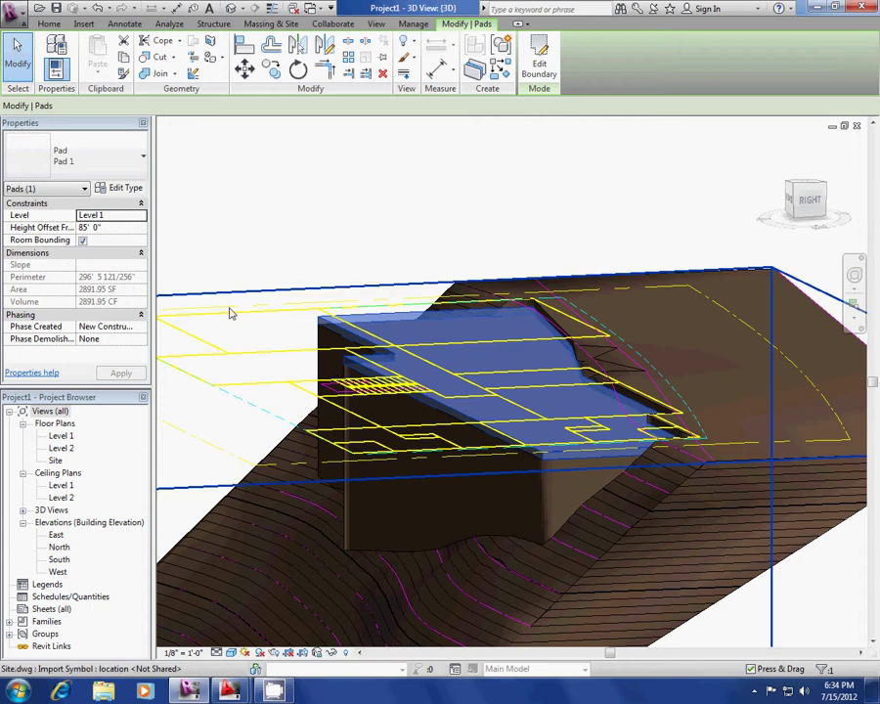
{"action": "left_click", "coordinate": [124, 189]}
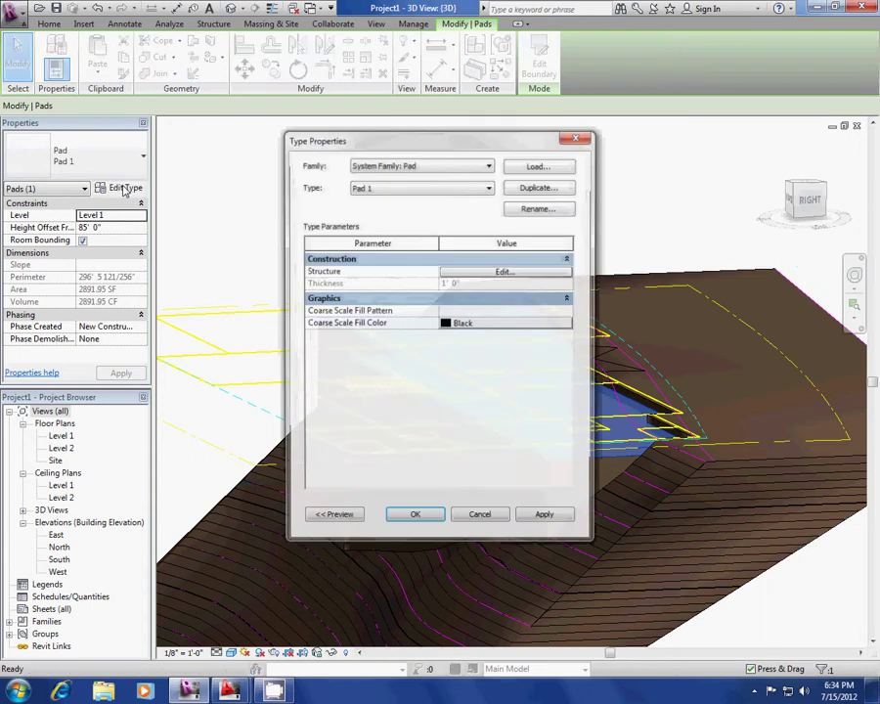
{"action": "left_click", "coordinate": [483, 273]}
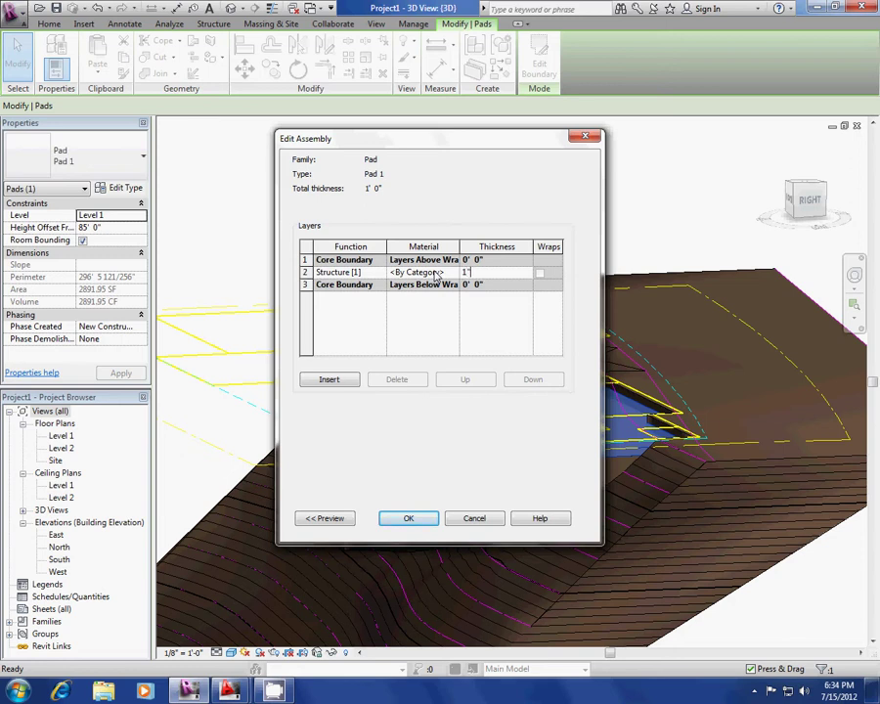
{"action": "left_click", "coordinate": [419, 518]}
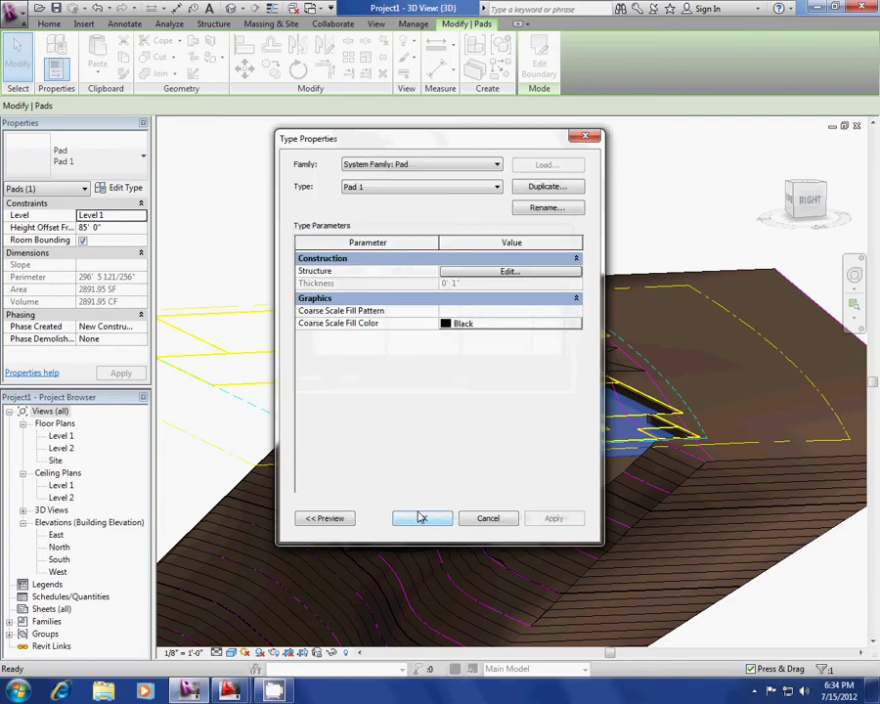
{"action": "left_click", "coordinate": [552, 520]}
{"action": "left_click", "coordinate": [422, 518]}
{"action": "scroll", "coordinate": [577, 489], "scroll_direction": "up", "scroll_amount": 10}
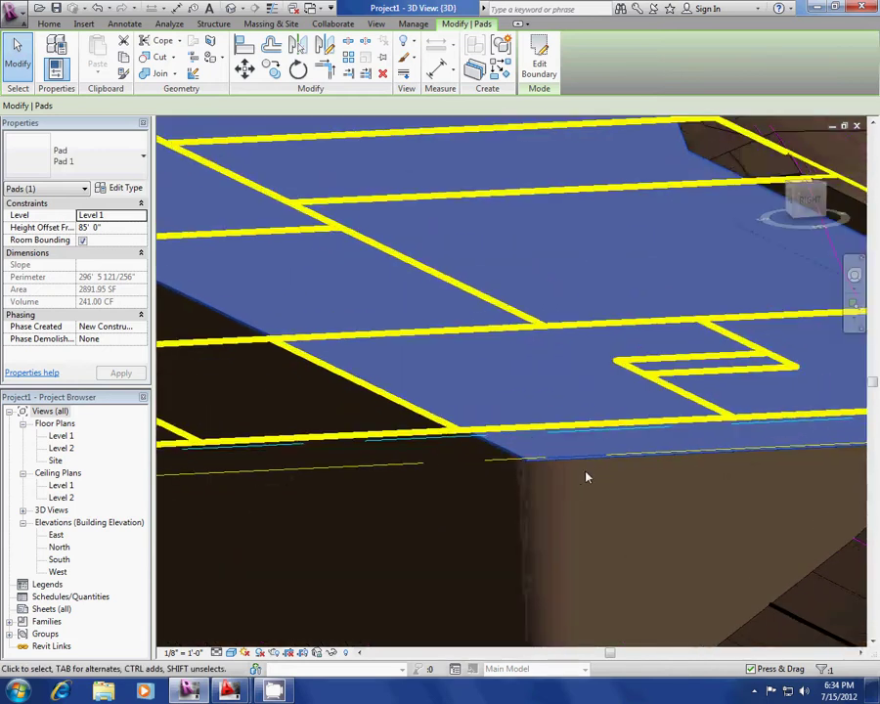
{"action": "scroll", "coordinate": [590, 463], "scroll_direction": "down", "scroll_amount": 10}
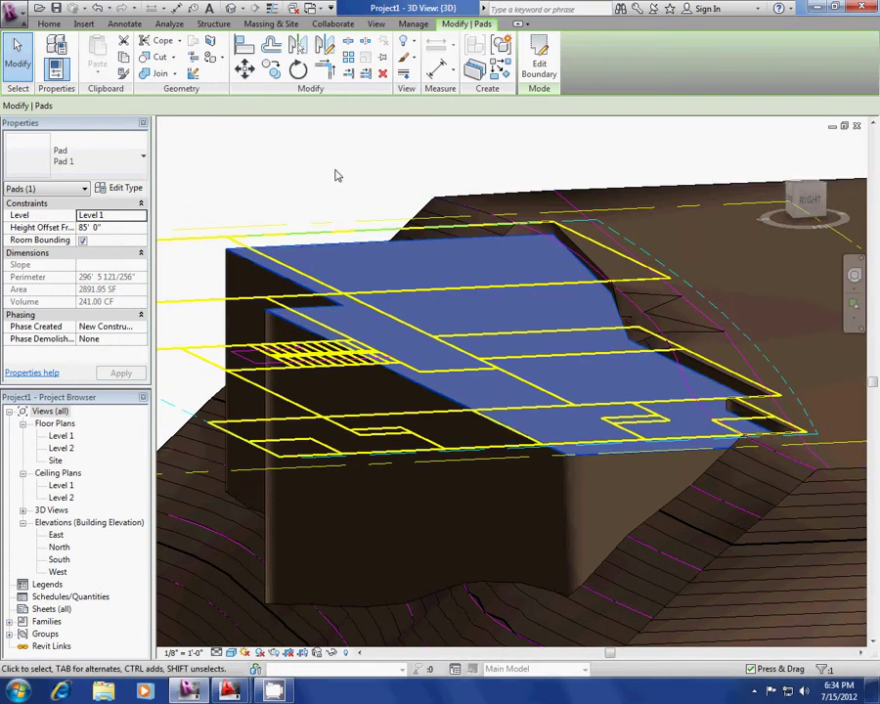
Orient the 3D view to the top with north up and begin a Generic - 12" floor boundary sketch with straight lines
{"action": "left_click", "coordinate": [809, 186]}
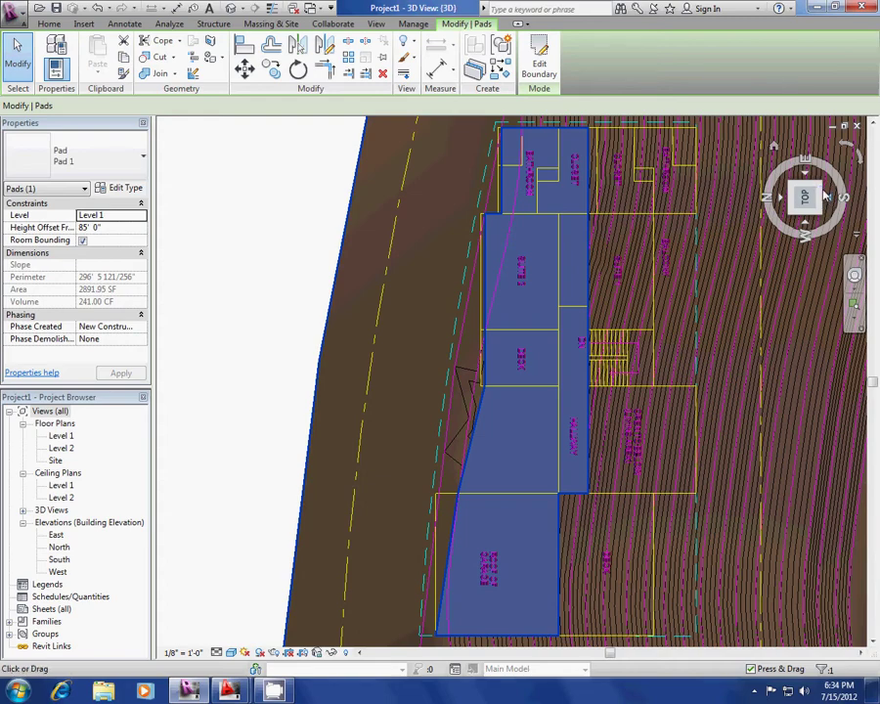
{"action": "left_click", "coordinate": [846, 146]}
{"action": "middle_click_drag", "start_coordinate": [665, 331], "coordinate": [524, 265]}
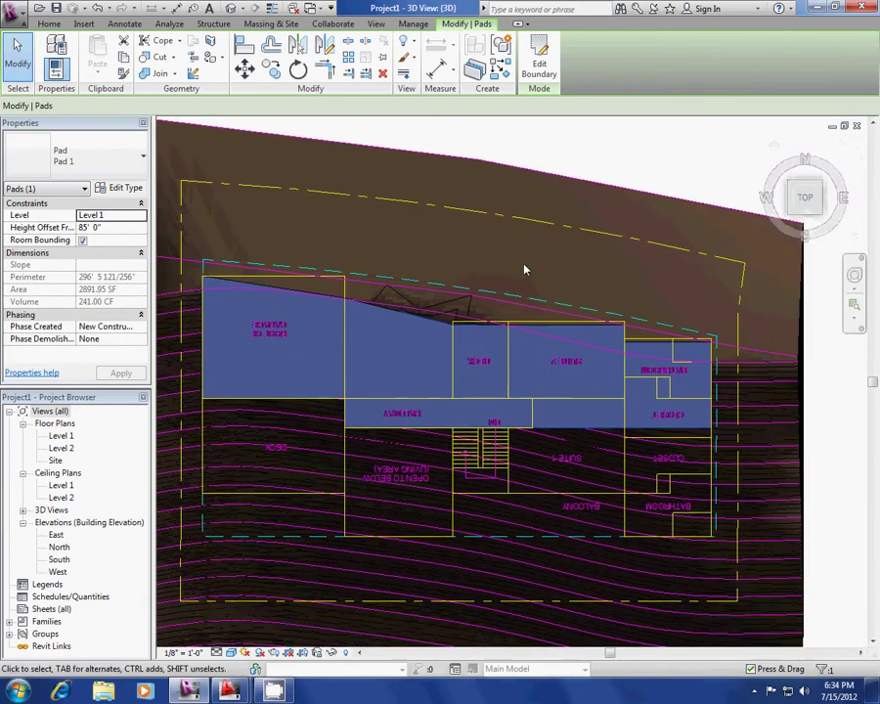
{"action": "scroll", "coordinate": [294, 354], "scroll_direction": "up", "scroll_amount": 2}
{"action": "middle_click_drag", "start_coordinate": [295, 354], "coordinate": [316, 257]}
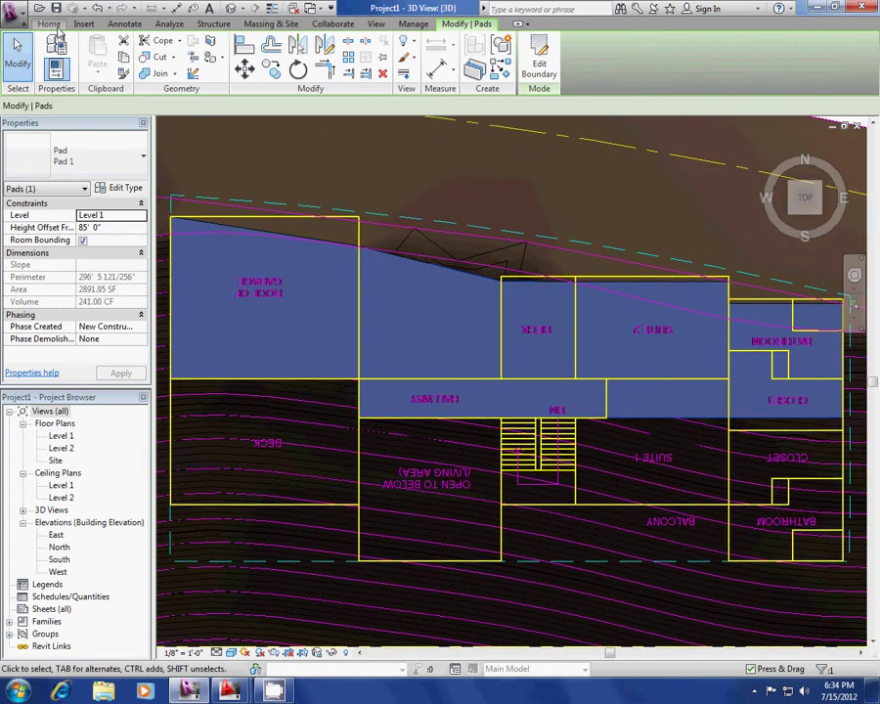
{"action": "left_click", "coordinate": [53, 26]}
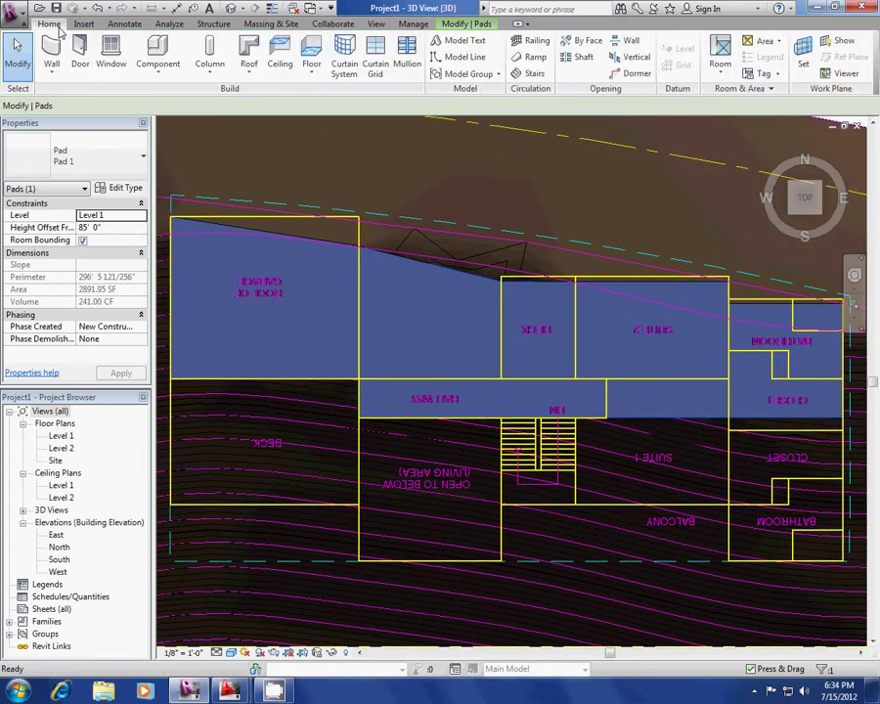
{"action": "left_click", "coordinate": [311, 51]}
{"action": "scroll", "coordinate": [378, 259], "scroll_direction": "down", "scroll_amount": 1}
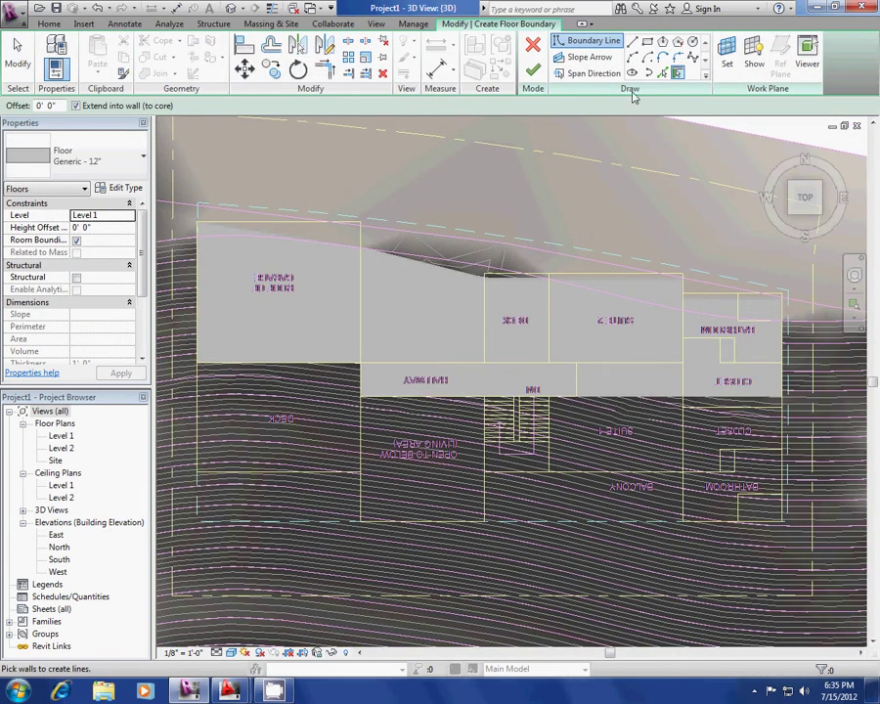
{"action": "left_click", "coordinate": [632, 43]}
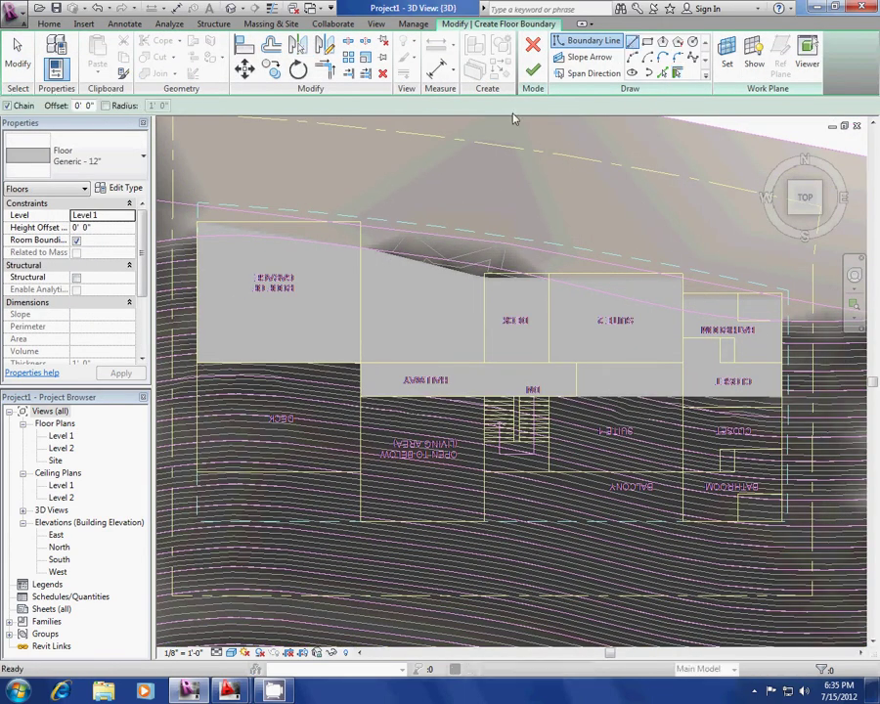
Trace the floor boundary along the pad's uphill edge, from the garage roof's outer corner past Suite 2 to the bathroom's outer corner
{"action": "left_click", "coordinate": [197, 226]}
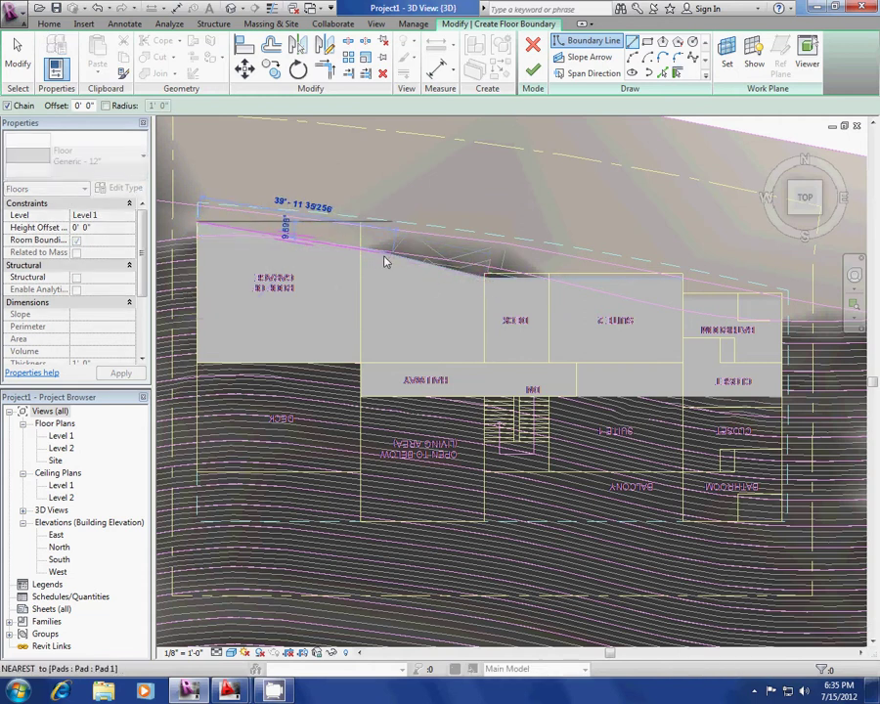
{"action": "scroll", "coordinate": [366, 254], "scroll_direction": "up", "scroll_amount": 2}
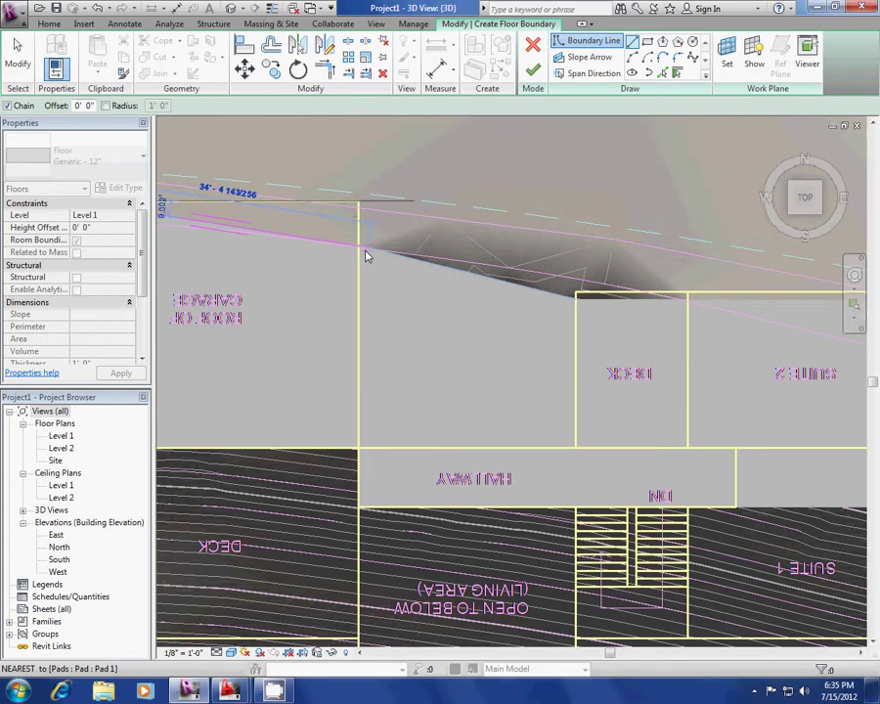
{"action": "left_click", "coordinate": [579, 296]}
{"action": "middle_click_drag", "start_coordinate": [736, 298], "coordinate": [454, 293]}
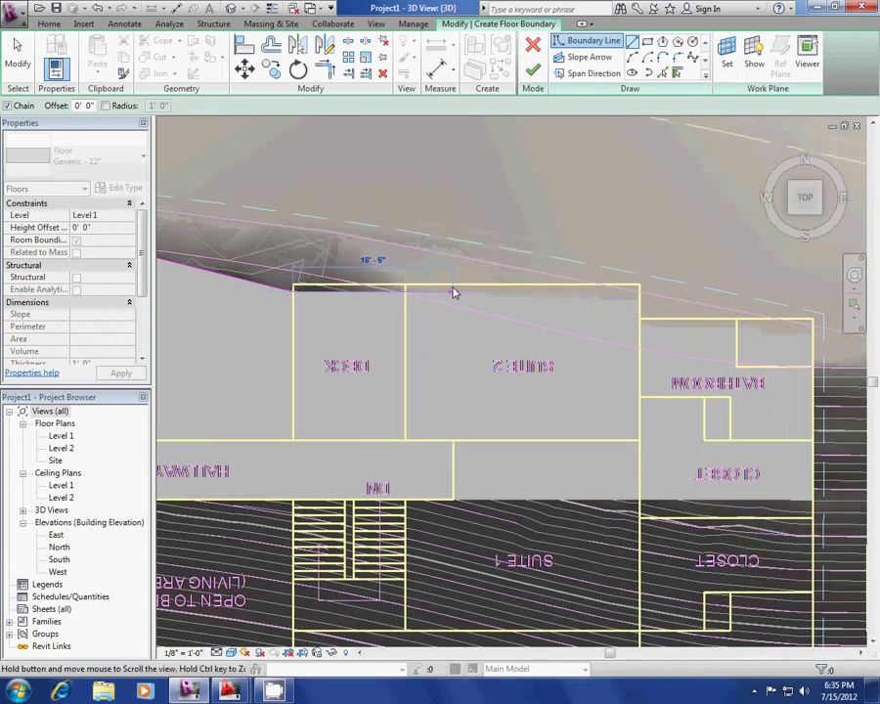
{"action": "left_click", "coordinate": [641, 291]}
{"action": "left_click", "coordinate": [644, 332]}
{"action": "left_click", "coordinate": [813, 326]}
Continue the floor boundary down the closet and bathroom side, and along the balcony edge to the living area's far corner
{"action": "middle_click_drag", "start_coordinate": [812, 501], "coordinate": [717, 347]}
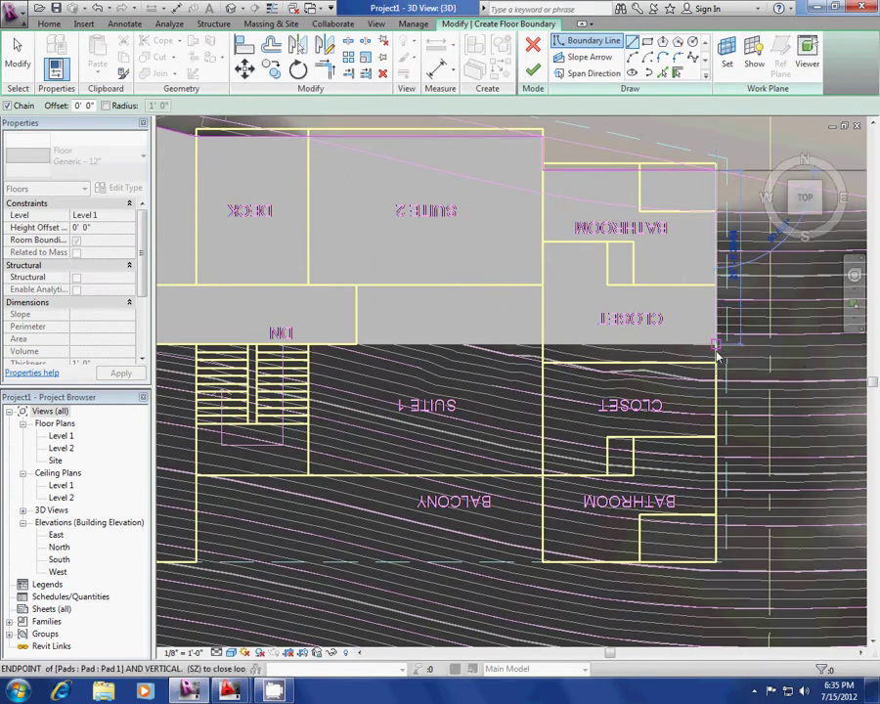
{"action": "middle_click_drag", "start_coordinate": [717, 501], "coordinate": [707, 421]}
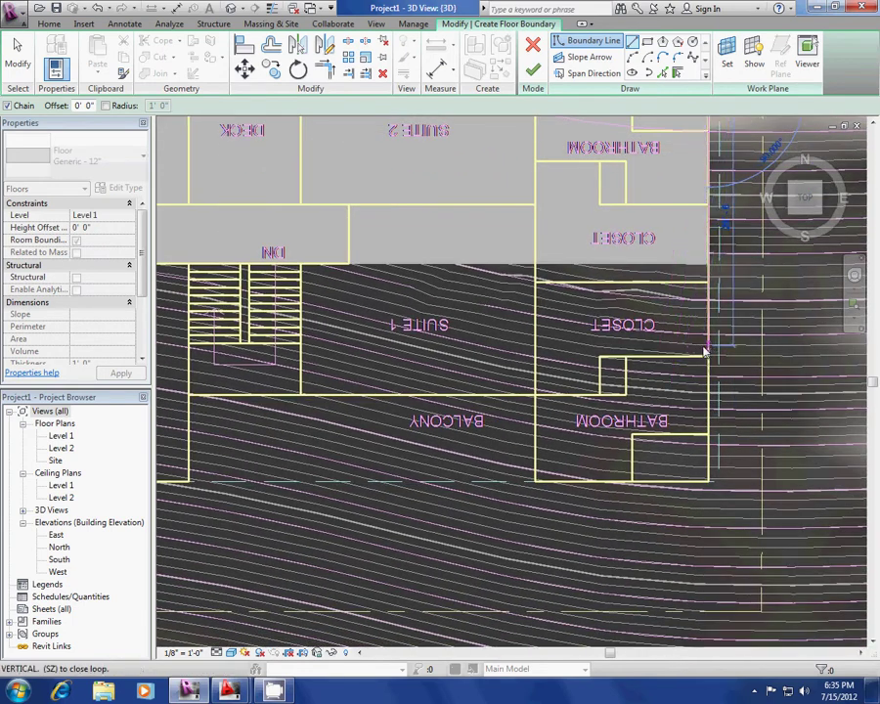
{"action": "left_click", "coordinate": [711, 441]}
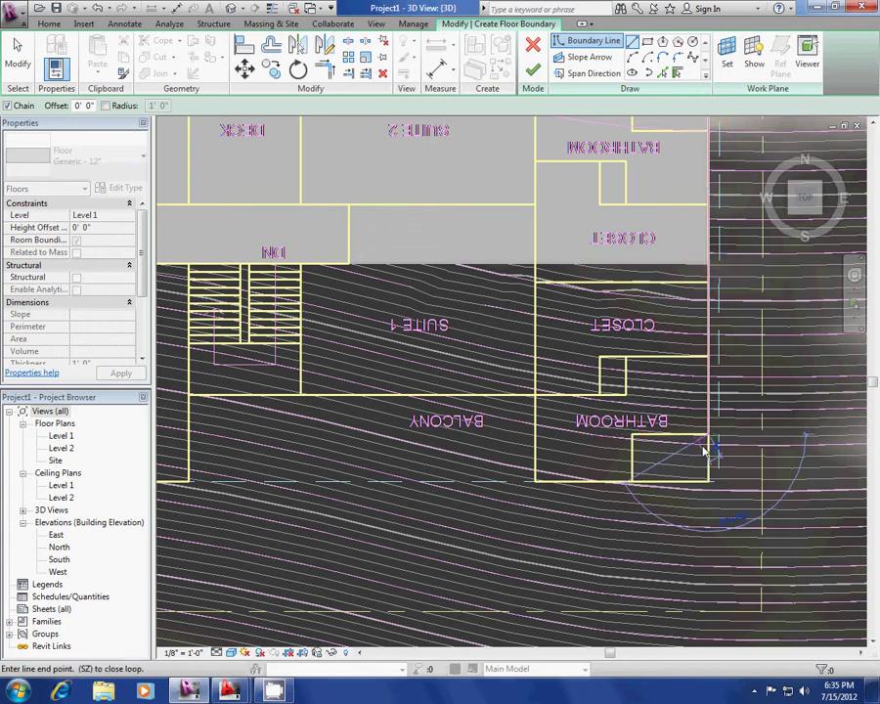
{"action": "left_click", "coordinate": [708, 482]}
{"action": "middle_click_drag", "start_coordinate": [442, 482], "coordinate": [594, 473]}
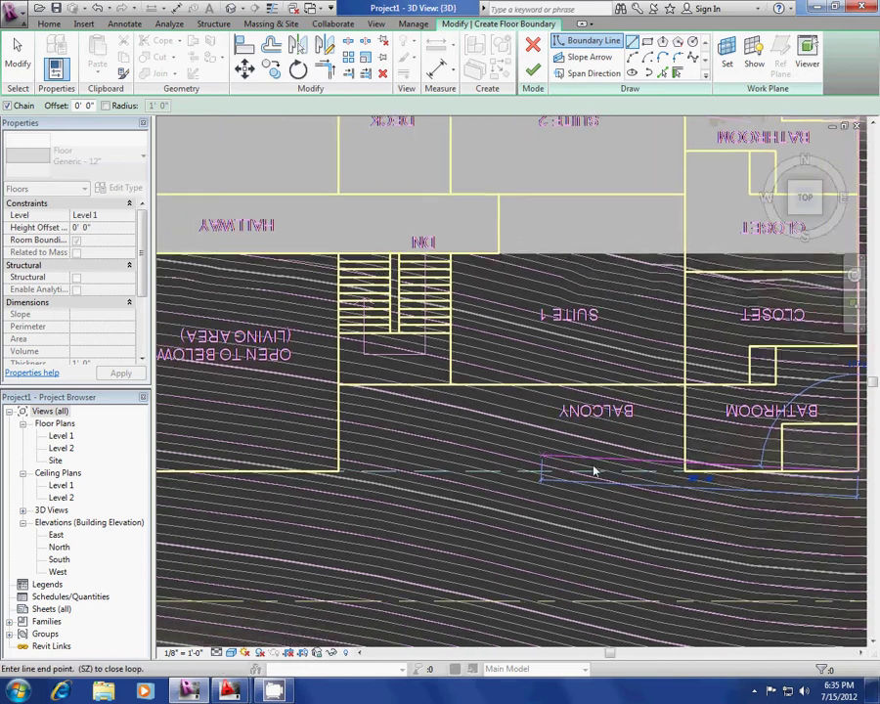
{"action": "middle_click_drag", "start_coordinate": [310, 466], "coordinate": [611, 466]}
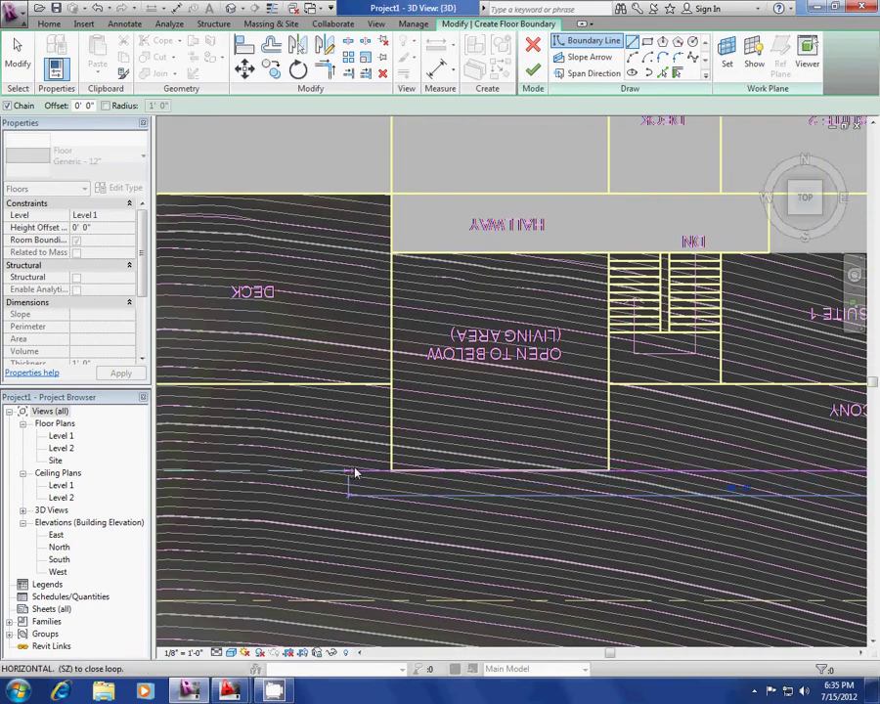
{"action": "middle_click_drag", "start_coordinate": [355, 474], "coordinate": [501, 471]}
{"action": "left_click", "coordinate": [532, 471]}
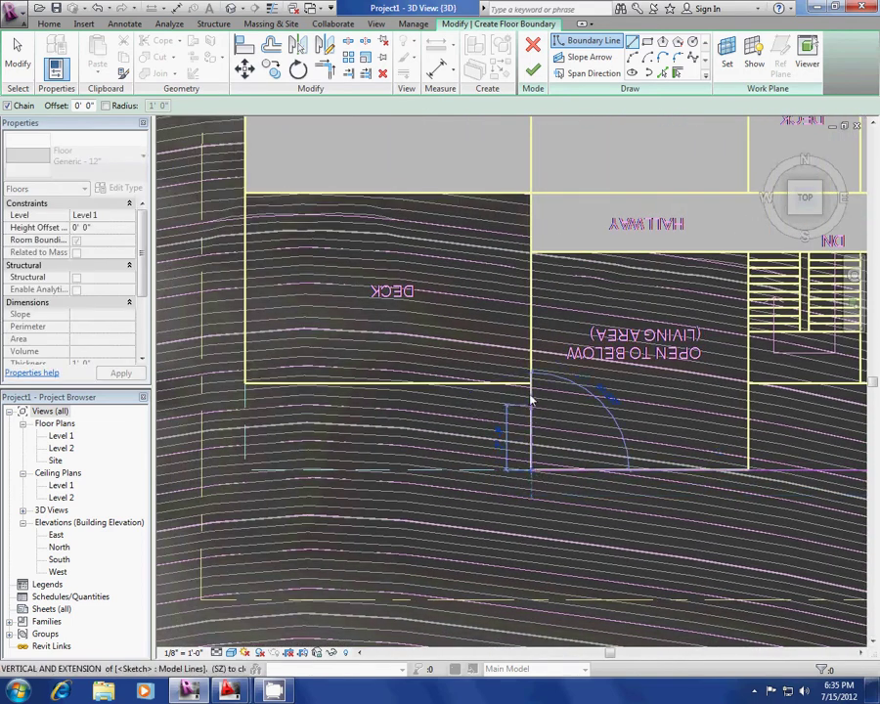
Trace the floor boundary around the deck, close it at the garage roof's outer corner, and finish the floor
{"action": "left_click", "coordinate": [532, 385]}
{"action": "left_click", "coordinate": [247, 388]}
{"action": "middle_click_drag", "start_coordinate": [259, 298], "coordinate": [231, 580]}
{"action": "left_click", "coordinate": [220, 277]}
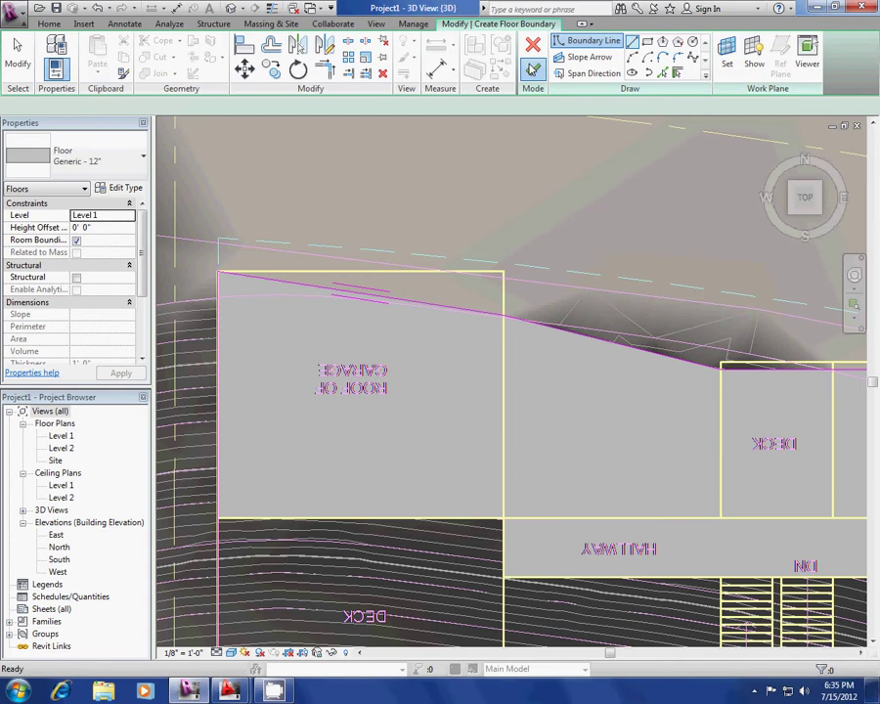
{"action": "left_click", "coordinate": [533, 68]}
Examine the new floor's extent against the pad, floor plan lines and terrain from above
{"action": "middle_click_drag", "start_coordinate": [423, 324], "coordinate": [411, 222]}
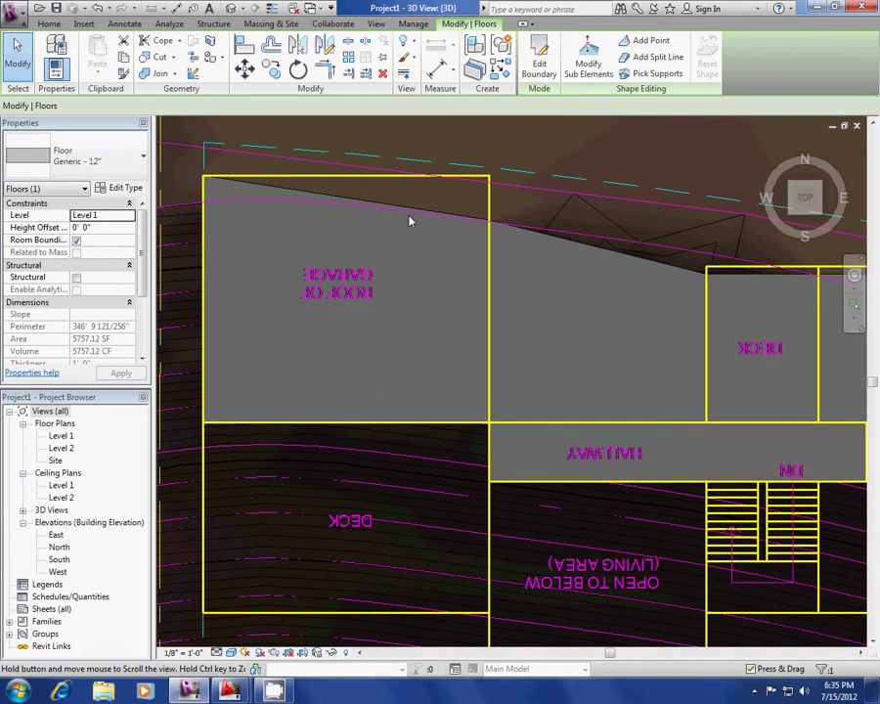
{"action": "scroll", "coordinate": [411, 222], "scroll_direction": "down", "scroll_amount": 3}
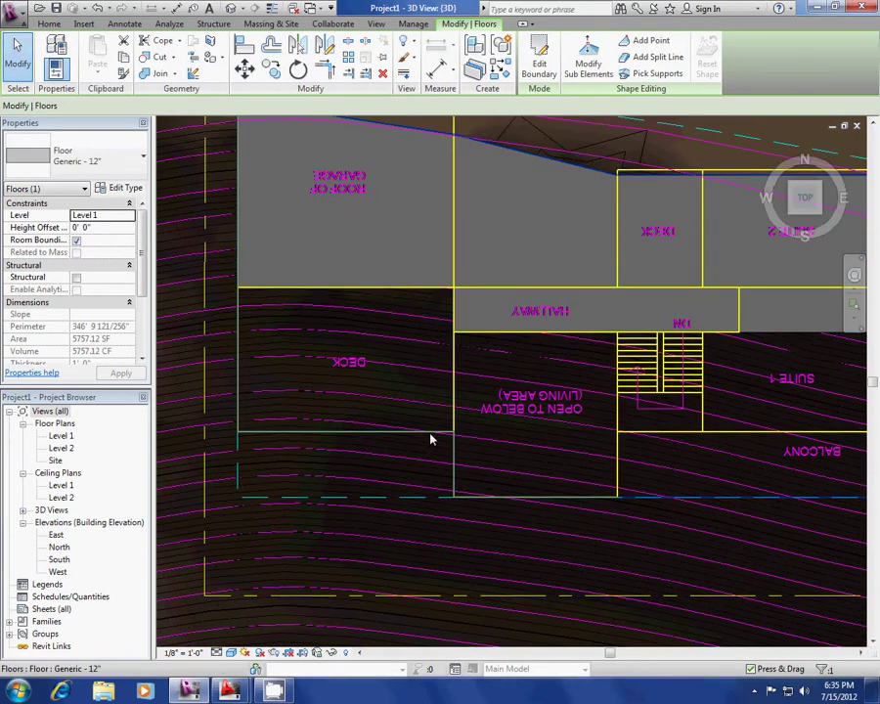
{"action": "middle_click_drag", "start_coordinate": [443, 438], "coordinate": [423, 350]}
{"action": "scroll", "coordinate": [422, 351], "scroll_direction": "down", "scroll_amount": 2}
{"action": "scroll", "coordinate": [462, 377], "scroll_direction": "up", "scroll_amount": 1}
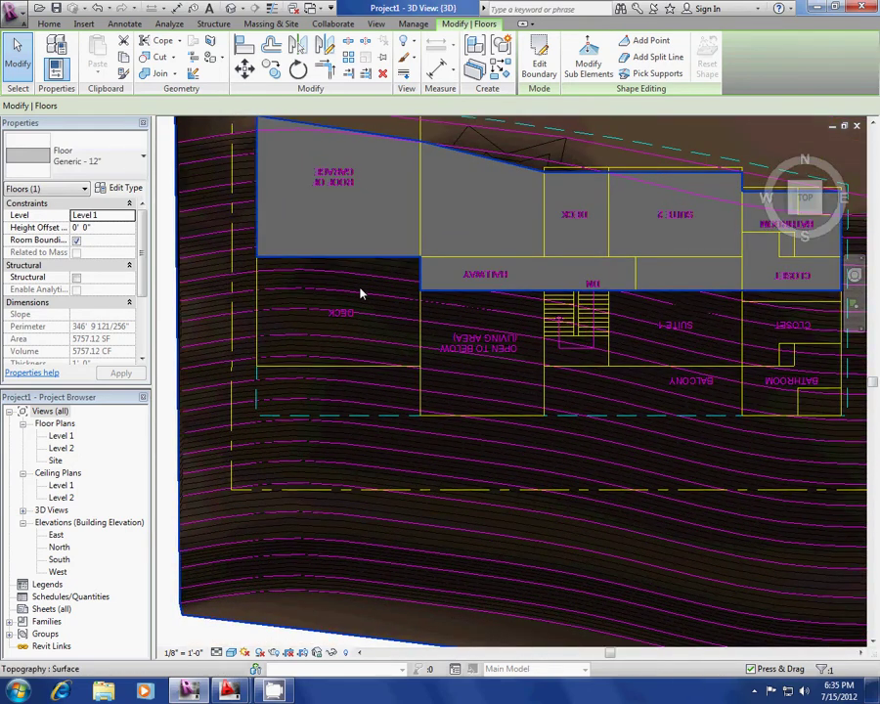
{"action": "middle_click_drag", "start_coordinate": [411, 270], "coordinate": [372, 267]}
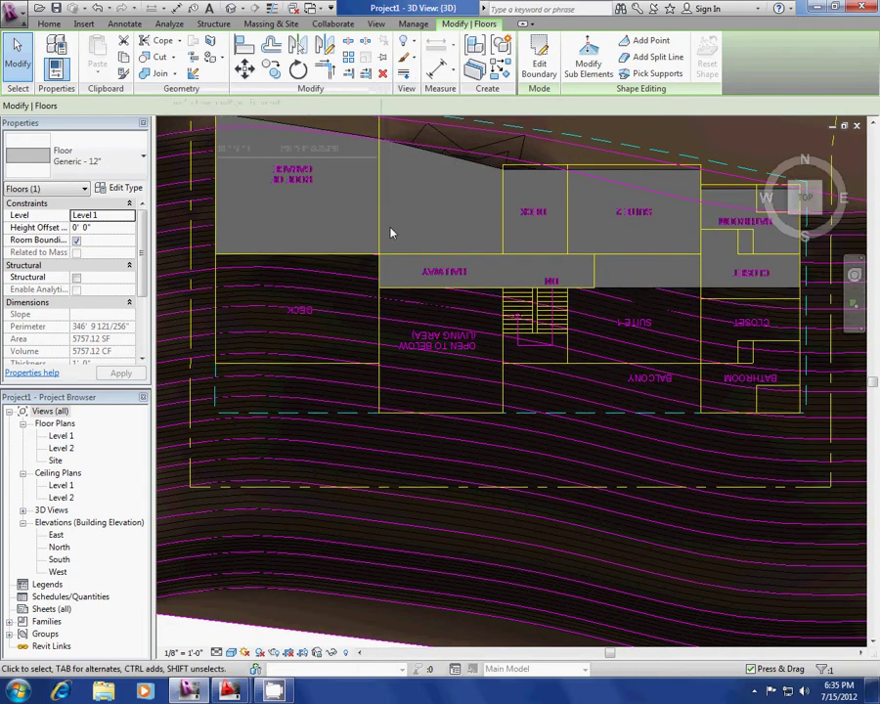
{"action": "middle_click_drag", "start_coordinate": [391, 232], "coordinate": [313, 269], "text": "shift"}
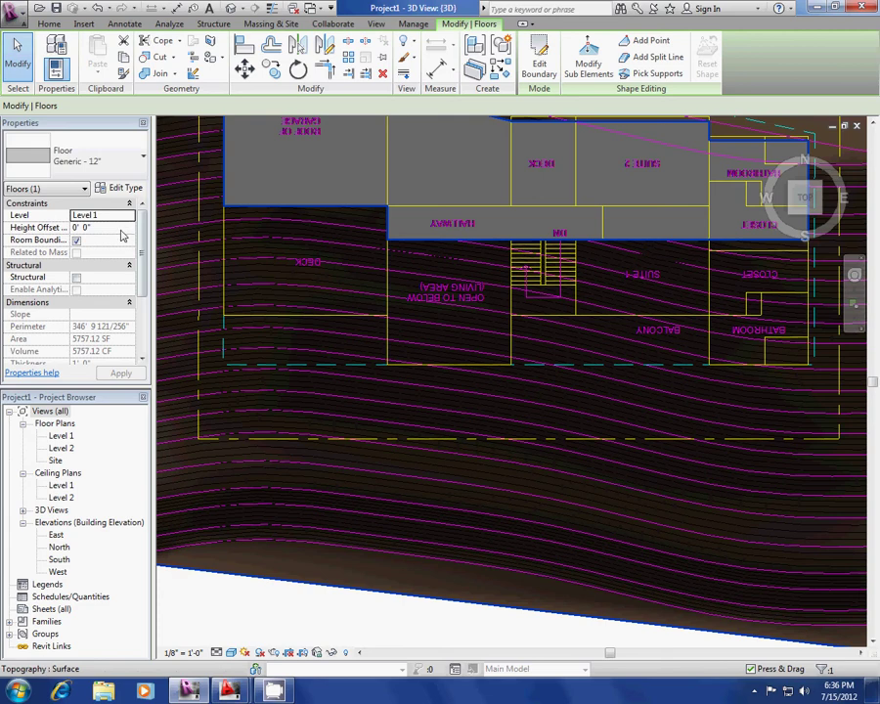
{"action": "scroll", "coordinate": [372, 459], "scroll_direction": "down", "scroll_amount": 3}
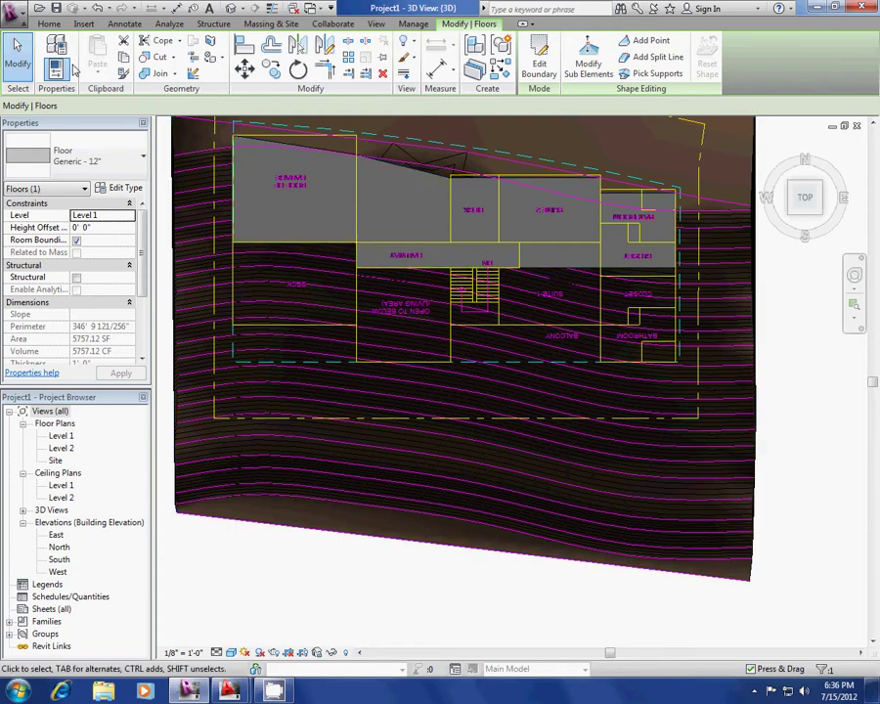
{"action": "left_click", "coordinate": [46, 26]}
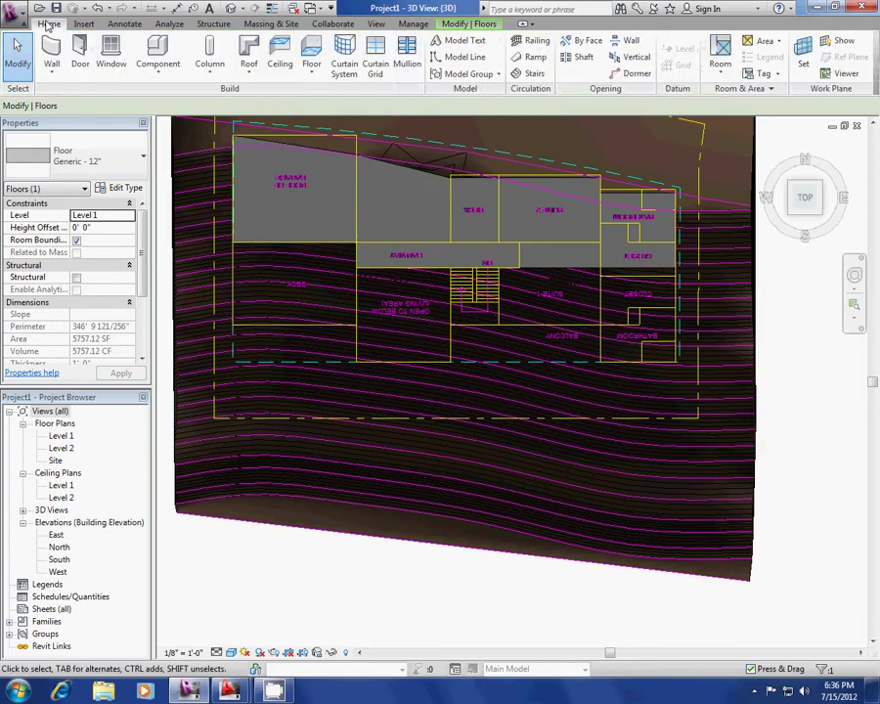
{"action": "left_click", "coordinate": [124, 24]}
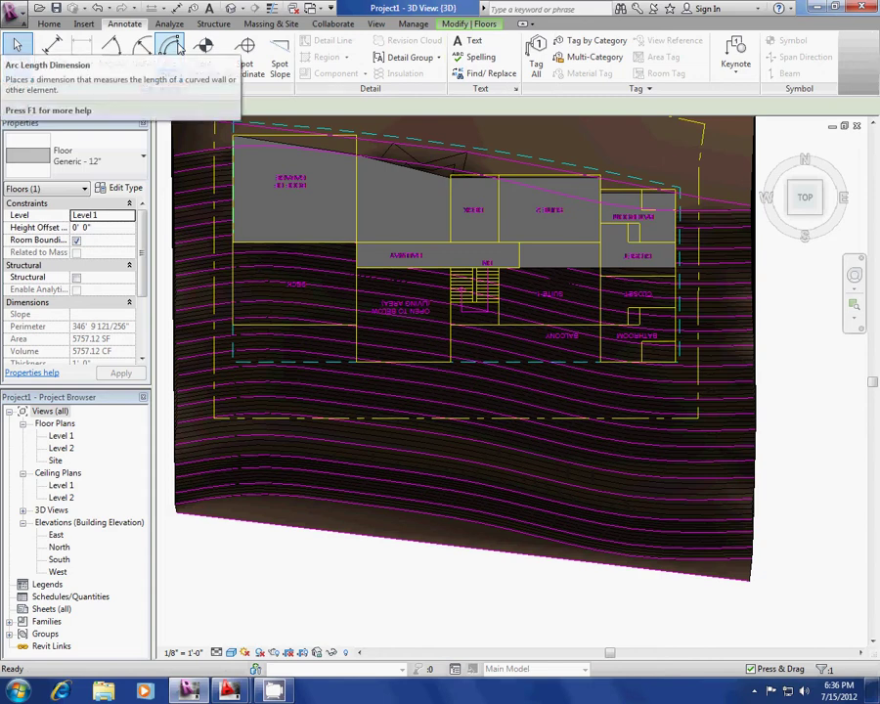
{"action": "left_click", "coordinate": [377, 25]}
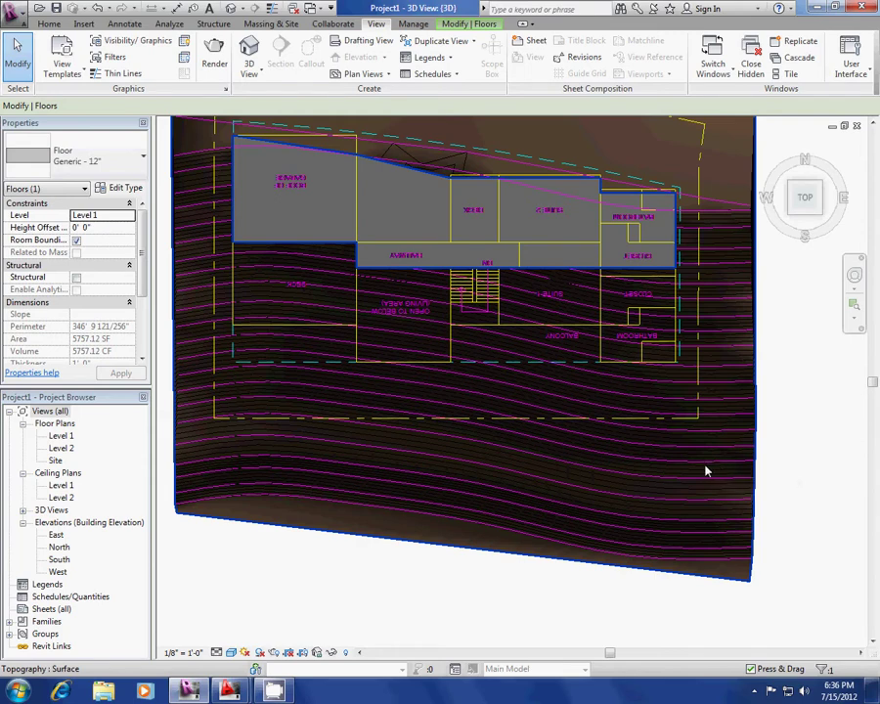
Open the Level 1 floor plan view to show the whole site with the new floor
{"action": "left_click", "coordinate": [64, 439]}
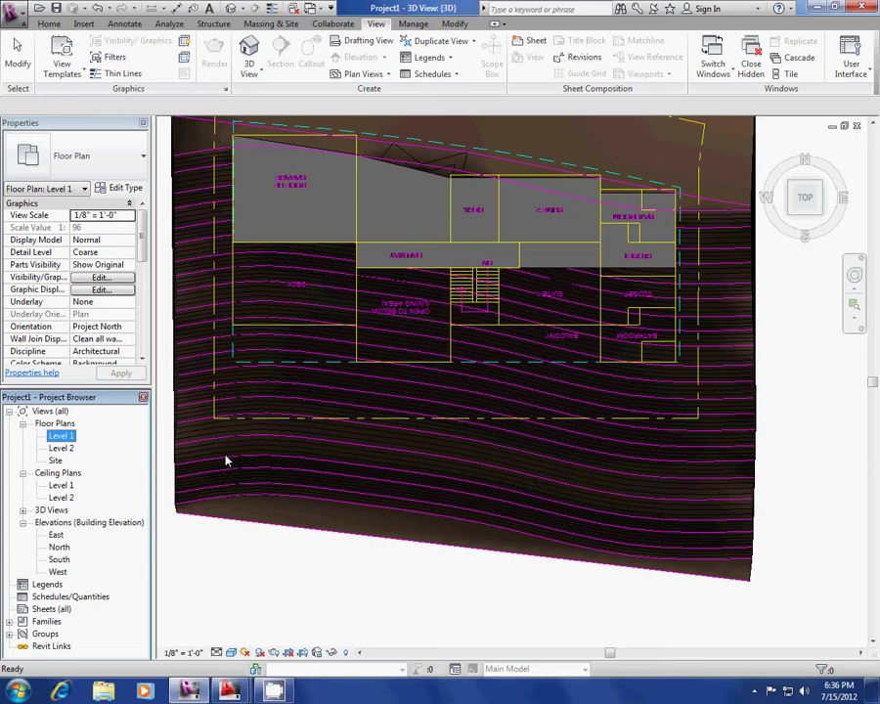
{"action": "left_click", "coordinate": [59, 437]}
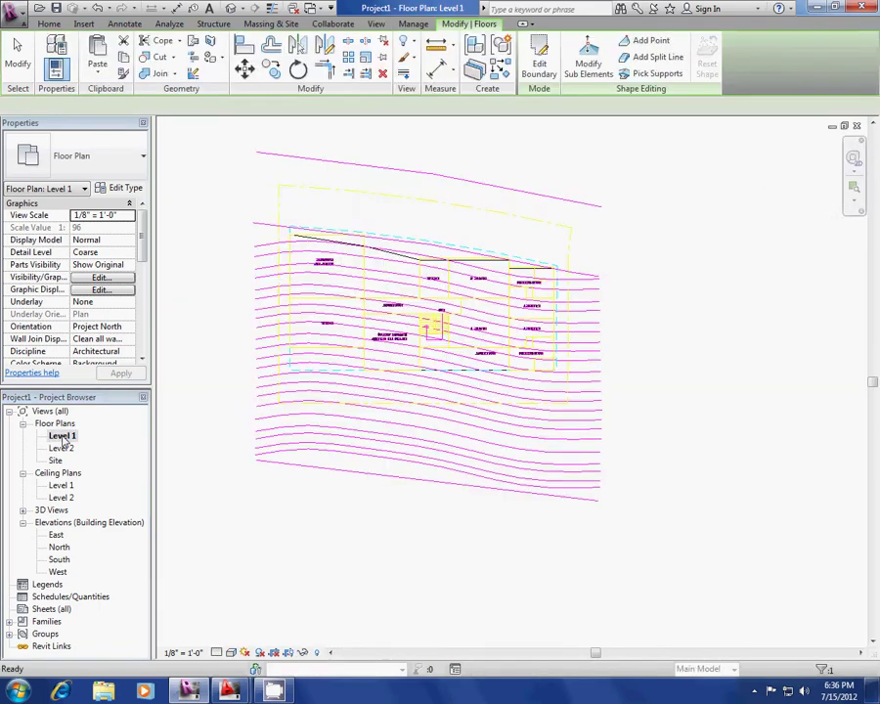
{"action": "scroll", "coordinate": [277, 426], "scroll_direction": "up", "scroll_amount": 1}
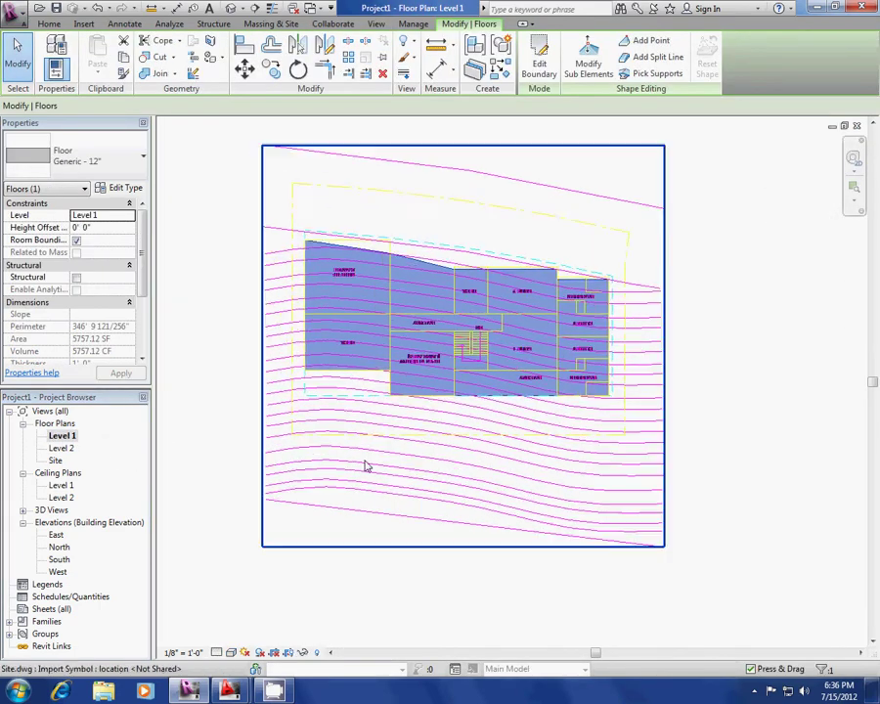
Draw a building section line vertically through the middle of the site, from below the contours to above them, and open its section view
{"action": "left_click", "coordinate": [375, 25]}
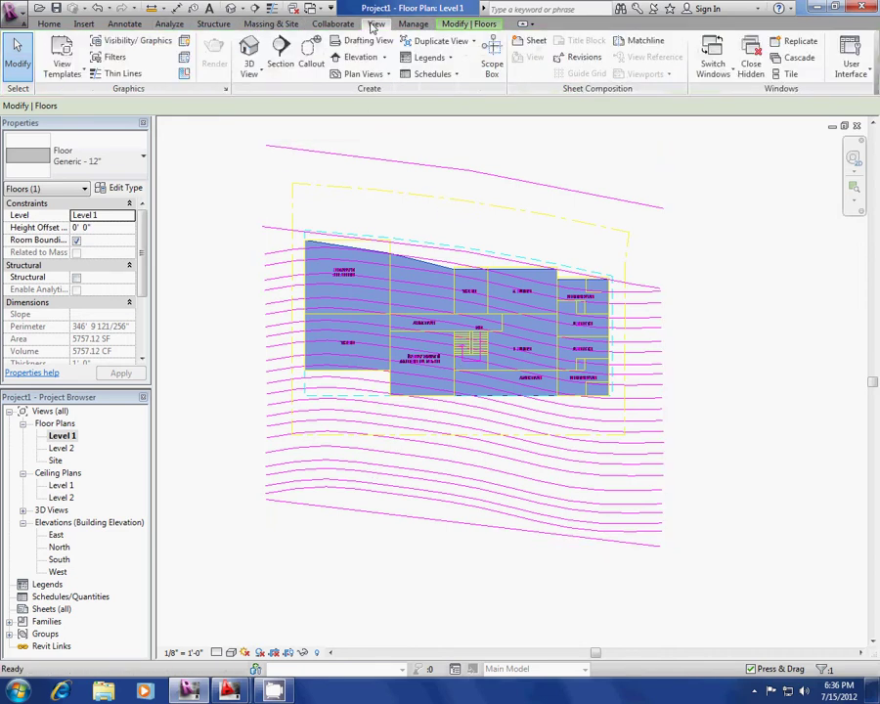
{"action": "left_click", "coordinate": [282, 54]}
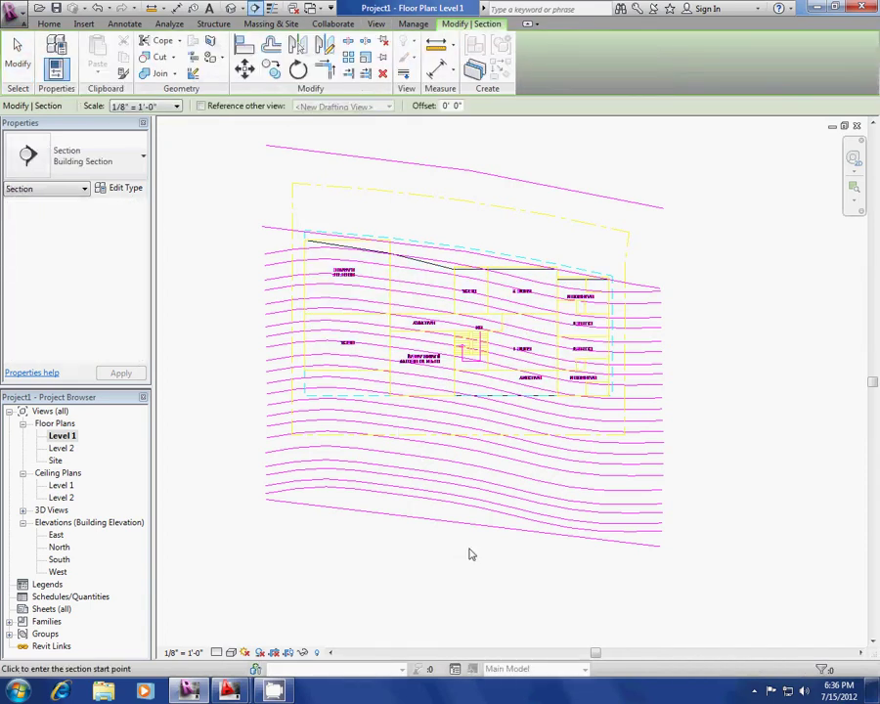
{"action": "left_click", "coordinate": [456, 556]}
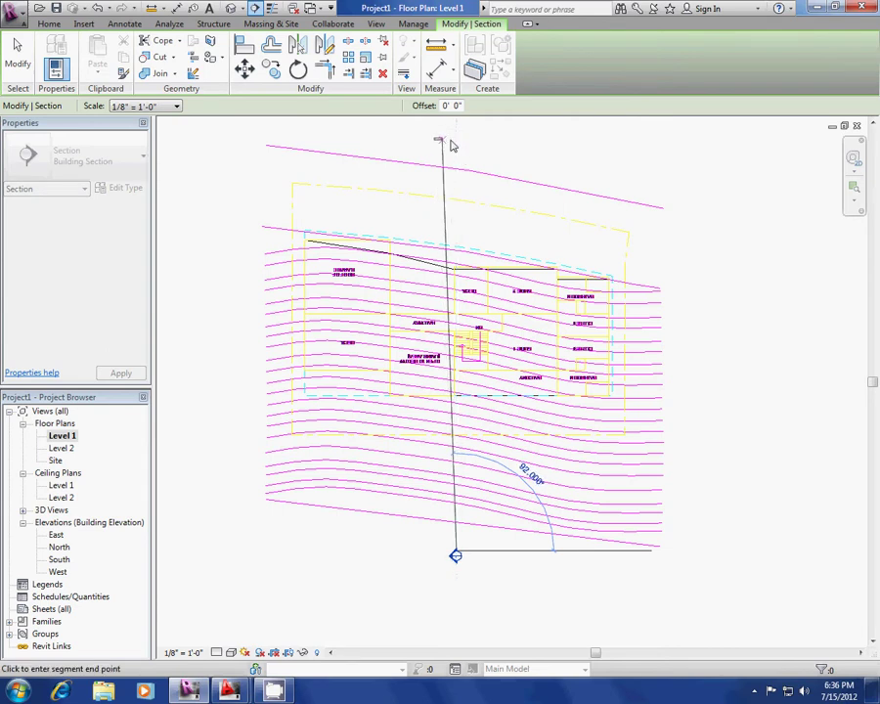
{"action": "left_click", "coordinate": [456, 140]}
{"action": "key", "text": "Escape"}
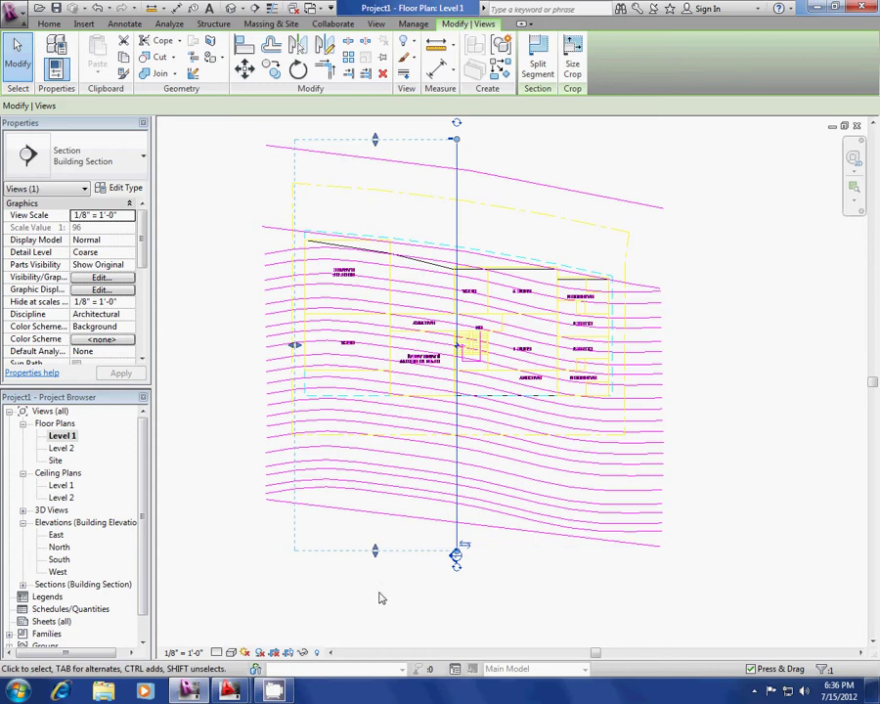
{"action": "left_click", "coordinate": [382, 599]}
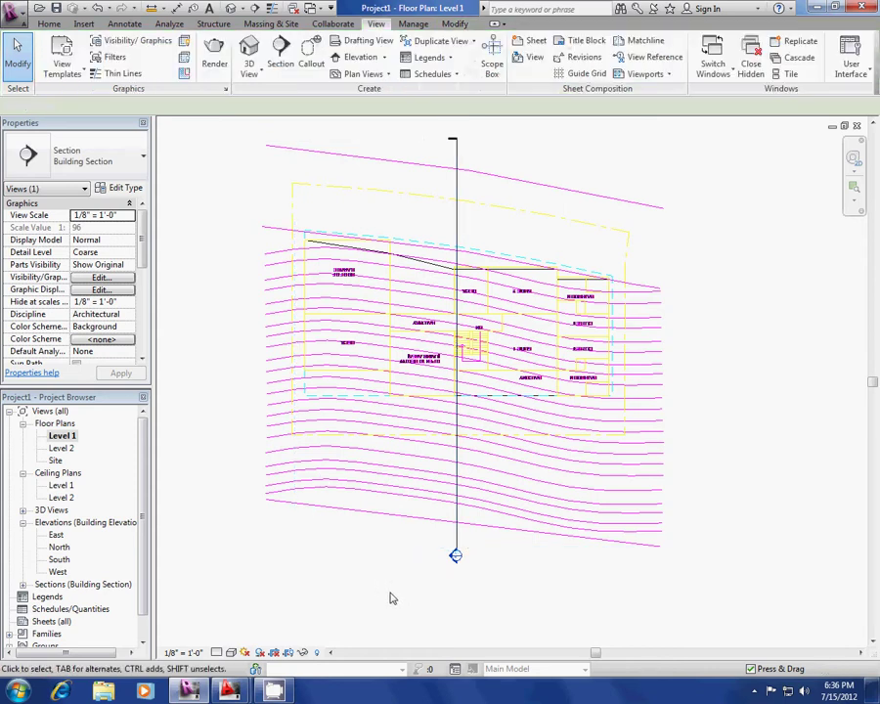
{"action": "double_click", "coordinate": [456, 557]}
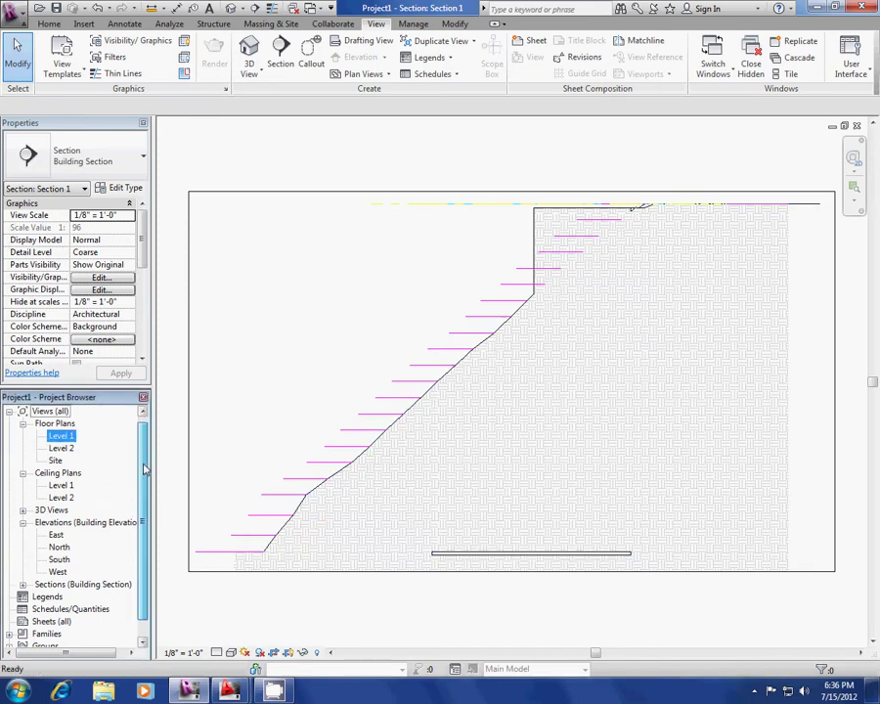
{"action": "left_click_drag", "start_coordinate": [143, 468], "coordinate": [143, 477]}
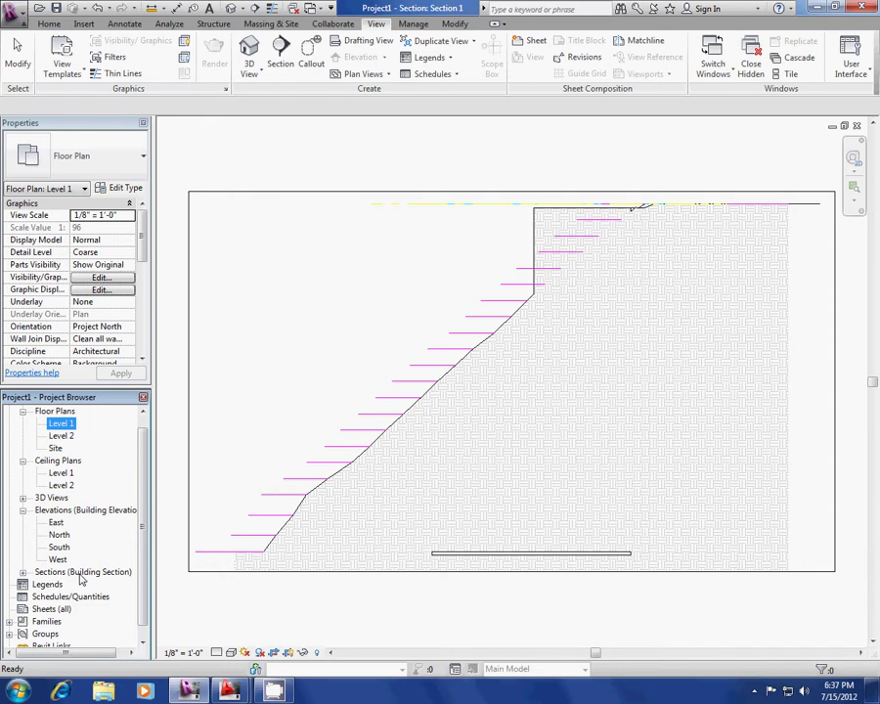
{"action": "scroll", "coordinate": [353, 266], "scroll_direction": "down", "scroll_amount": 2}
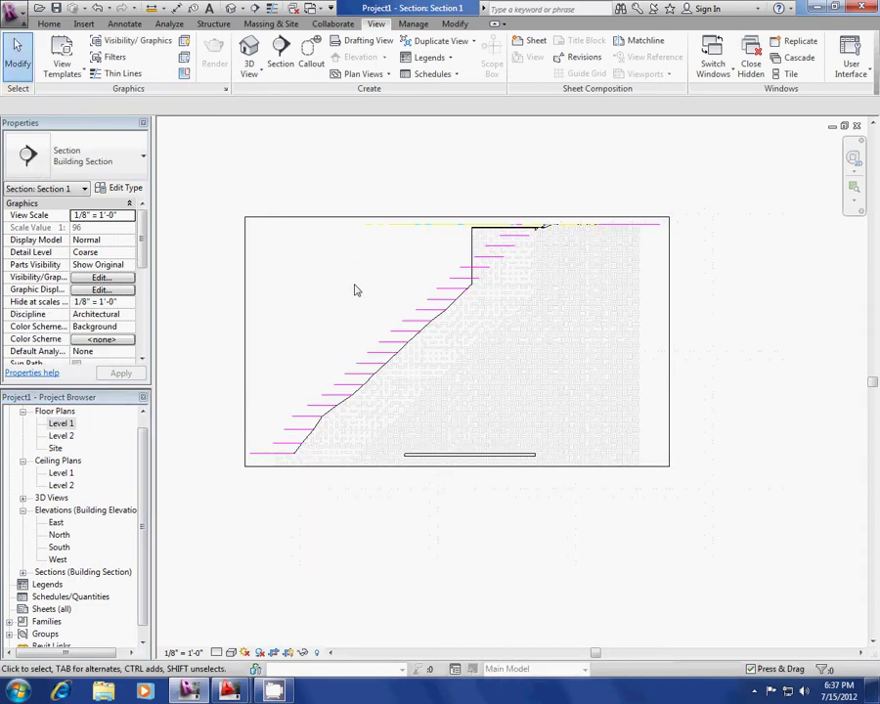
Extend the section's crop region below, above and beyond the downhill end of the terrain, and select the floor buried under the slope
{"action": "left_click", "coordinate": [407, 468]}
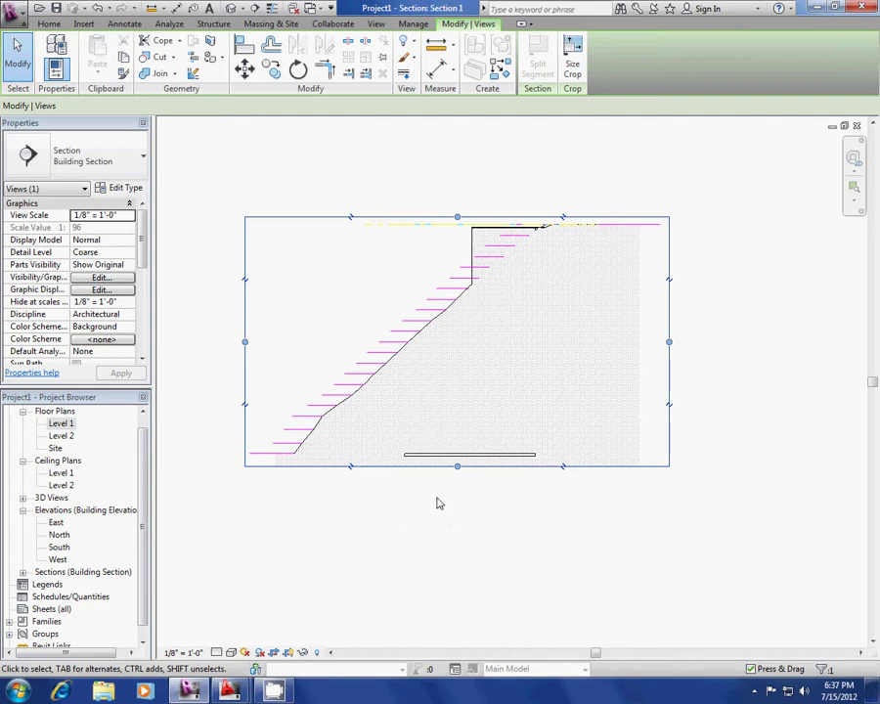
{"action": "left_click_drag", "start_coordinate": [458, 468], "coordinate": [459, 525]}
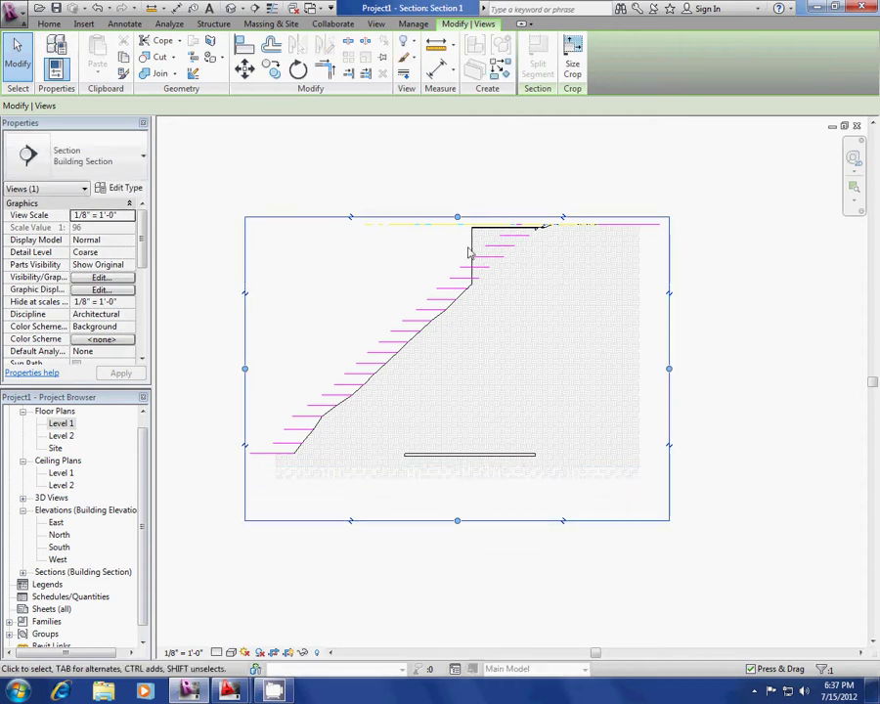
{"action": "left_click_drag", "start_coordinate": [457, 217], "coordinate": [460, 157]}
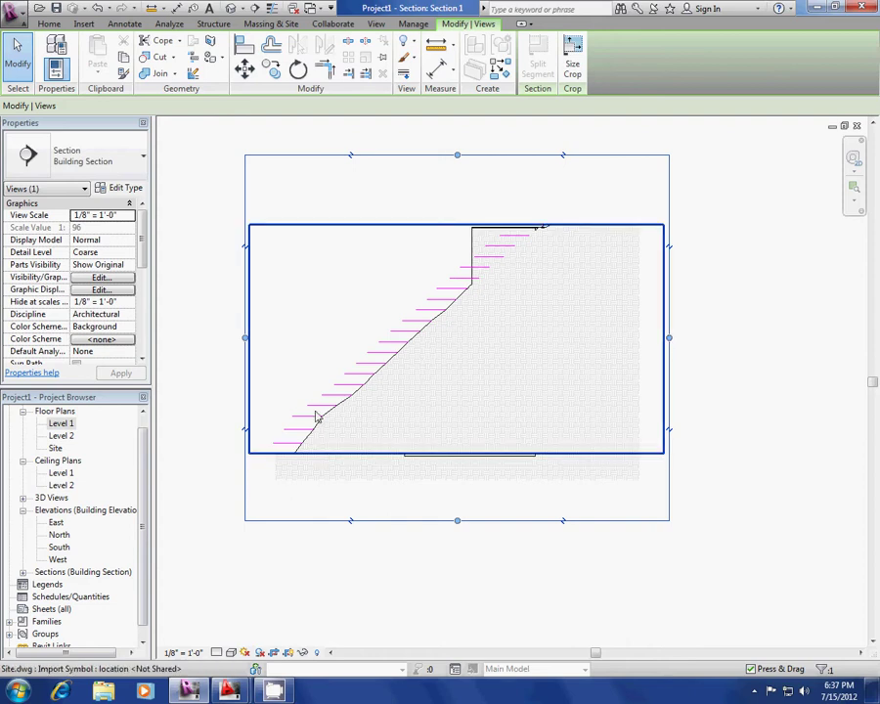
{"action": "left_click_drag", "start_coordinate": [245, 340], "coordinate": [215, 339]}
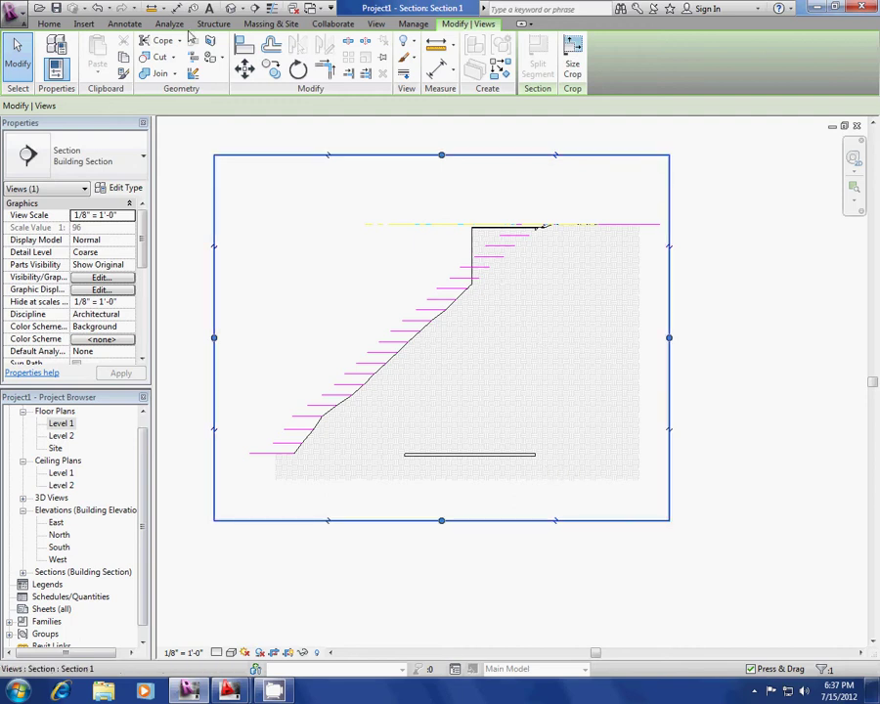
{"action": "left_click", "coordinate": [376, 25]}
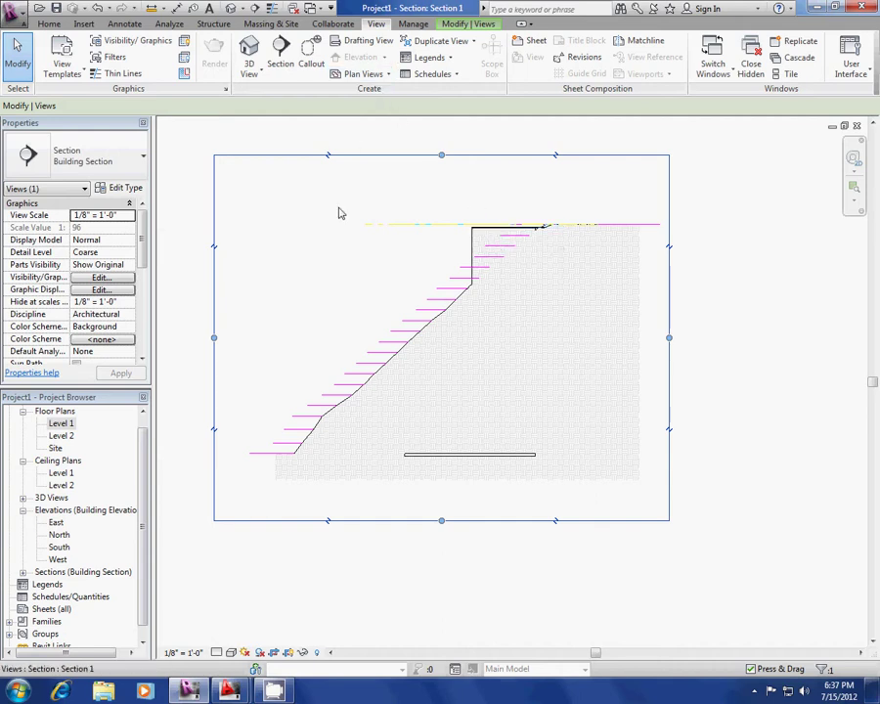
{"action": "left_click", "coordinate": [341, 262]}
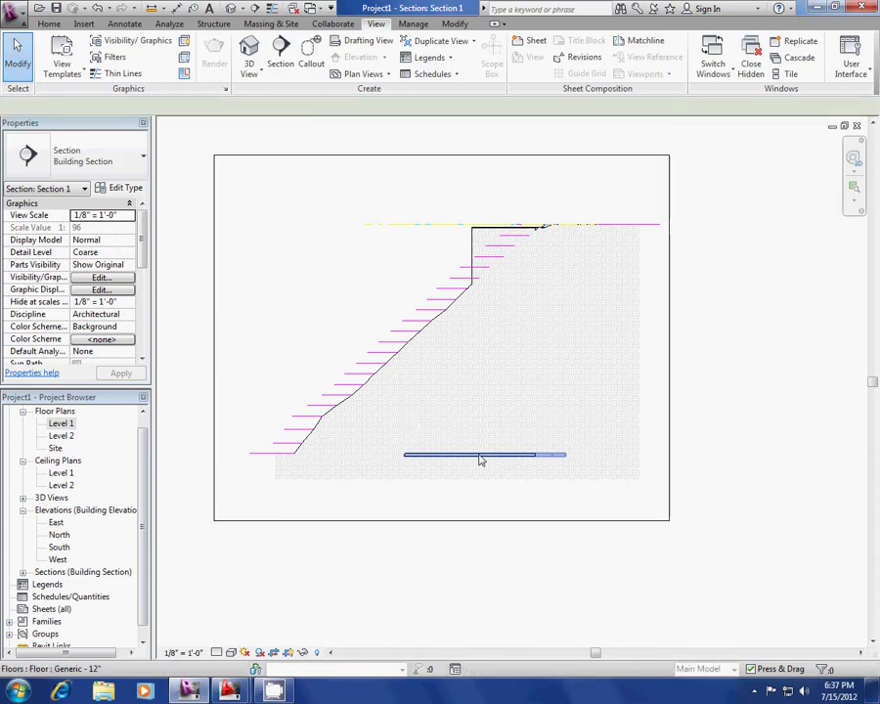
{"action": "left_click", "coordinate": [479, 458]}
{"action": "left_click", "coordinate": [48, 24]}
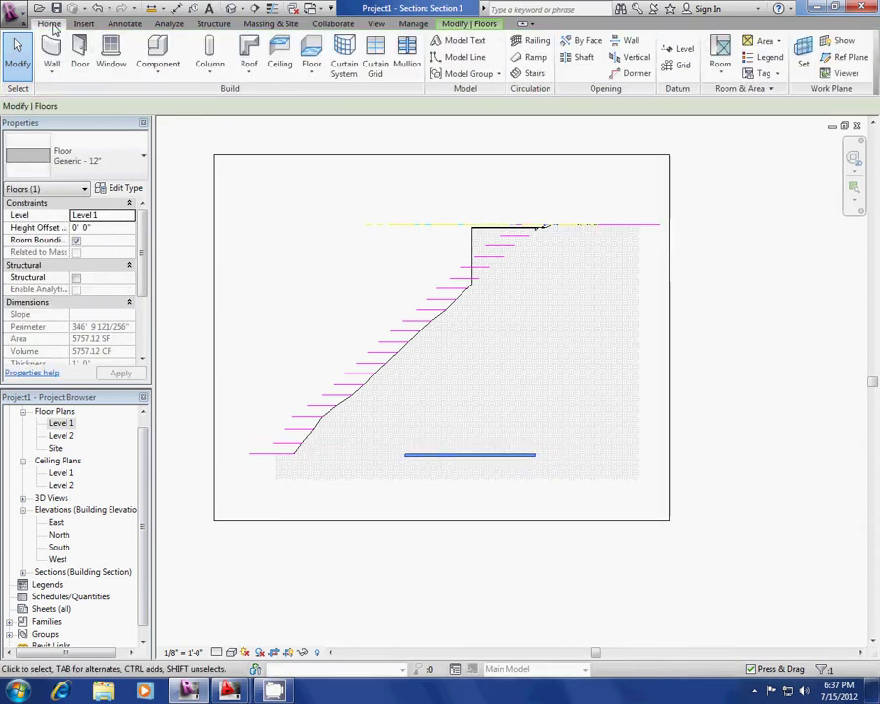
{"action": "left_click", "coordinate": [84, 24]}
{"action": "left_click", "coordinate": [127, 24]}
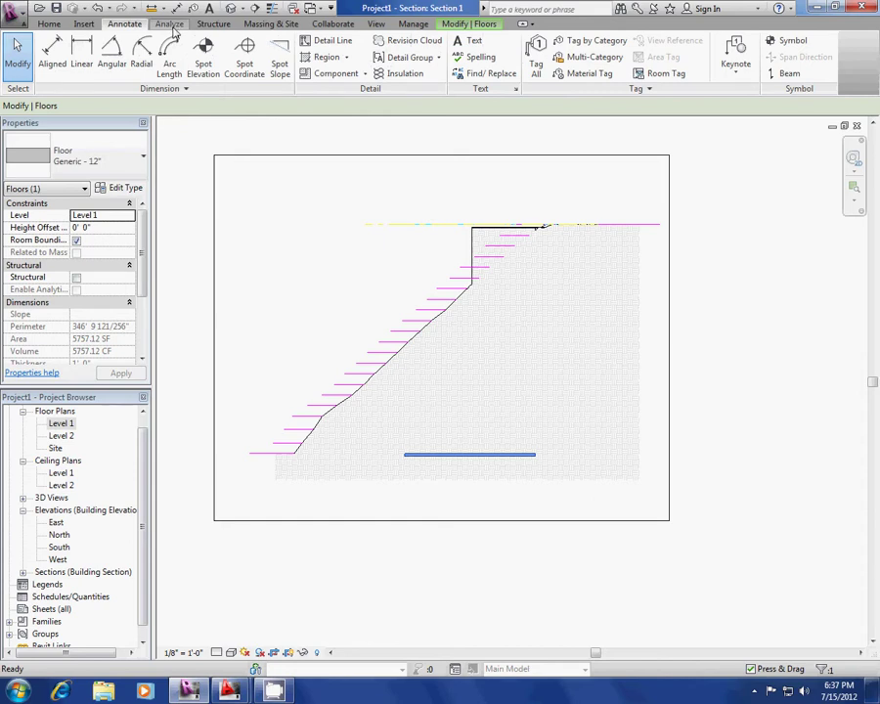
{"action": "left_click", "coordinate": [171, 26]}
{"action": "left_click", "coordinate": [212, 24]}
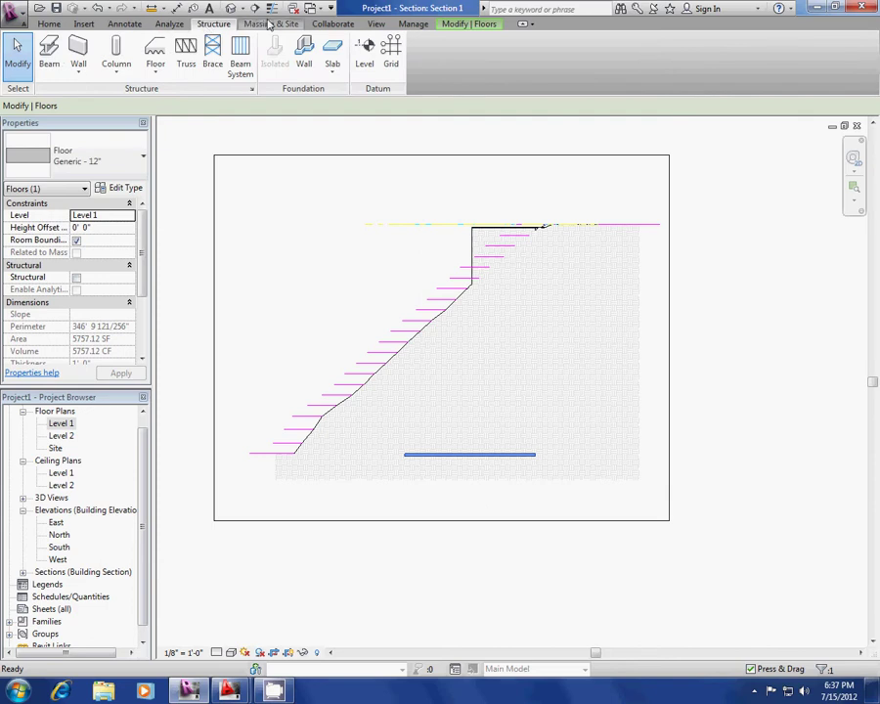
{"action": "left_click", "coordinate": [270, 23]}
{"action": "left_click", "coordinate": [334, 23]}
{"action": "left_click", "coordinate": [381, 24]}
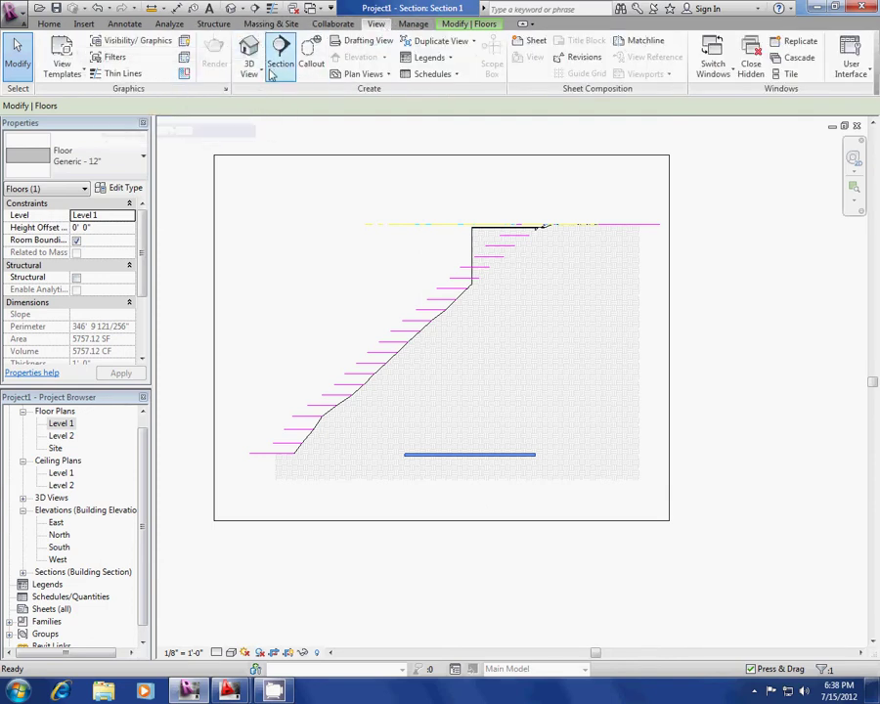
Set the selected floor's height offset from Level 1 to 55'
{"action": "scroll", "coordinate": [441, 407], "scroll_direction": "down", "scroll_amount": 3}
{"action": "scroll", "coordinate": [424, 406], "scroll_direction": "up", "scroll_amount": 1}
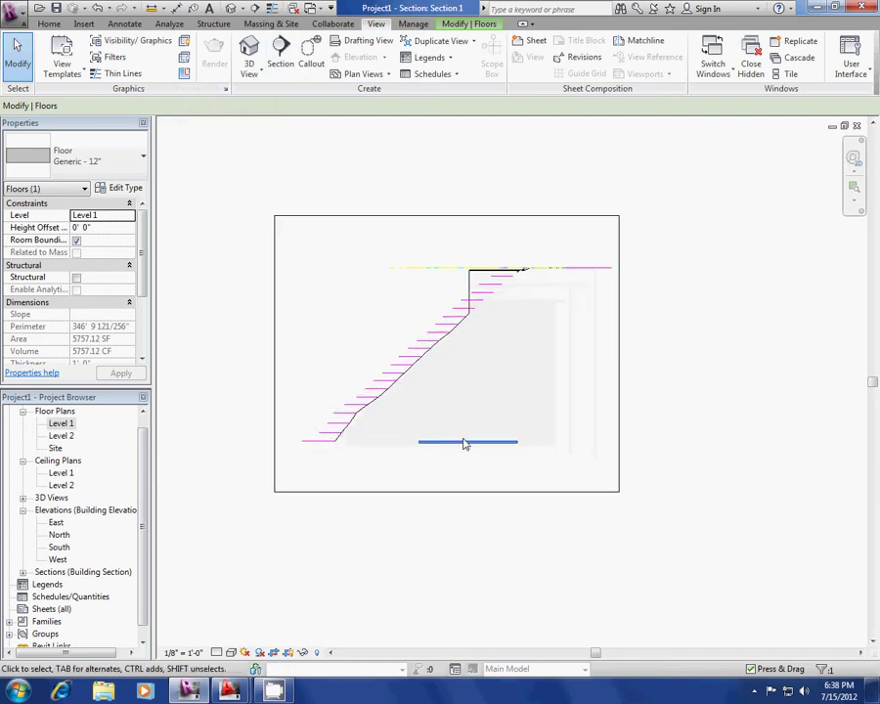
{"action": "left_click", "coordinate": [108, 228]}
{"action": "type", "text": "55"}
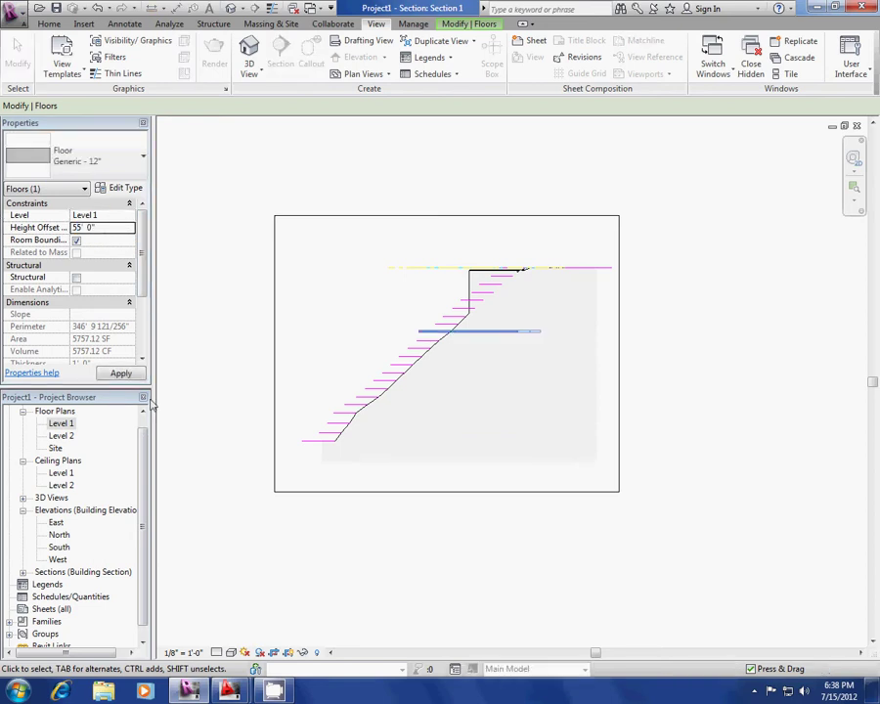
Raise the floor in the section to the flat site drawing lines just above the building pad, at a height offset of 86' 3 5/256"
{"action": "scroll", "coordinate": [415, 366], "scroll_direction": "up", "scroll_amount": 3}
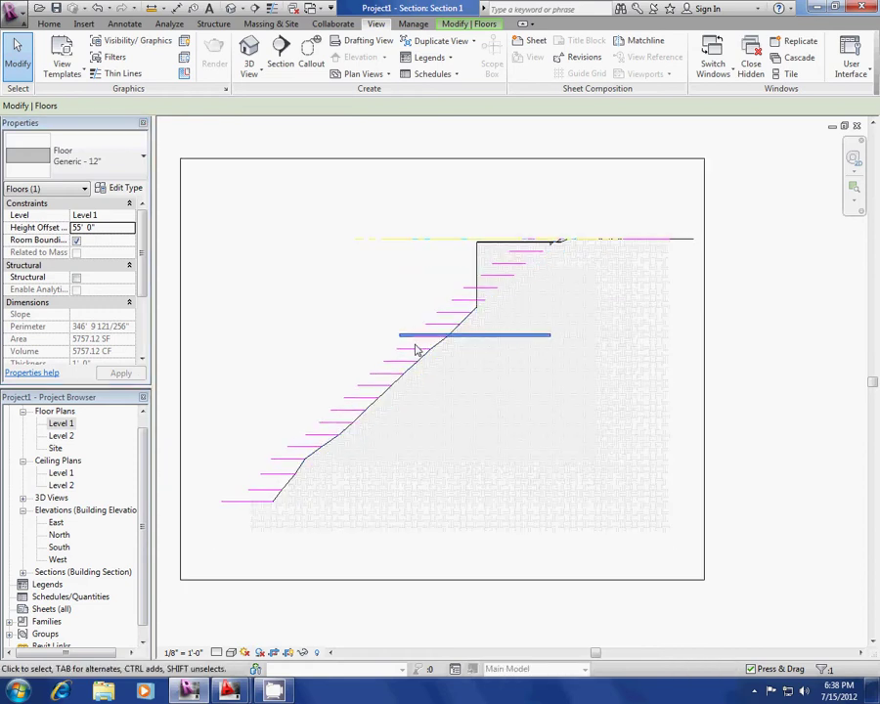
{"action": "left_click_drag", "start_coordinate": [418, 338], "coordinate": [426, 238]}
{"action": "scroll", "coordinate": [427, 238], "scroll_direction": "up", "scroll_amount": 5}
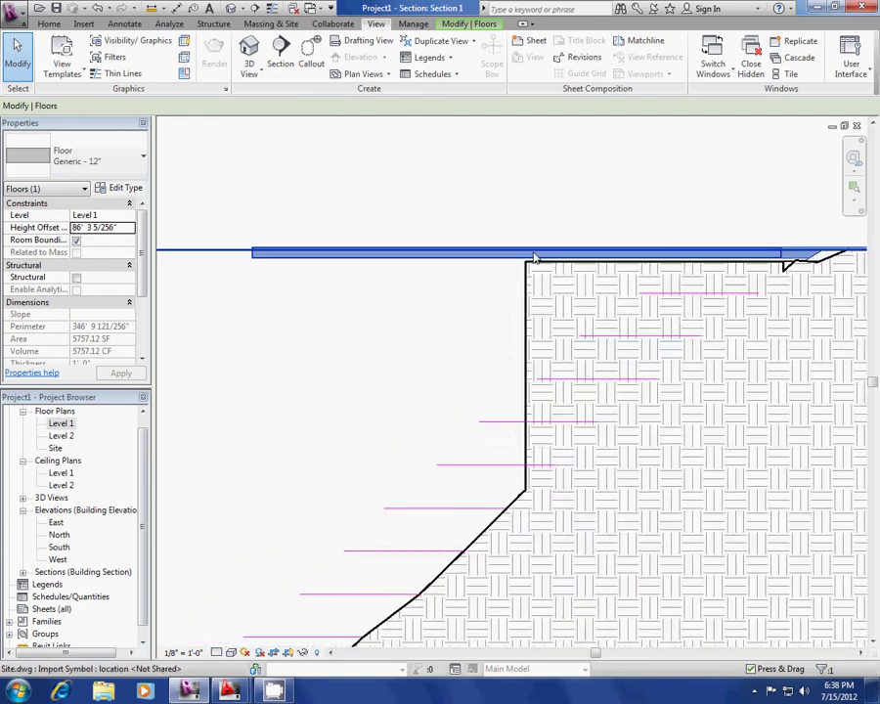
{"action": "middle_click_drag", "start_coordinate": [534, 256], "coordinate": [481, 255]}
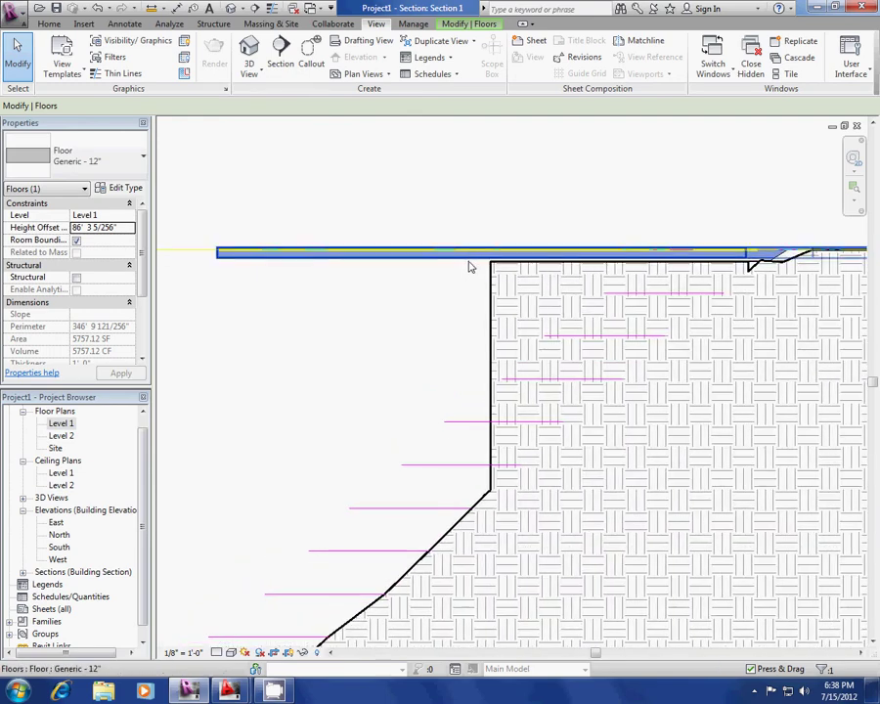
{"action": "scroll", "coordinate": [462, 272], "scroll_direction": "down", "scroll_amount": 2}
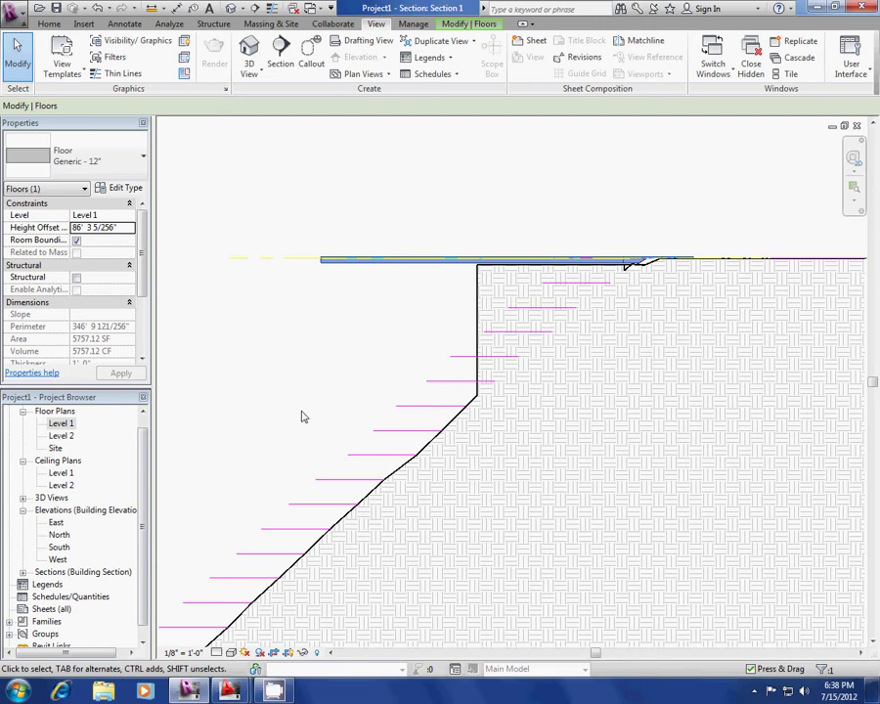
{"action": "middle_click_drag", "start_coordinate": [303, 420], "coordinate": [323, 388]}
{"action": "scroll", "coordinate": [294, 424], "scroll_direction": "down", "scroll_amount": 1}
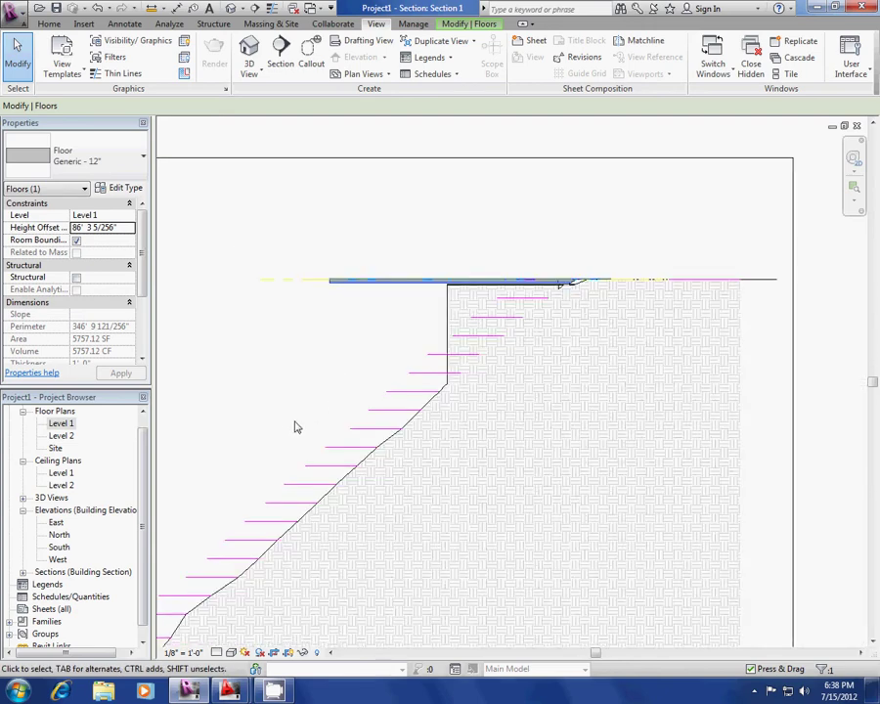
{"action": "middle_click_drag", "start_coordinate": [295, 424], "coordinate": [386, 351]}
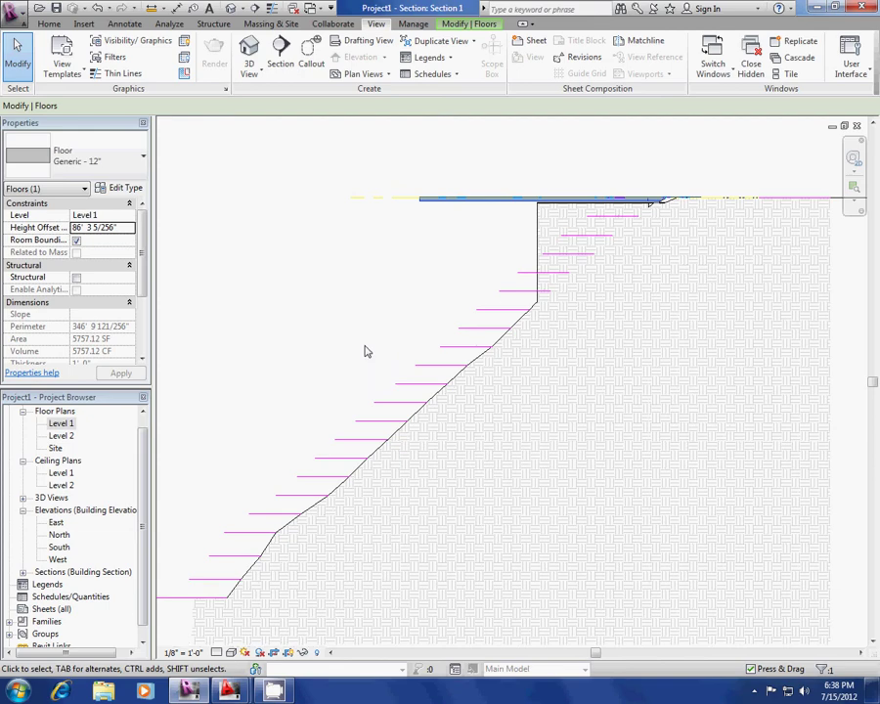
Review the section's visibility overrides for model and annotation categories, including whether Levels are shown
{"action": "key", "text": "v"}
{"action": "key", "text": "g"}
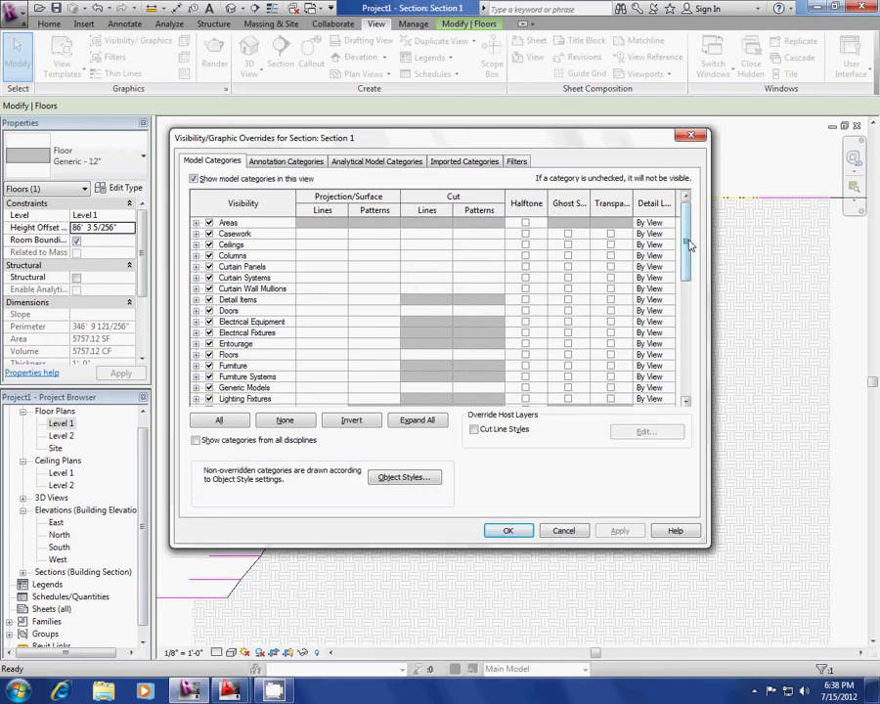
{"action": "mouse_move", "coordinate": [688, 243]}
{"action": "left_mouse_down"}
{"action": "mouse_move", "coordinate": [696, 364]}
{"action": "mouse_move", "coordinate": [690, 237]}
{"action": "left_mouse_up"}
{"action": "left_click", "coordinate": [315, 162]}
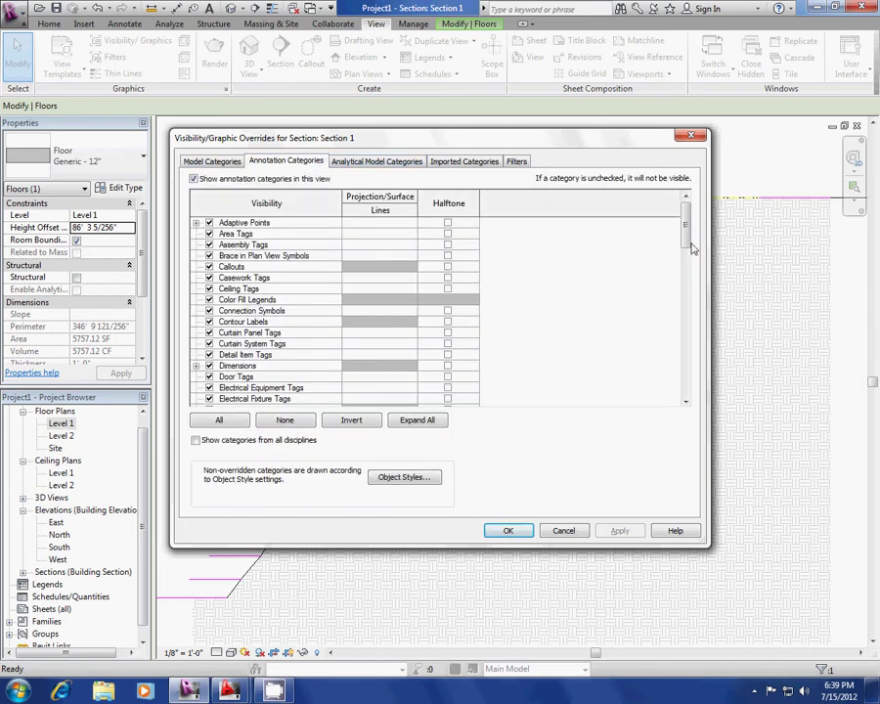
{"action": "left_click_drag", "start_coordinate": [689, 237], "coordinate": [691, 303]}
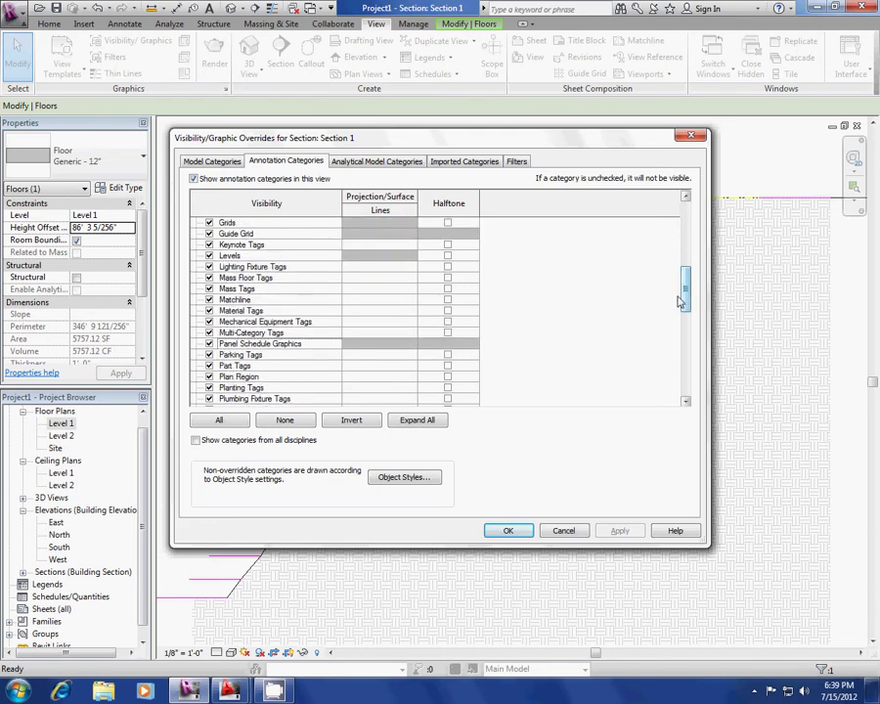
{"action": "left_click", "coordinate": [509, 531]}
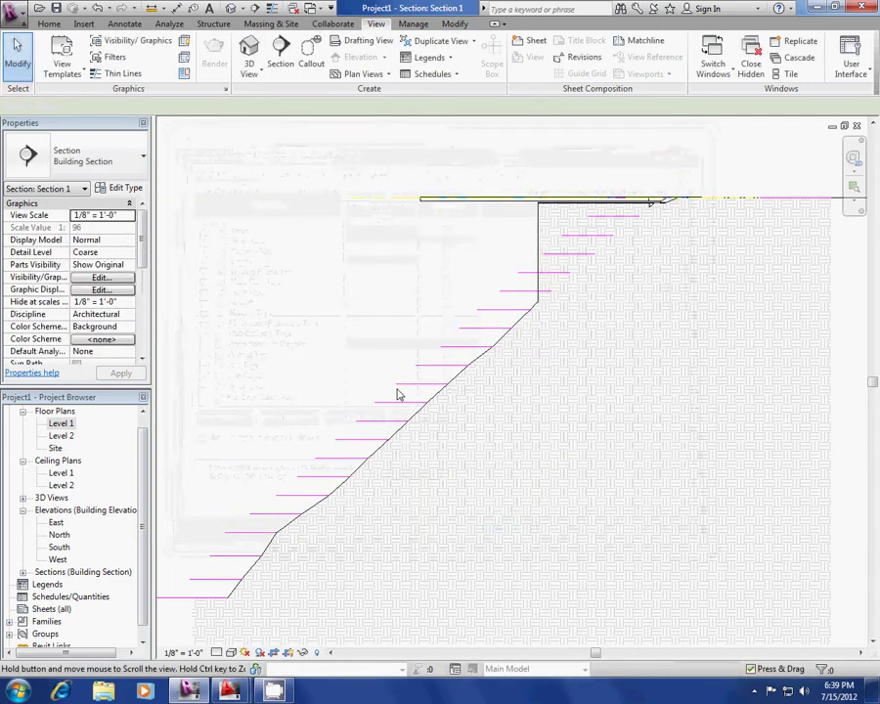
Extend the section's crop region much further below and above the terrain
{"action": "scroll", "coordinate": [398, 392], "scroll_direction": "down", "scroll_amount": 2}
{"action": "scroll", "coordinate": [340, 485], "scroll_direction": "down", "scroll_amount": 3}
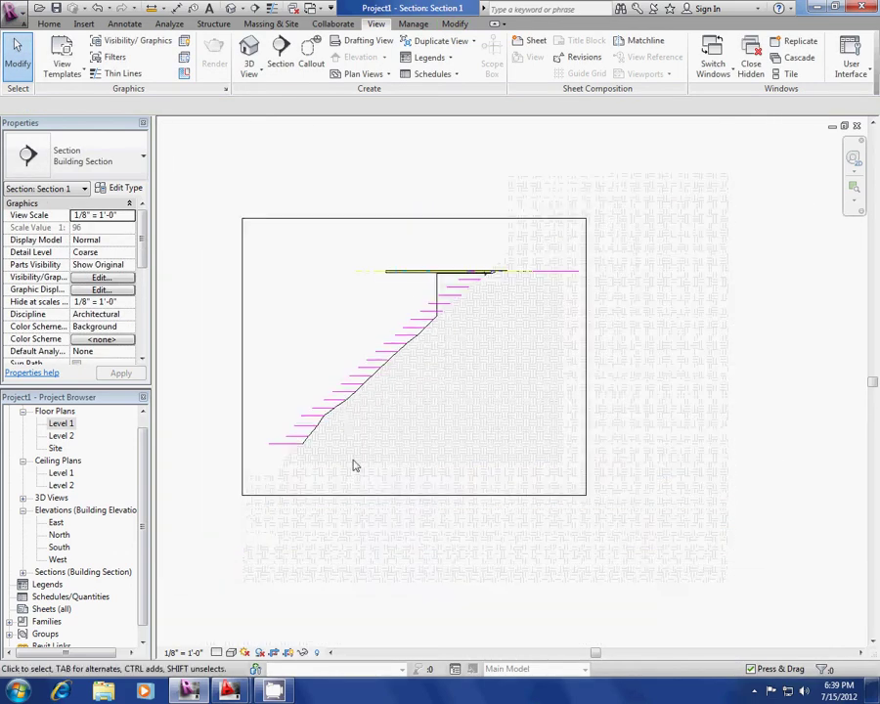
{"action": "left_click", "coordinate": [411, 496]}
{"action": "left_click_drag", "start_coordinate": [414, 495], "coordinate": [417, 624]}
{"action": "left_click_drag", "start_coordinate": [414, 217], "coordinate": [417, 124]}
{"action": "scroll", "coordinate": [385, 303], "scroll_direction": "down", "scroll_amount": 1}
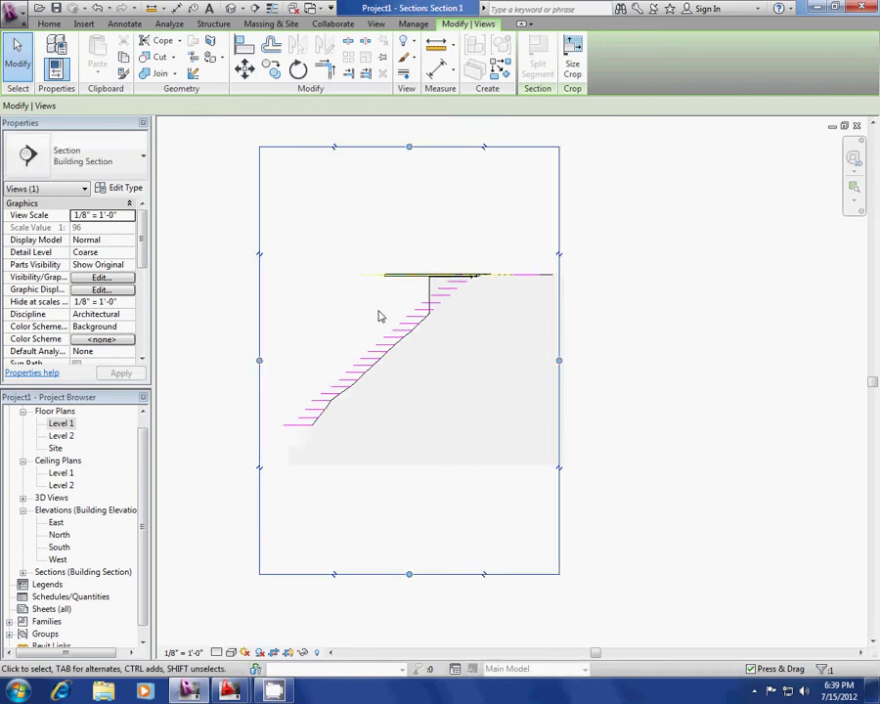
Check the section for hidden elements by revealing them temporarily, and return to the normal display
{"action": "left_click", "coordinate": [303, 652]}
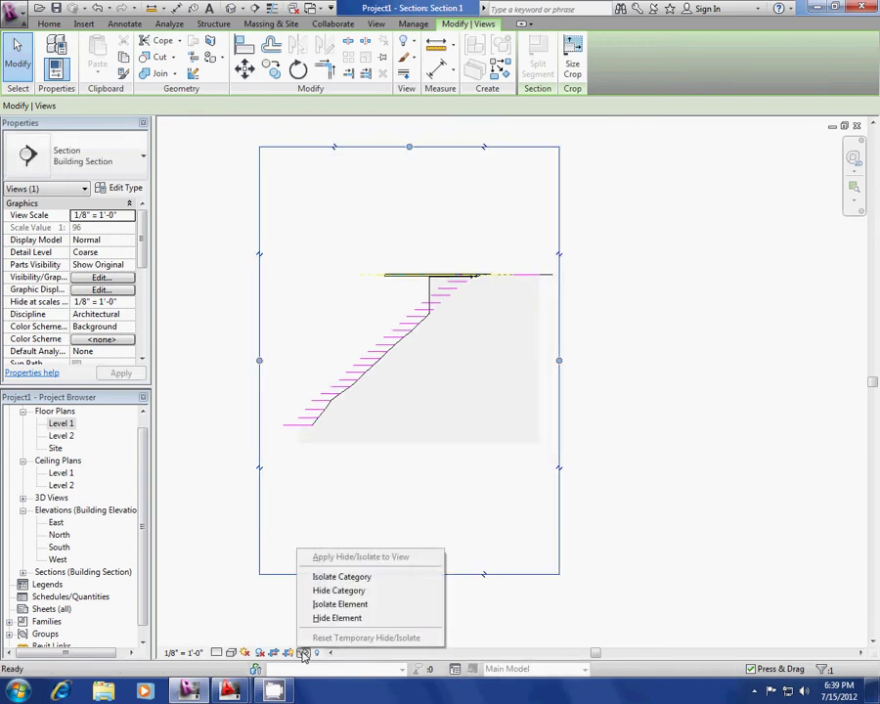
{"action": "left_click", "coordinate": [317, 654]}
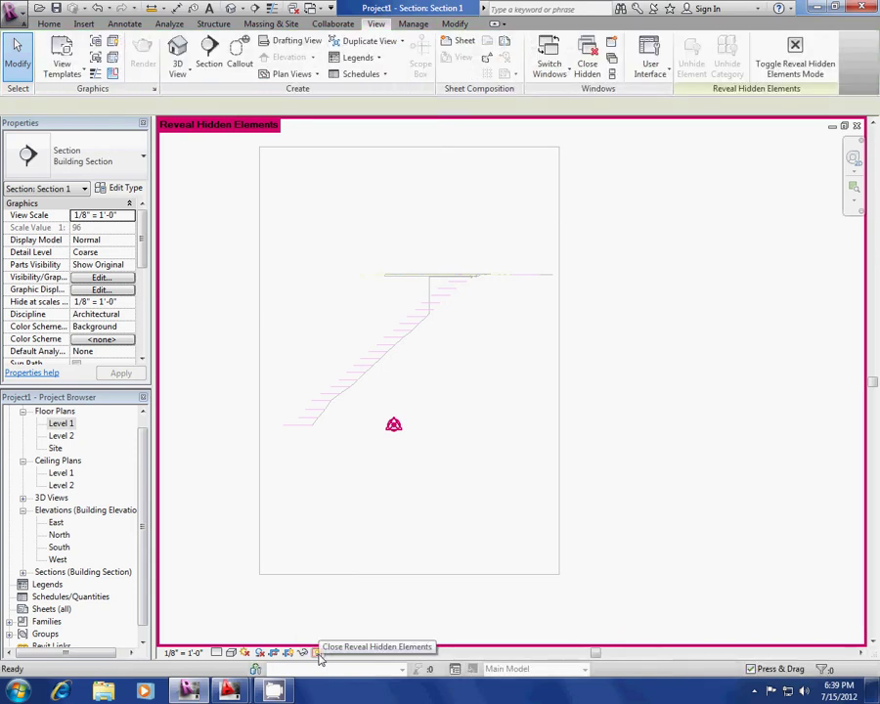
{"action": "left_click", "coordinate": [317, 653]}
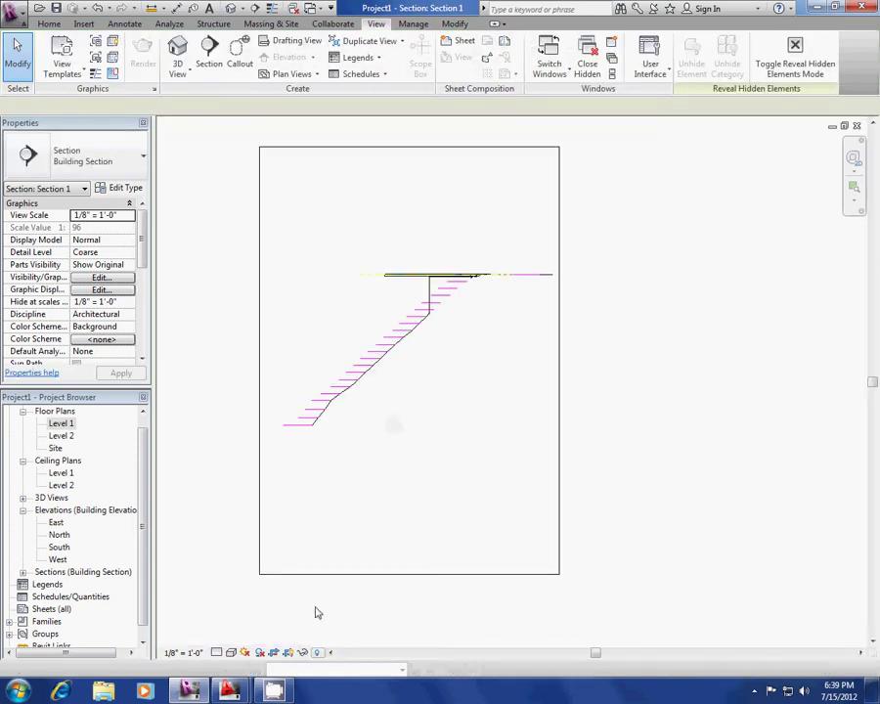
{"action": "scroll", "coordinate": [333, 548], "scroll_direction": "down", "scroll_amount": 2}
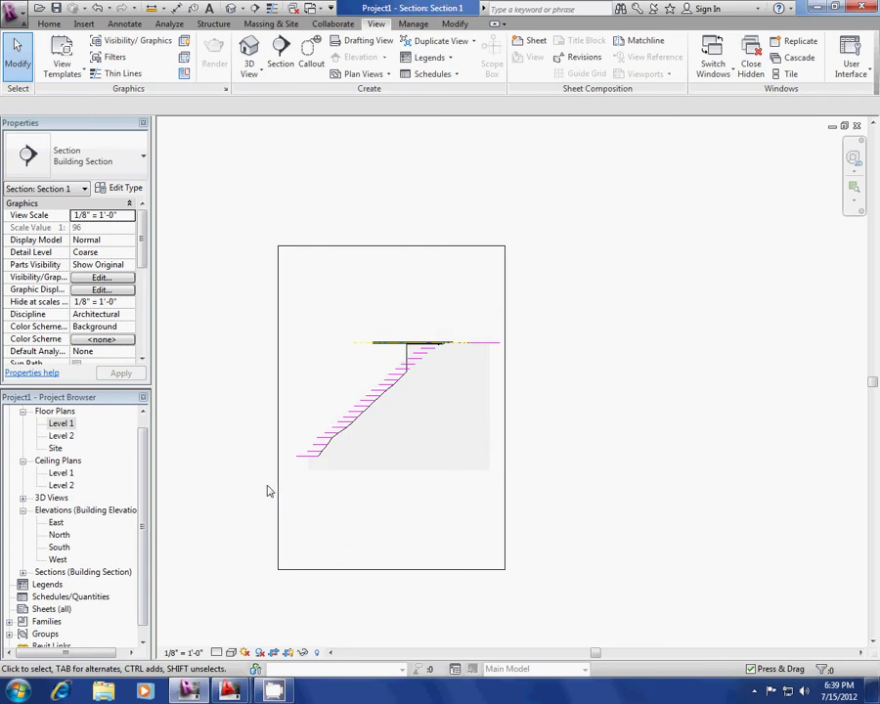
{"action": "double_click", "coordinate": [58, 425]}
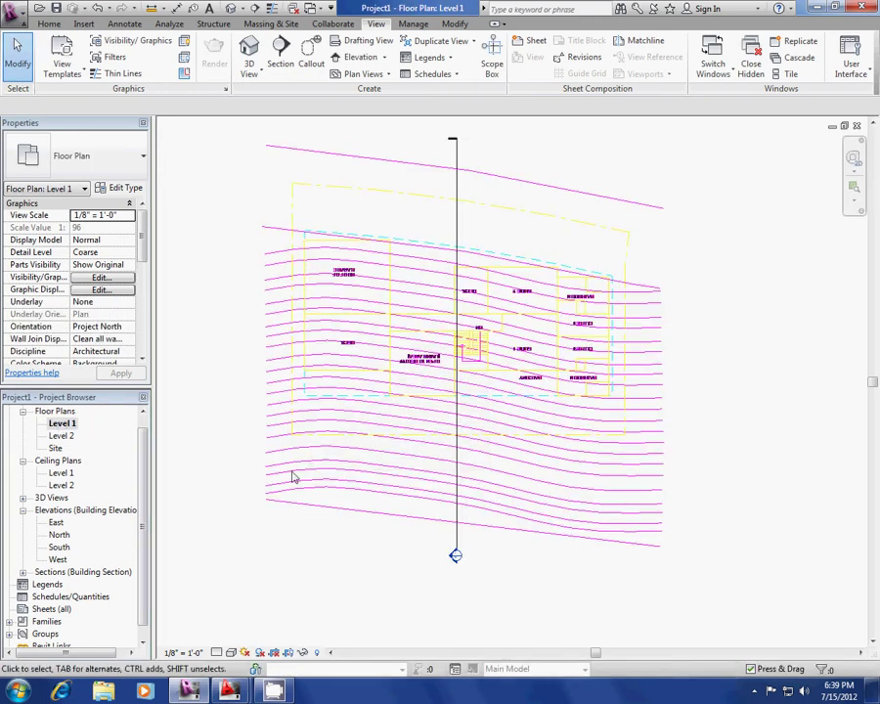
{"action": "scroll", "coordinate": [377, 528], "scroll_direction": "down", "scroll_amount": 2}
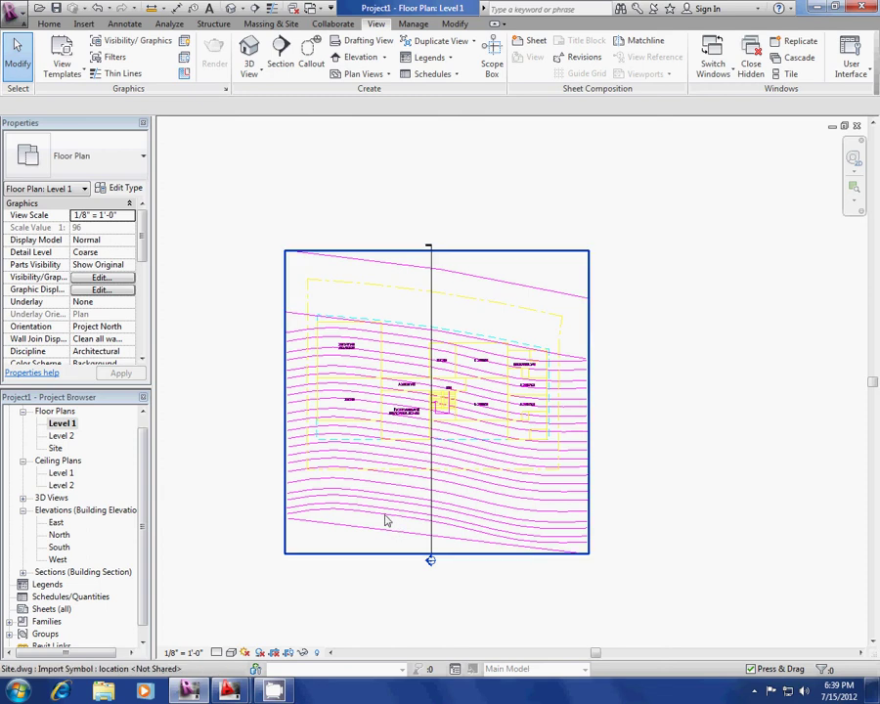
{"action": "left_click", "coordinate": [361, 58]}
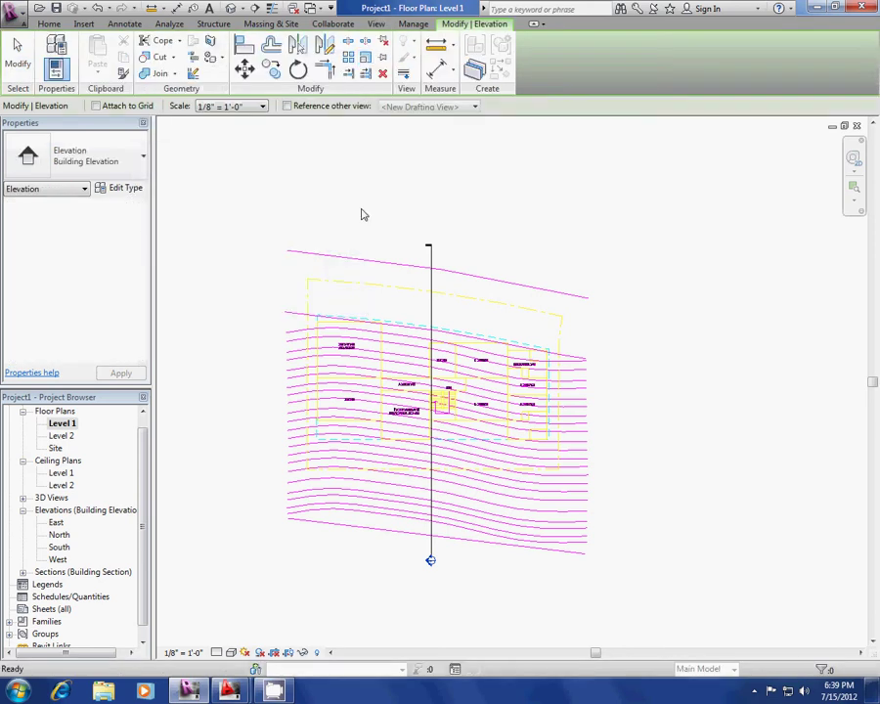
{"action": "middle_click_drag", "start_coordinate": [346, 221], "coordinate": [310, 195]}
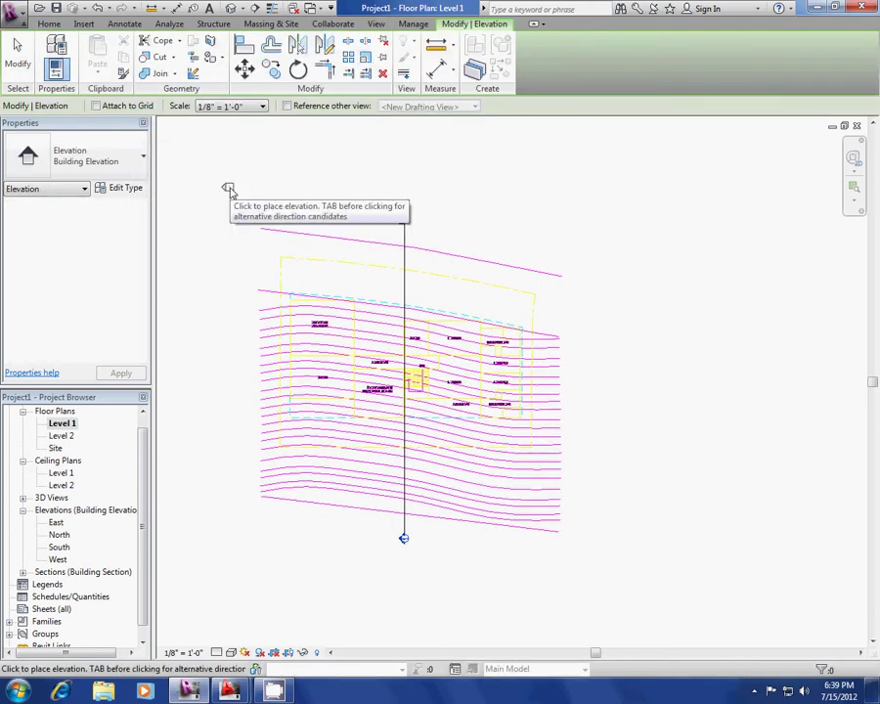
Open the default 3D view and examine the floor, building pad and terrain from above and from a low front-left angle
{"action": "left_click", "coordinate": [233, 7]}
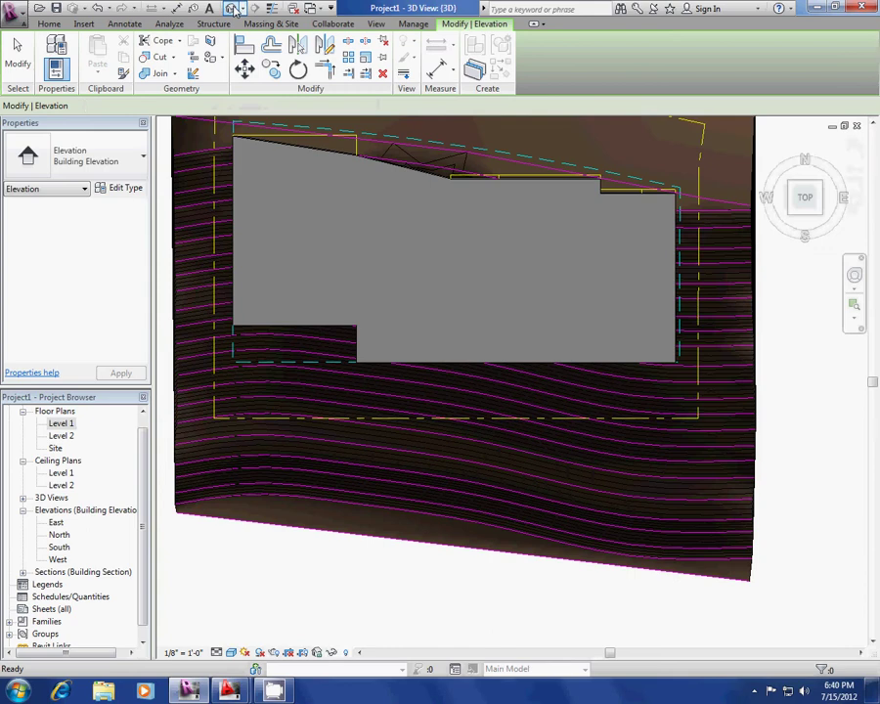
{"action": "scroll", "coordinate": [371, 332], "scroll_direction": "down", "scroll_amount": 3}
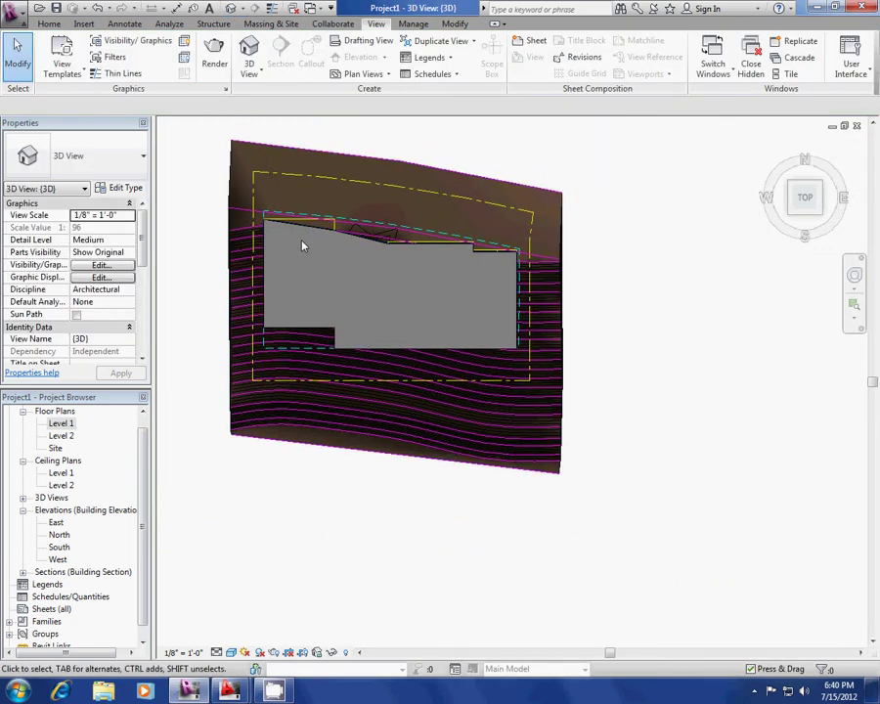
{"action": "scroll", "coordinate": [415, 374], "scroll_direction": "up", "scroll_amount": 3}
{"action": "middle_click_drag", "start_coordinate": [499, 453], "coordinate": [627, 285], "text": "shift"}
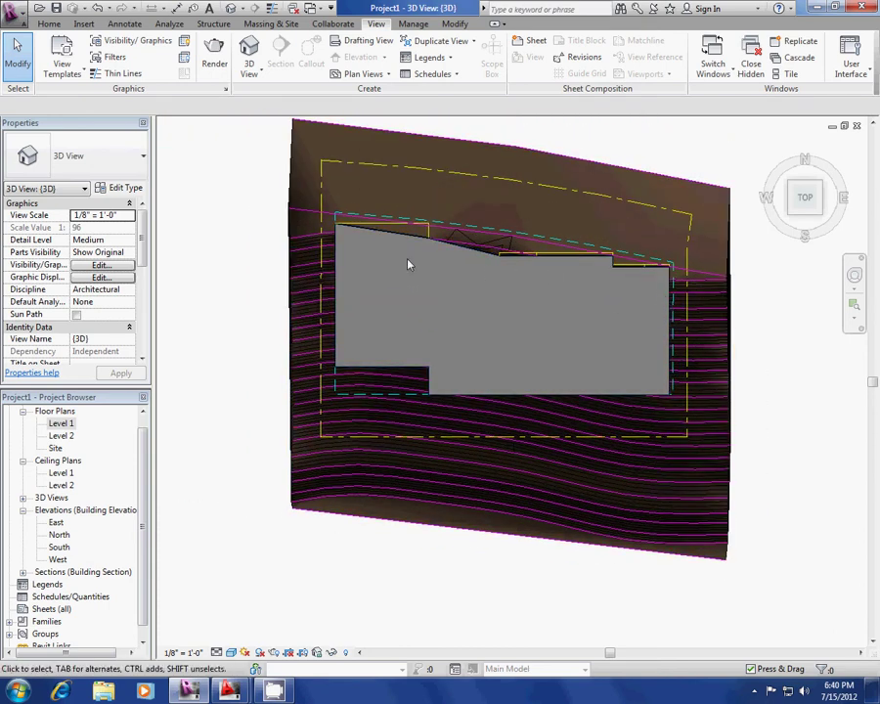
{"action": "middle_click_drag", "start_coordinate": [342, 262], "coordinate": [658, 334]}
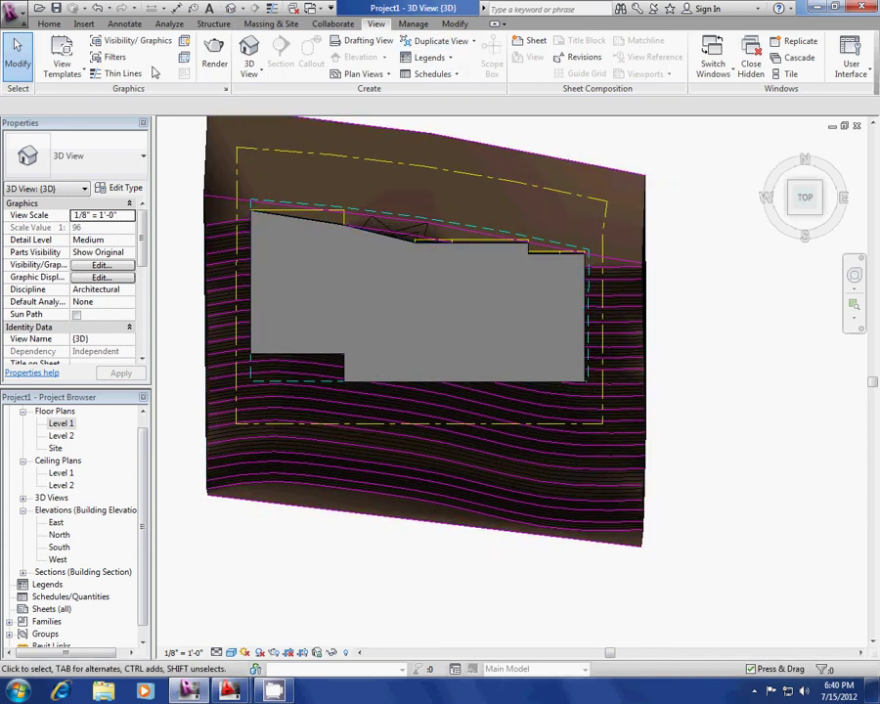
{"action": "middle_click_drag", "start_coordinate": [337, 259], "coordinate": [528, 369], "text": "shift"}
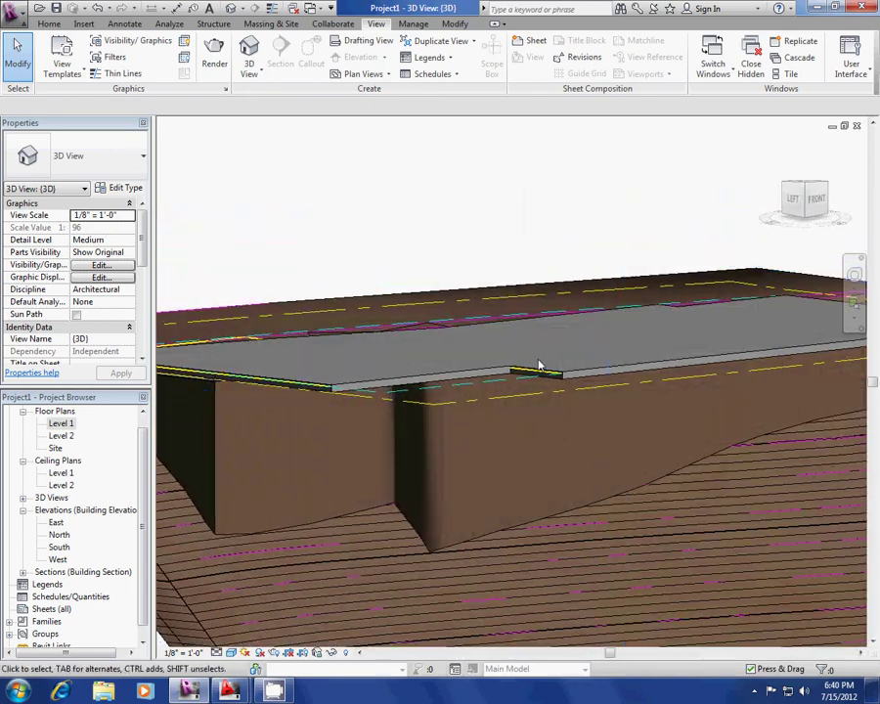
{"action": "left_click", "coordinate": [755, 691]}
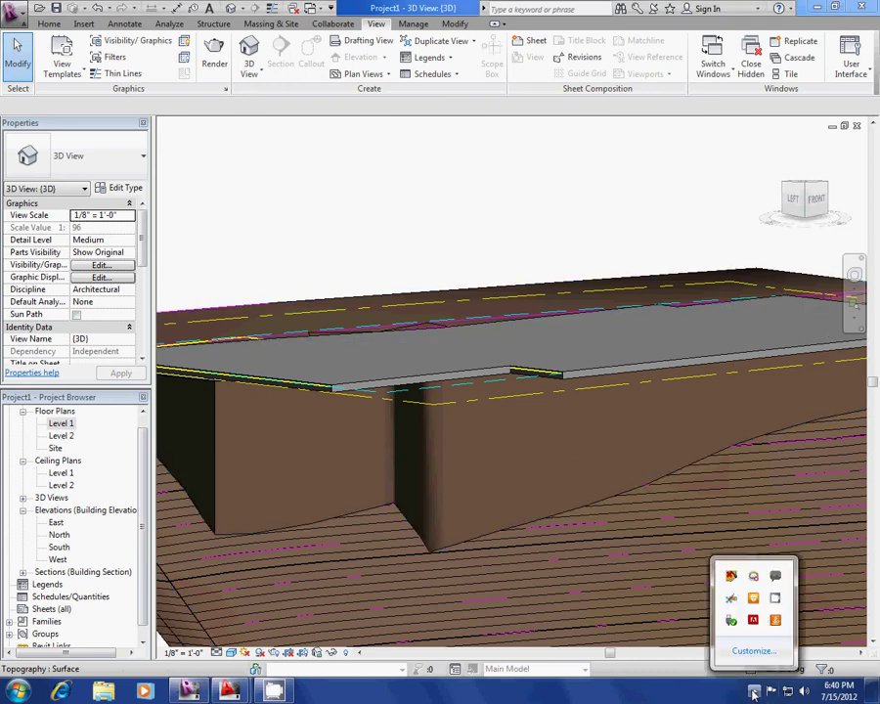
{"action": "left_click", "coordinate": [775, 599]}
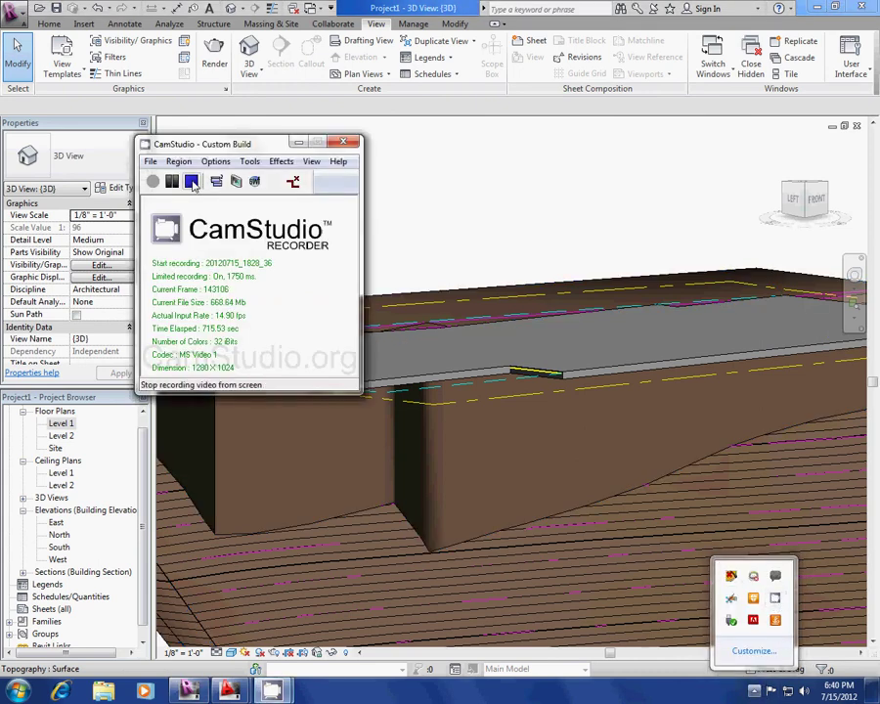